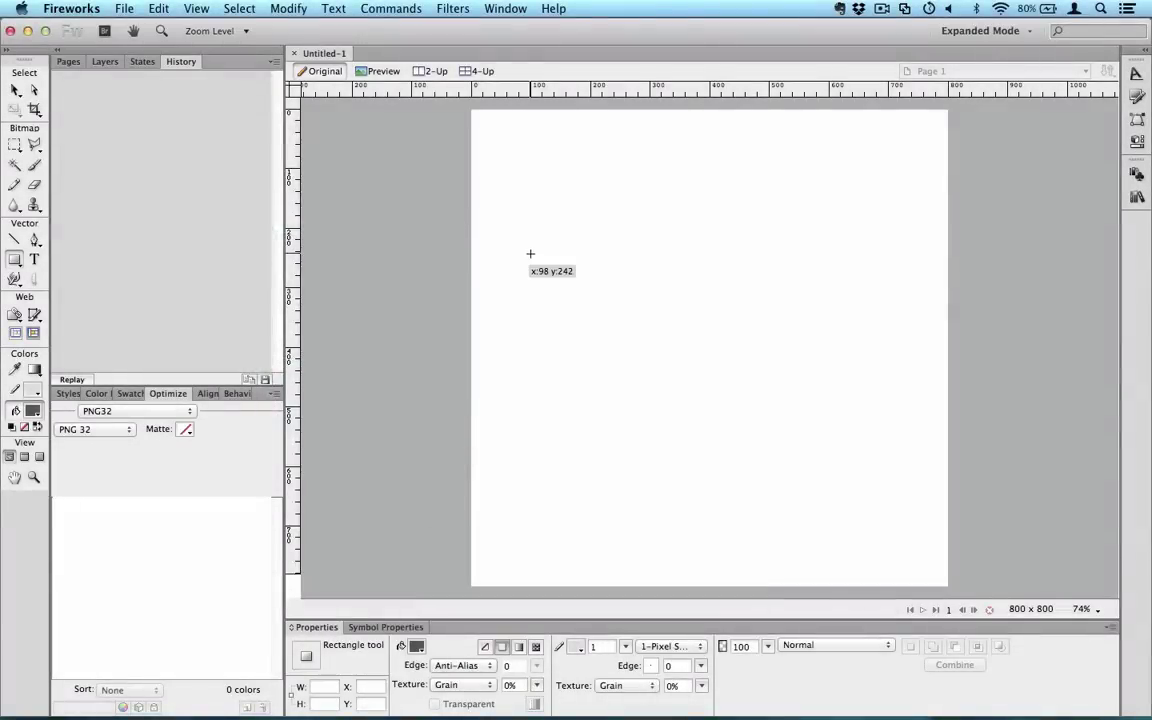
# - Draw a dark grey 345 × 130 rectangle in the upper-left area of the canvas
pyautogui.moveTo(531, 254); pyautogui.dragTo(737, 330)
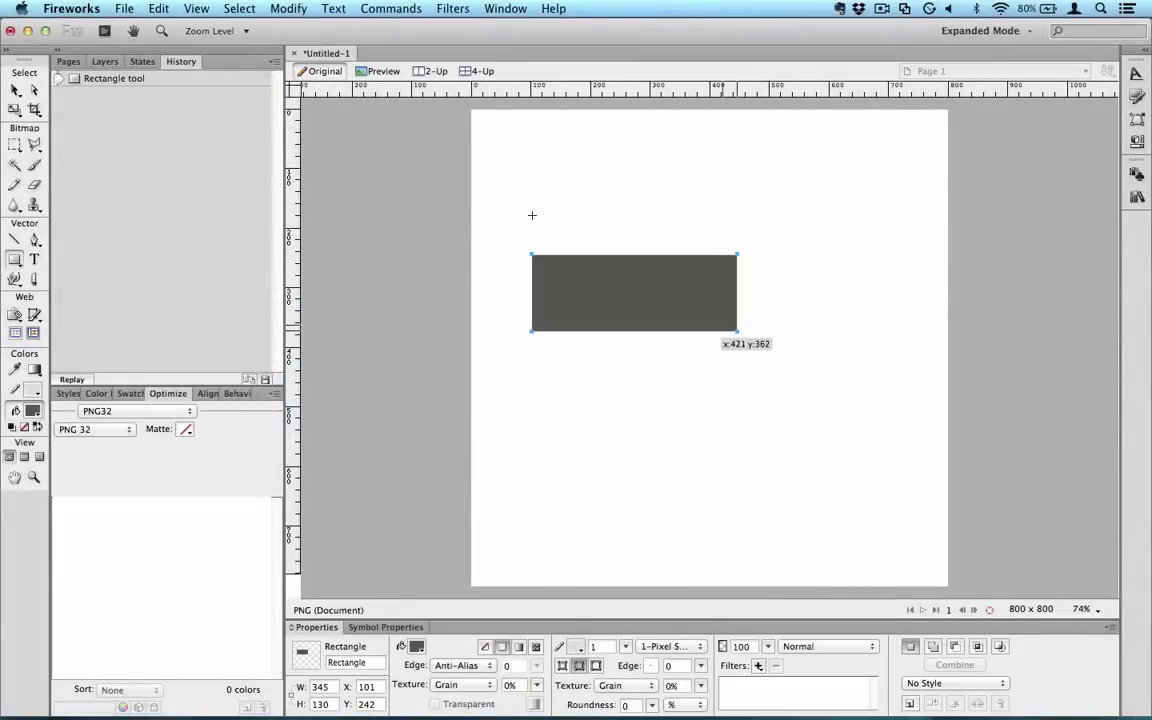
# - Nudge the grey rectangle right to X 132, Y 242 and set its opacity to 92
pyautogui.click(14, 90)
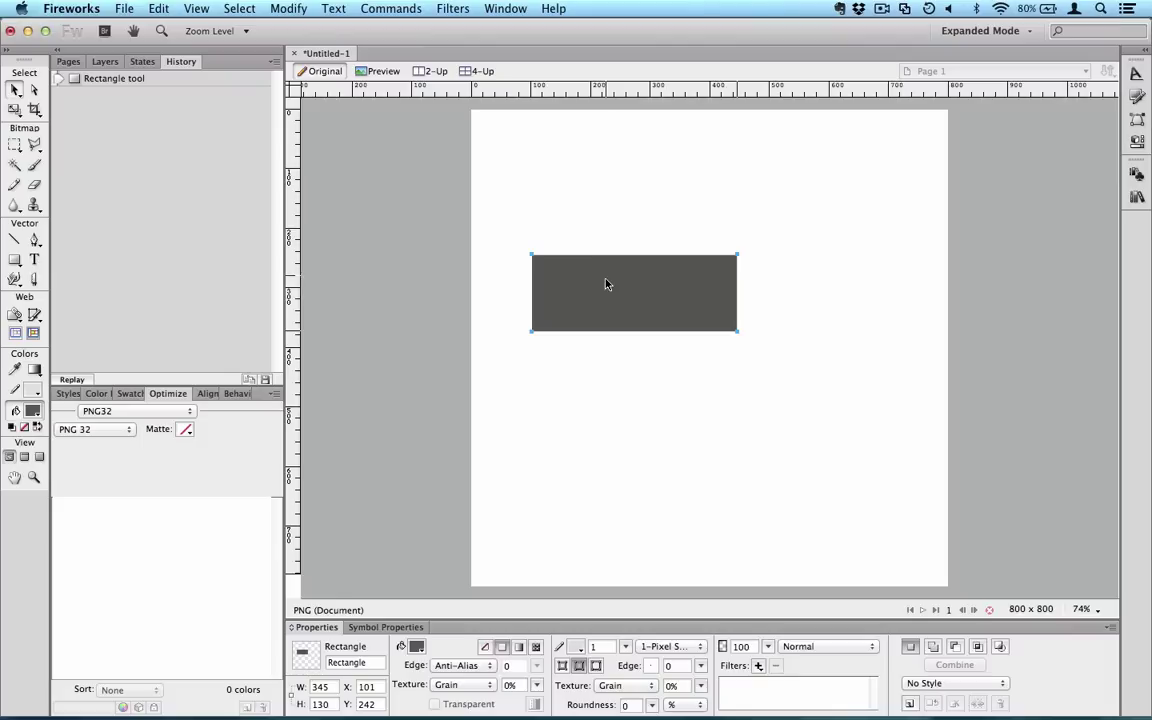
pyautogui.moveTo(605, 285); pyautogui.dragTo(624, 285)
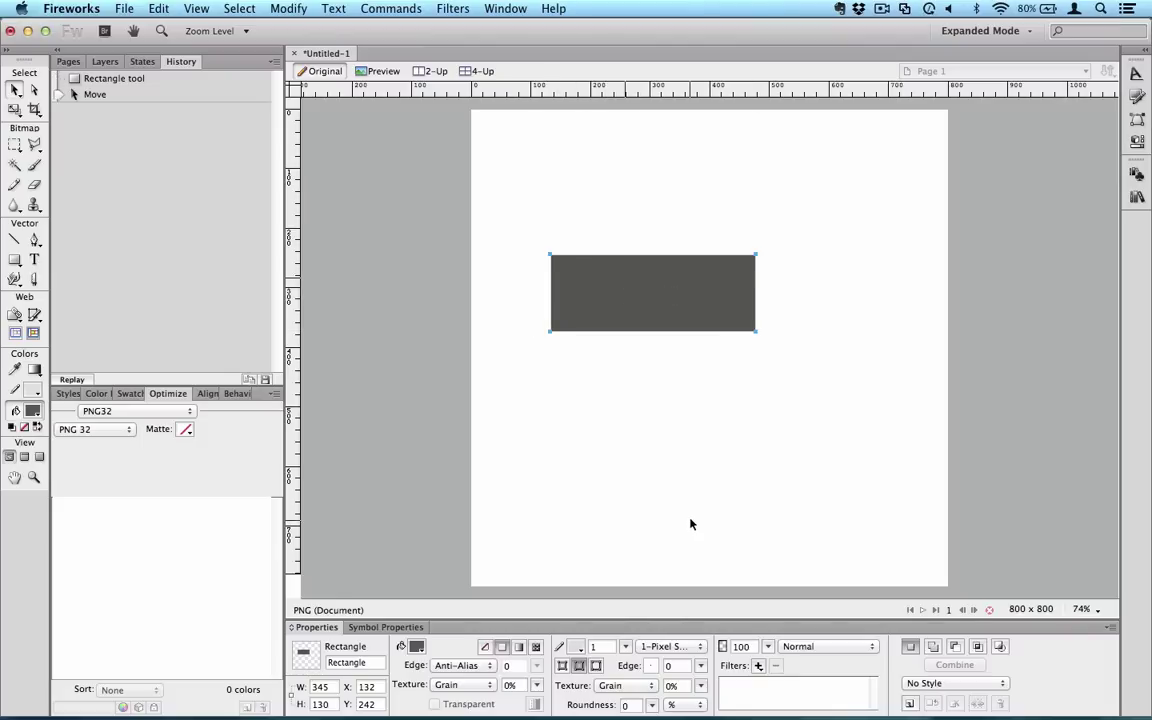
pyautogui.moveTo(769, 647); pyautogui.dragTo(767, 610)
pyautogui.click(768, 648)
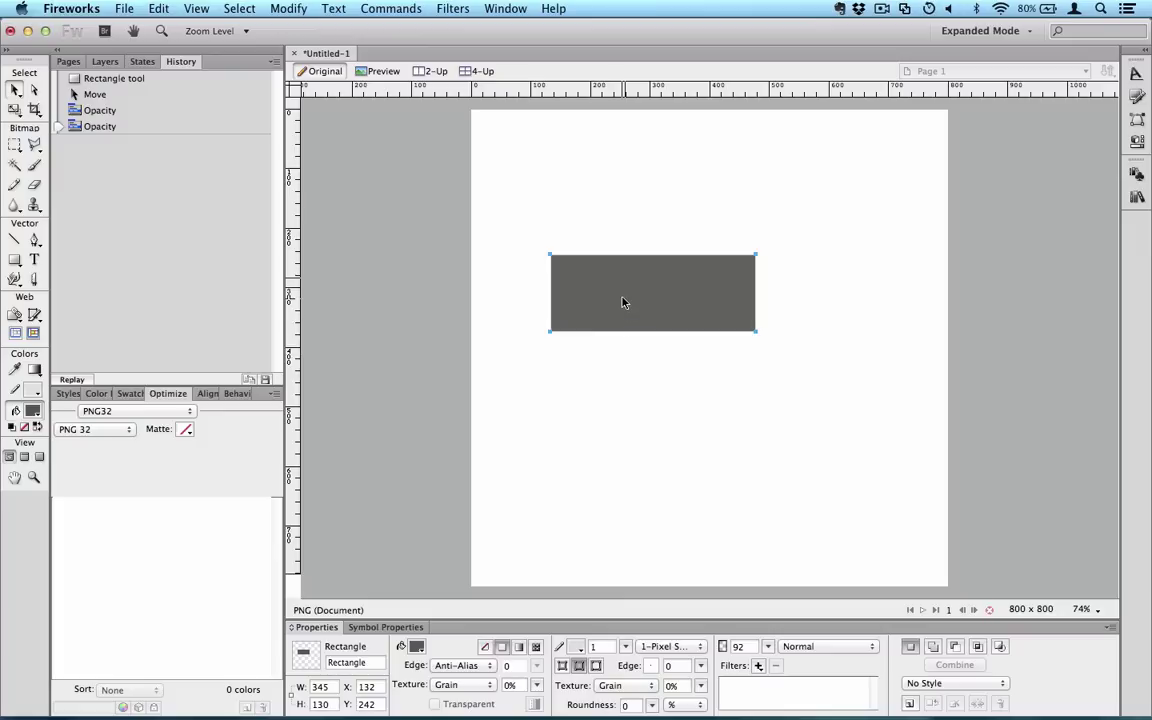
# - Apply the Difference blend mode to the rectangle, then browse the blend mode list again
pyautogui.click(599, 463)
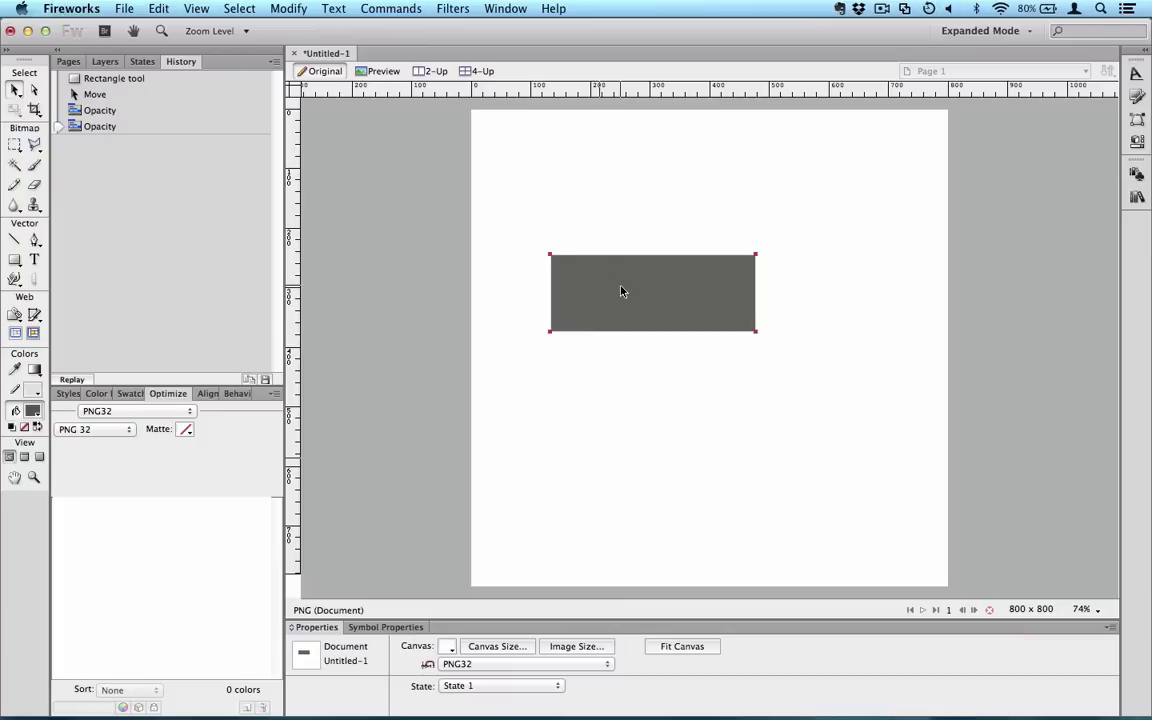
pyautogui.click(624, 292)
pyautogui.click(818, 647)
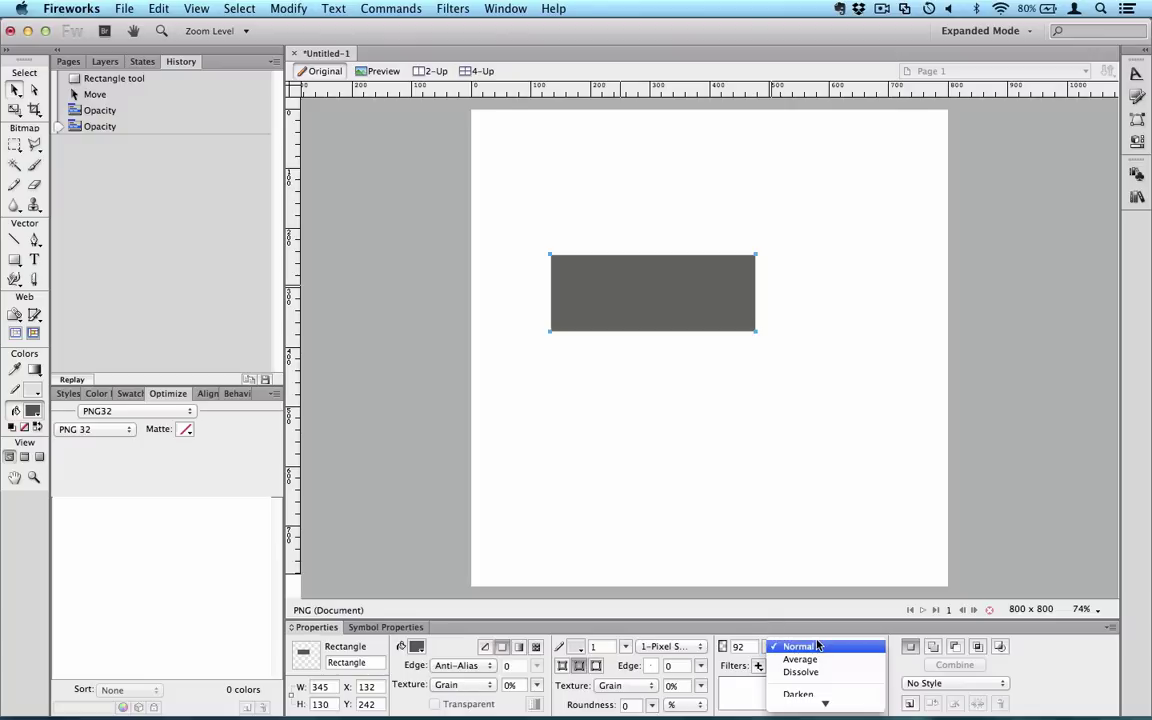
pyautogui.moveTo(824, 704)
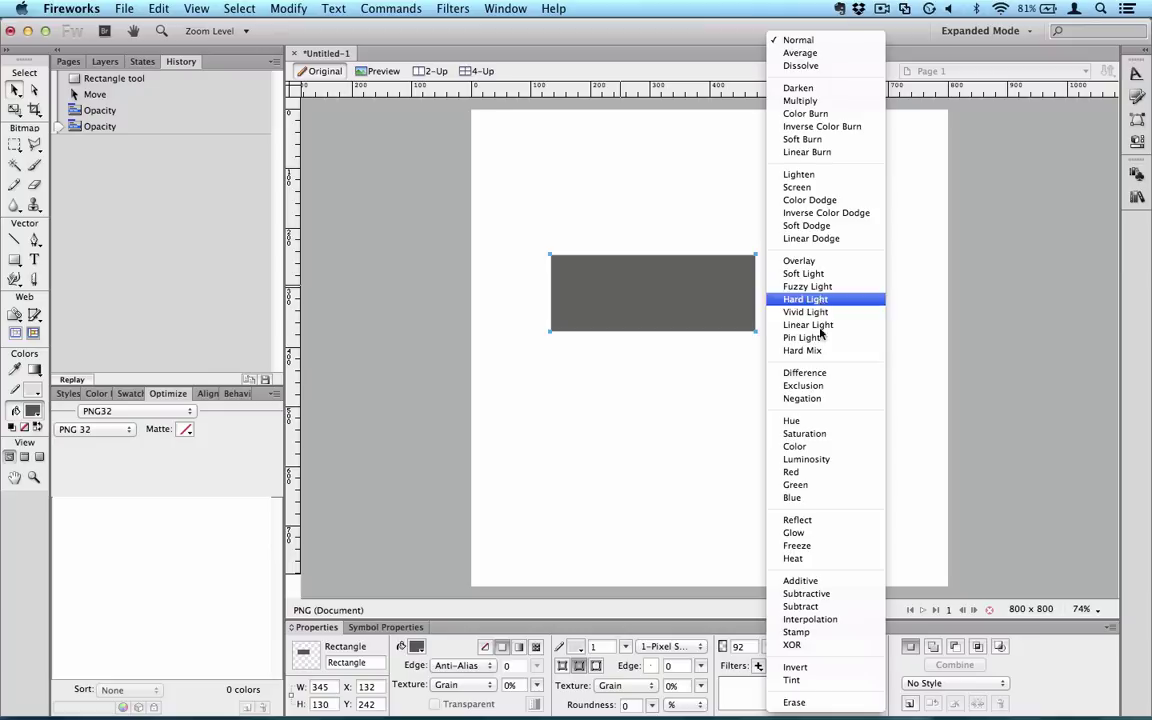
pyautogui.click(812, 372)
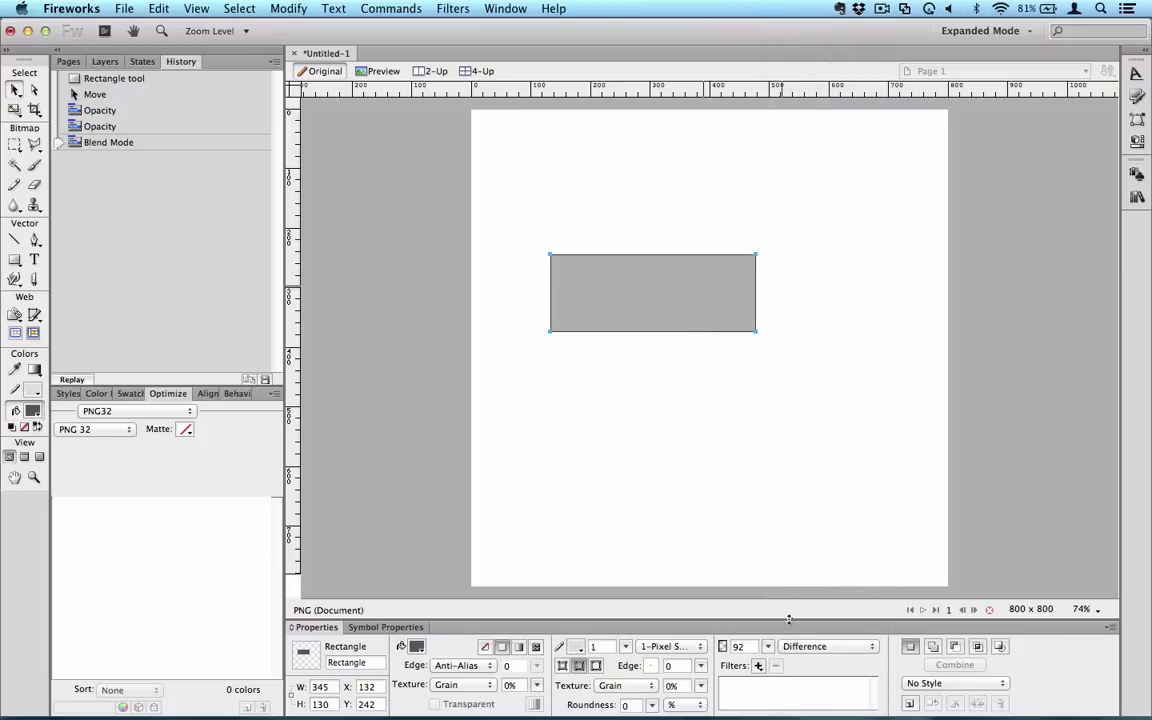
pyautogui.click(815, 646)
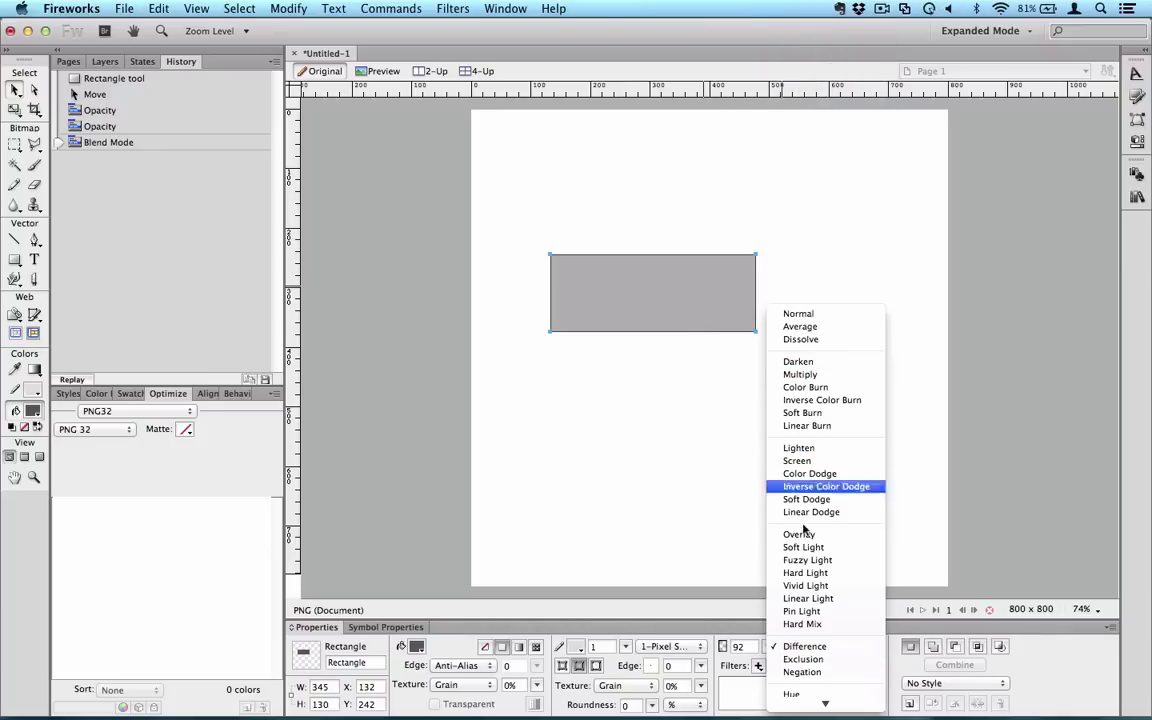
pyautogui.scroll(-1, 806, 540)
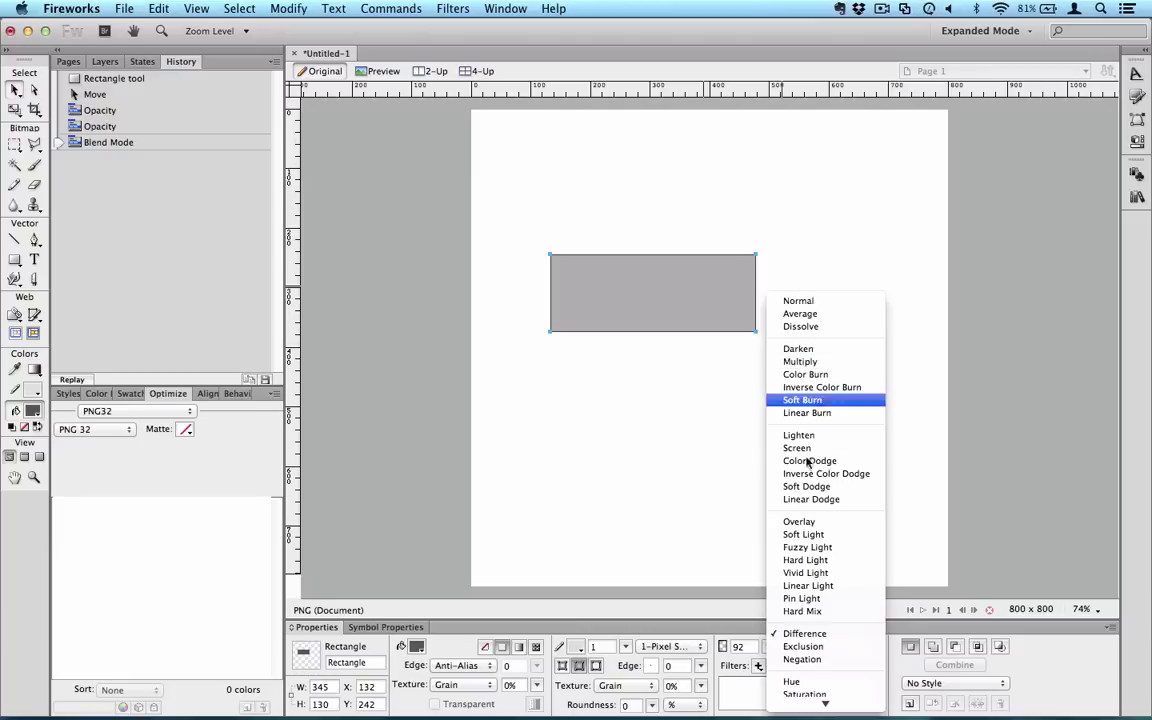
pyautogui.scroll(-3, 807, 480)
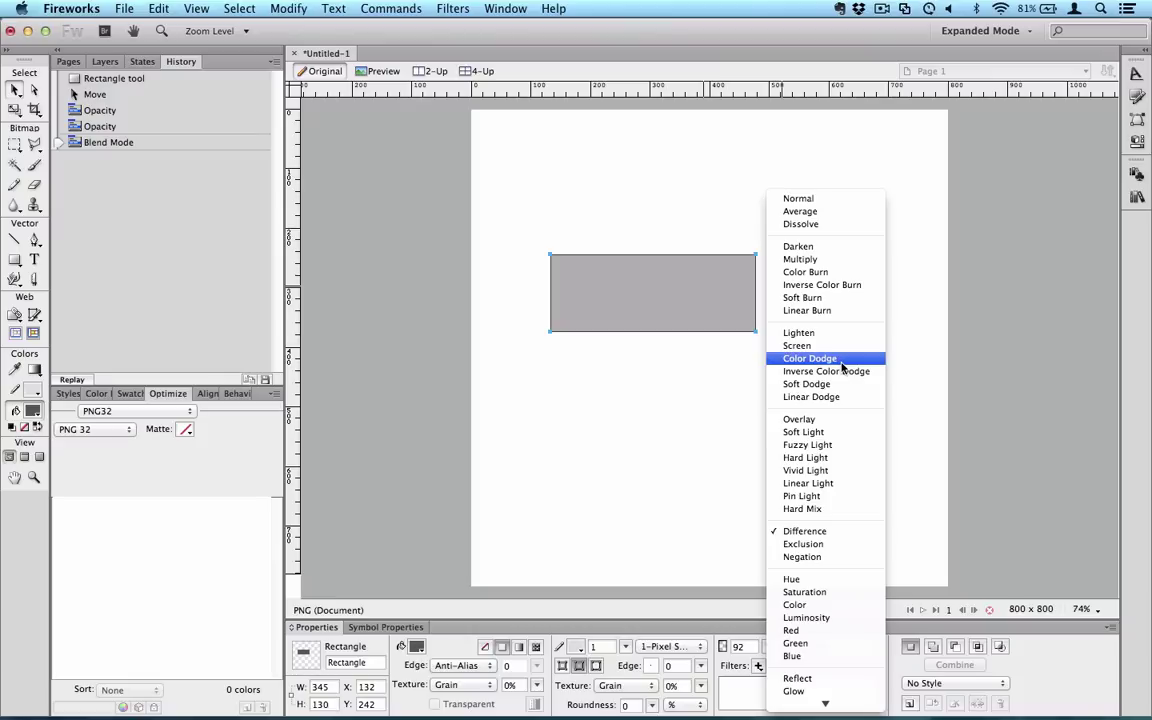
pyautogui.scroll(-5, 842, 368)
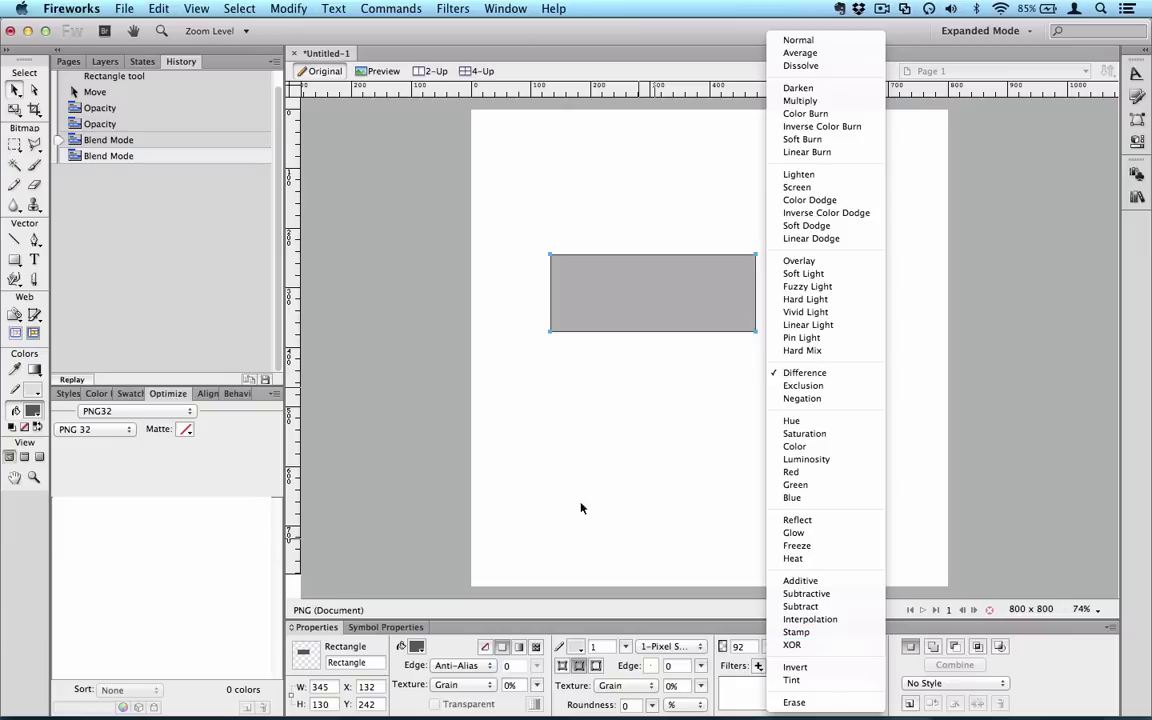
# - Draw a small second rectangle below the grey one
pyautogui.click(399, 411)
pyautogui.press('u')
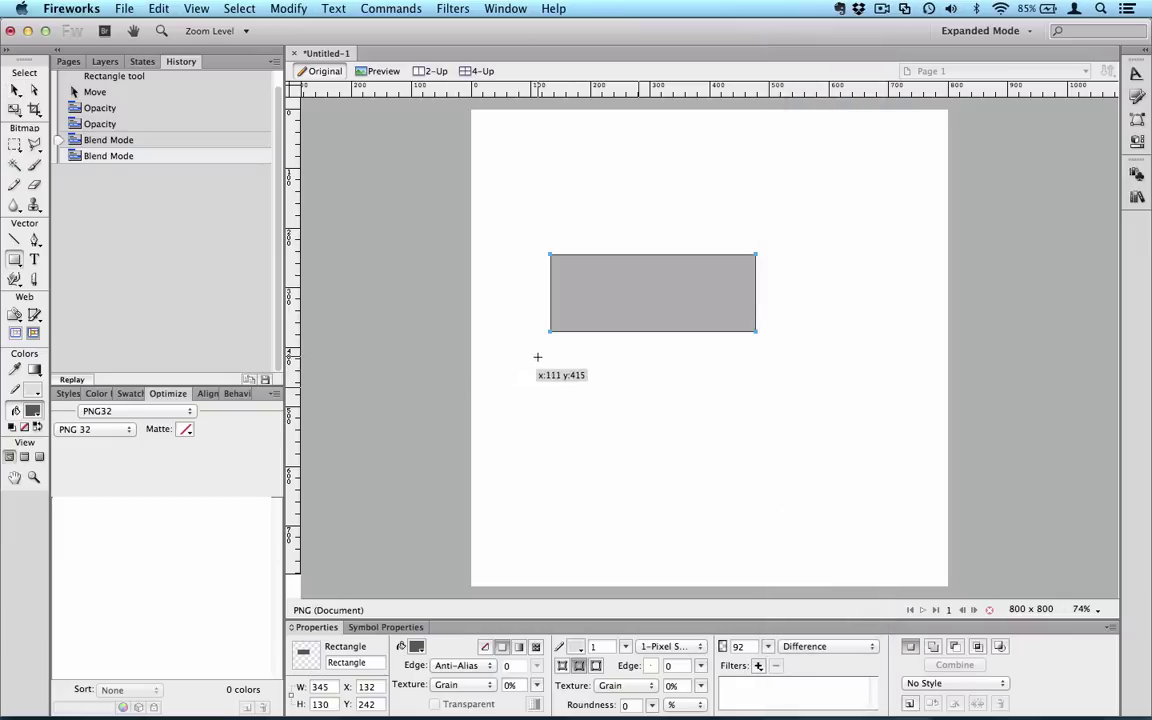
pyautogui.moveTo(538, 357); pyautogui.dragTo(612, 422)
# - Give the small rectangle XOR blending and move it over the big rectangle's lower edge
pyautogui.click(15, 89)
pyautogui.click(805, 645)
pyautogui.moveTo(845, 695)
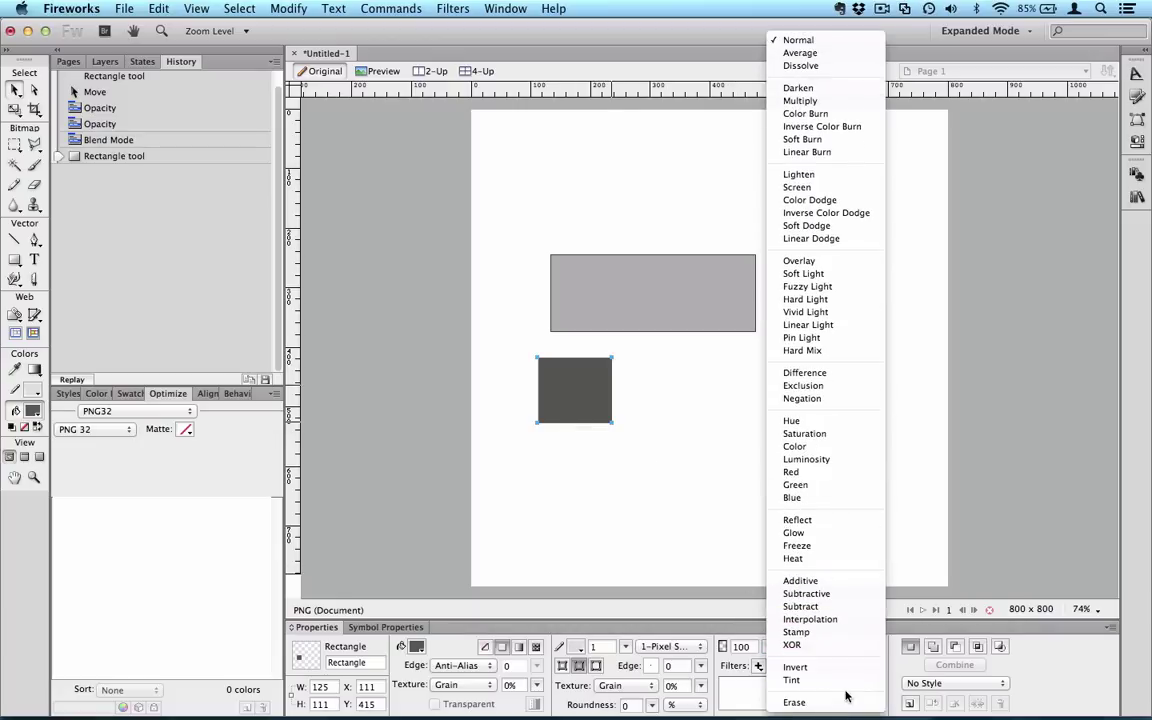
pyautogui.click(806, 647)
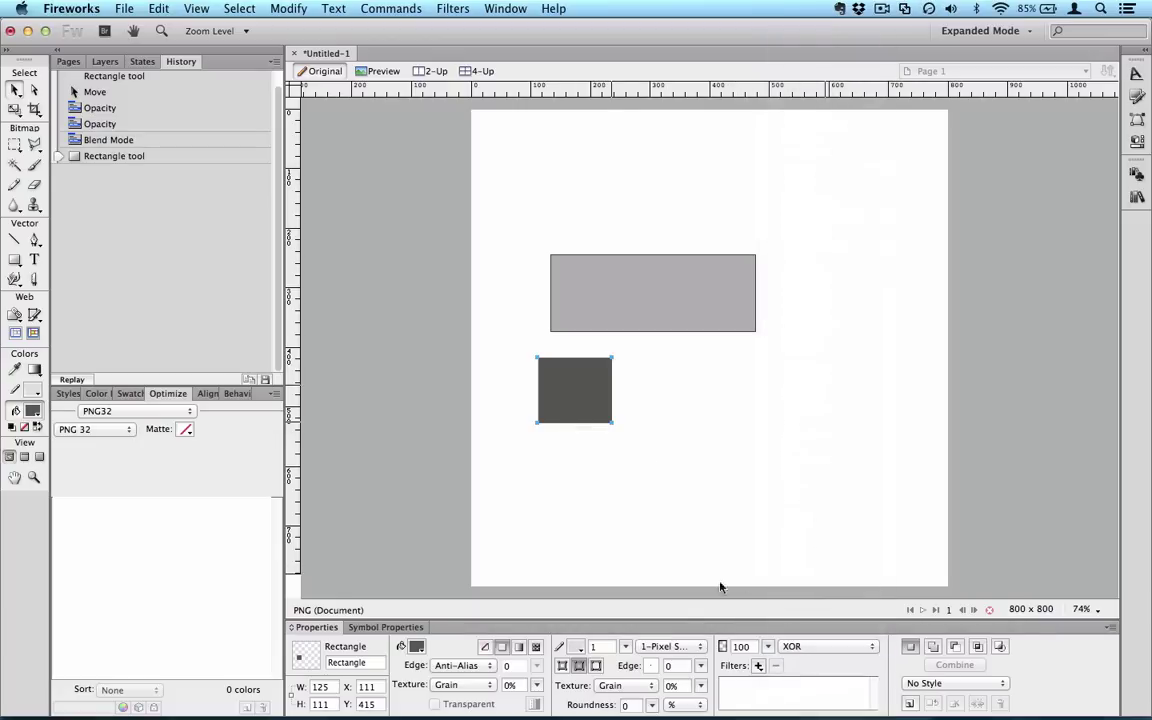
pyautogui.moveTo(579, 401); pyautogui.dragTo(636, 333)
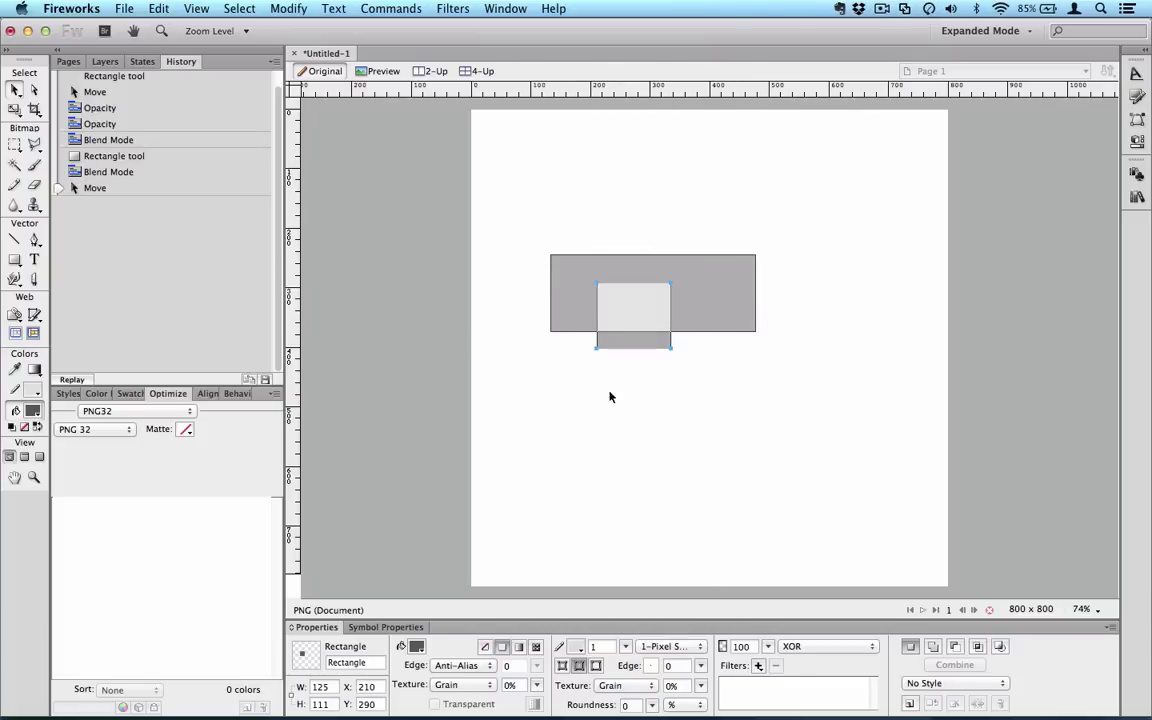
pyautogui.click(546, 507)
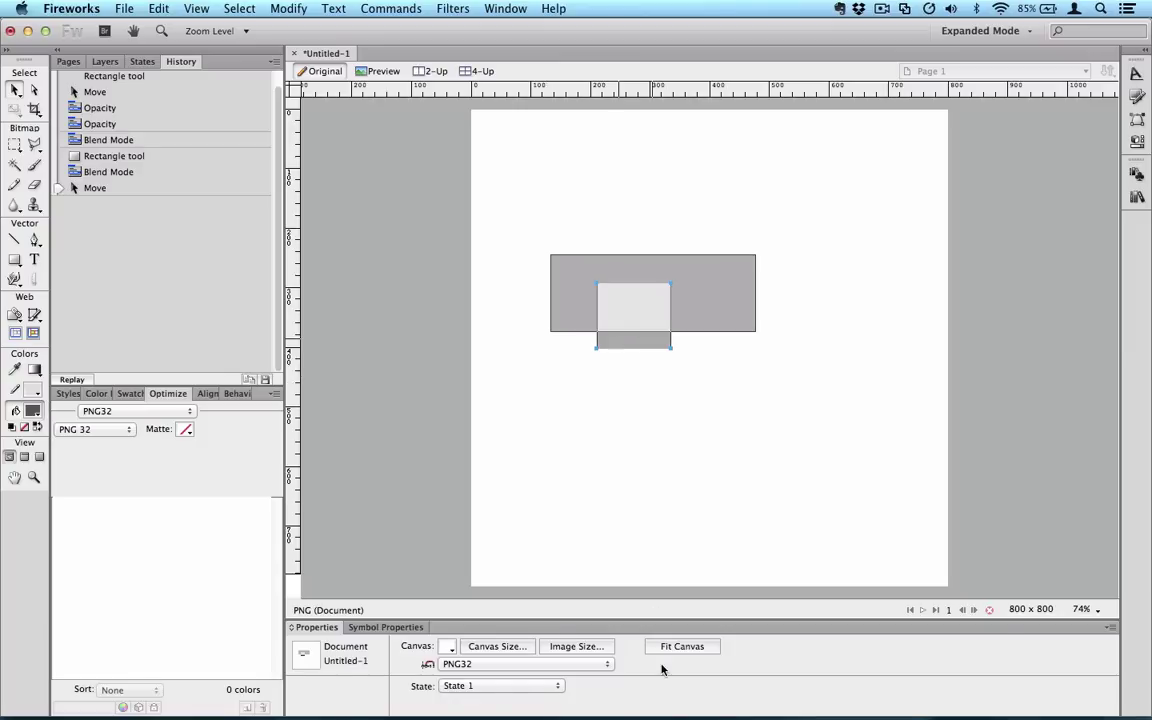
pyautogui.click(618, 343)
pyautogui.click(798, 646)
pyautogui.scroll(-1, 800, 646)
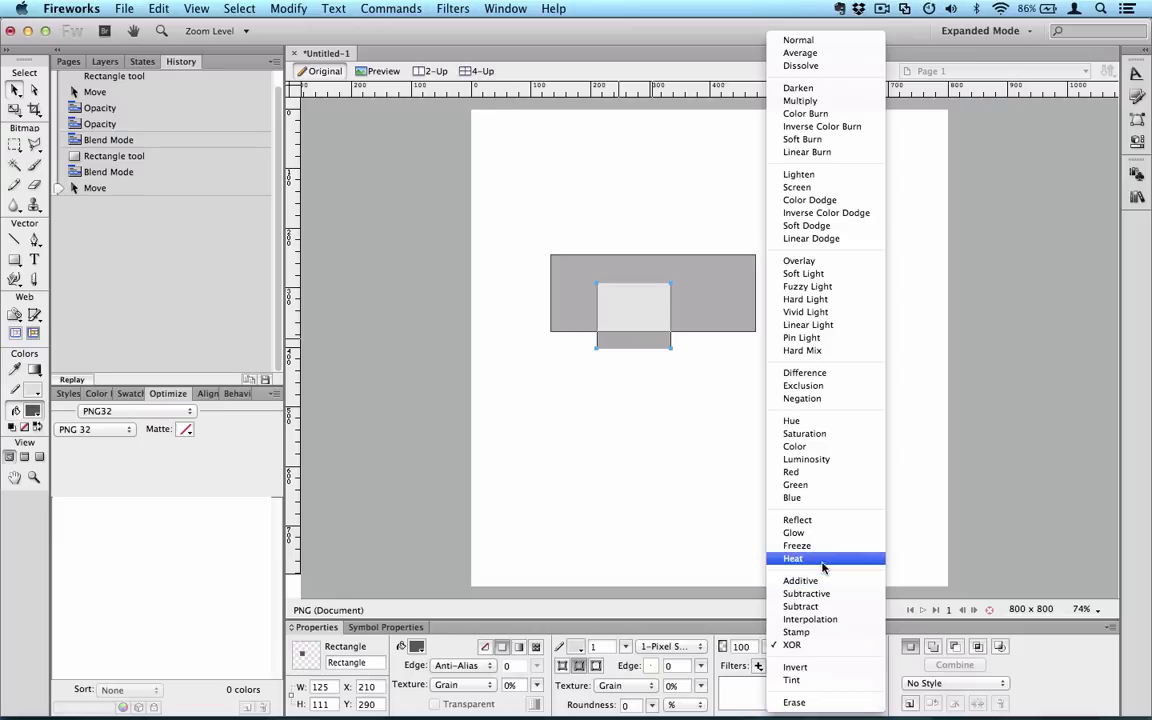
pyautogui.click(727, 499)
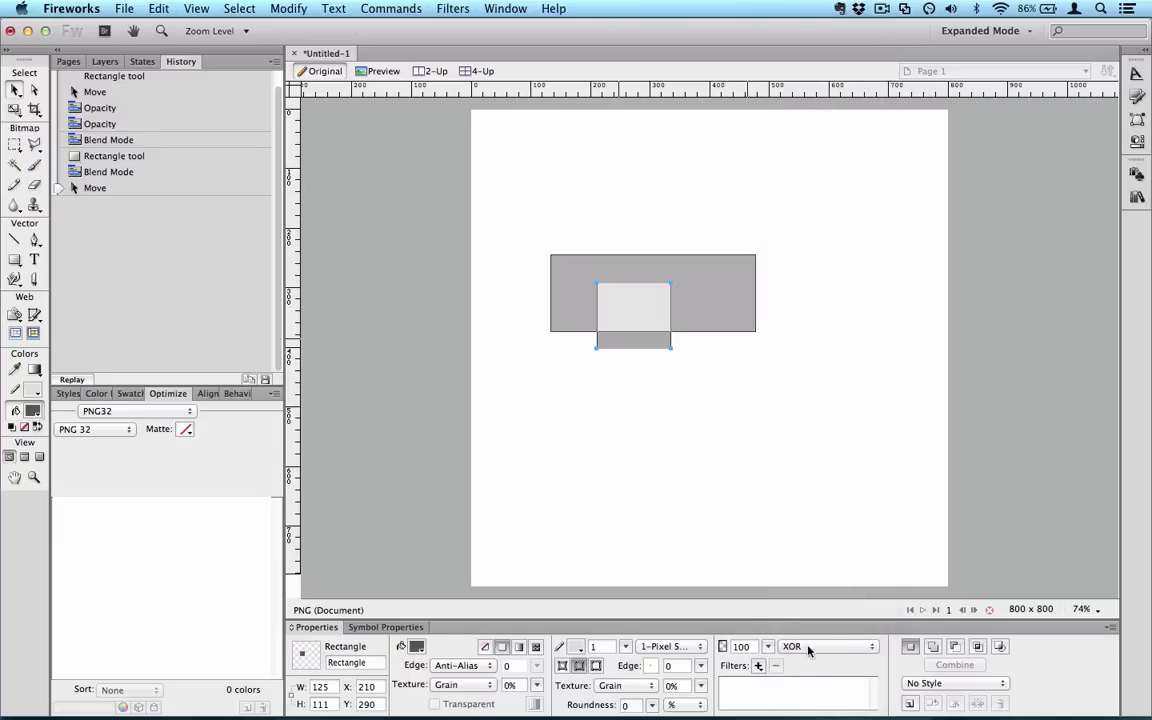
# - Add an Auto Levels live filter to the small rectangle, toggling it off and on to compare
pyautogui.click(758, 667)
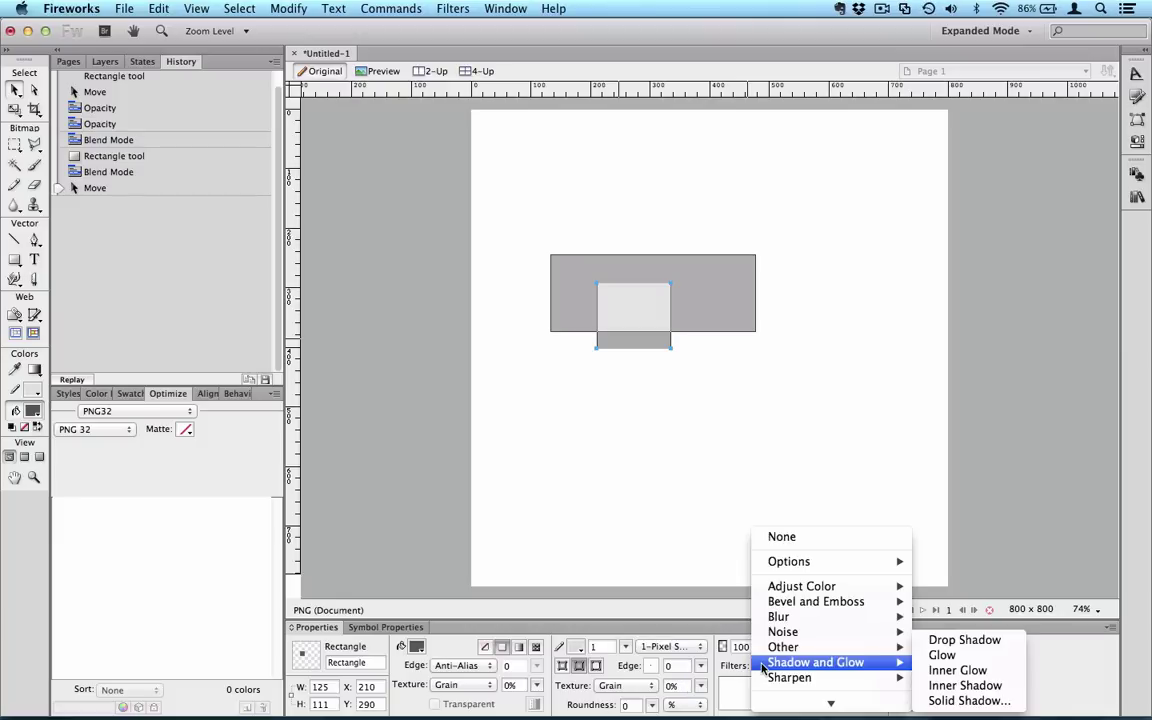
pyautogui.moveTo(780, 632)
pyautogui.moveTo(786, 568)
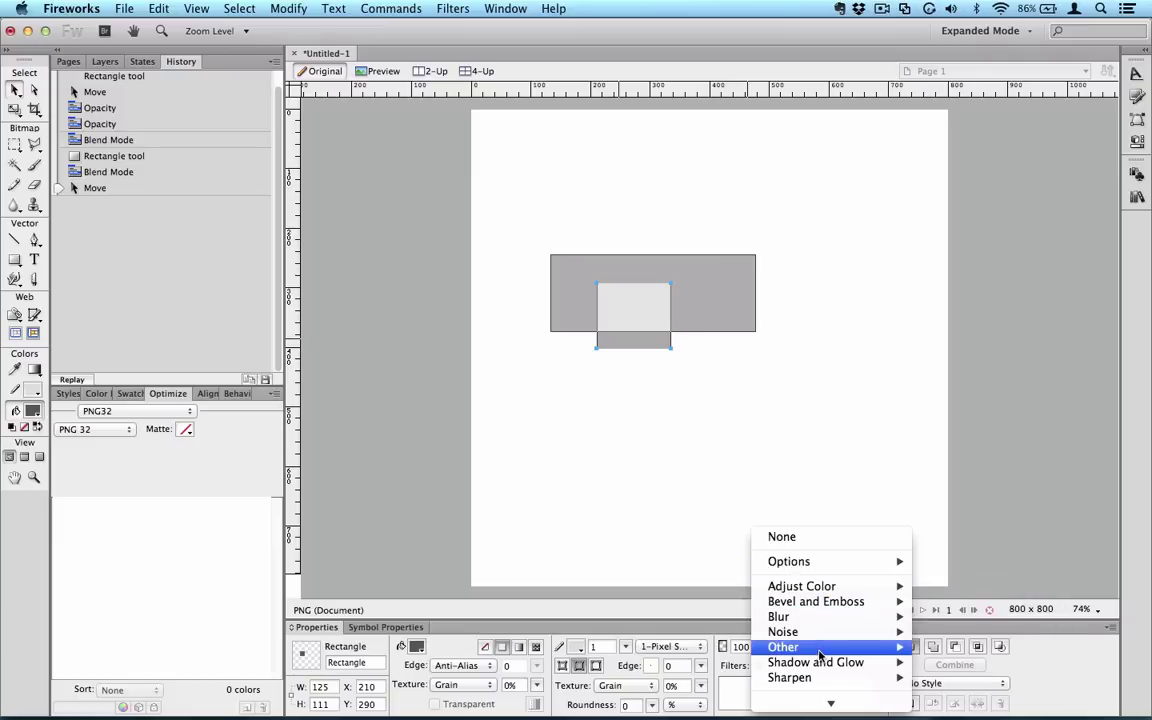
pyautogui.moveTo(820, 653)
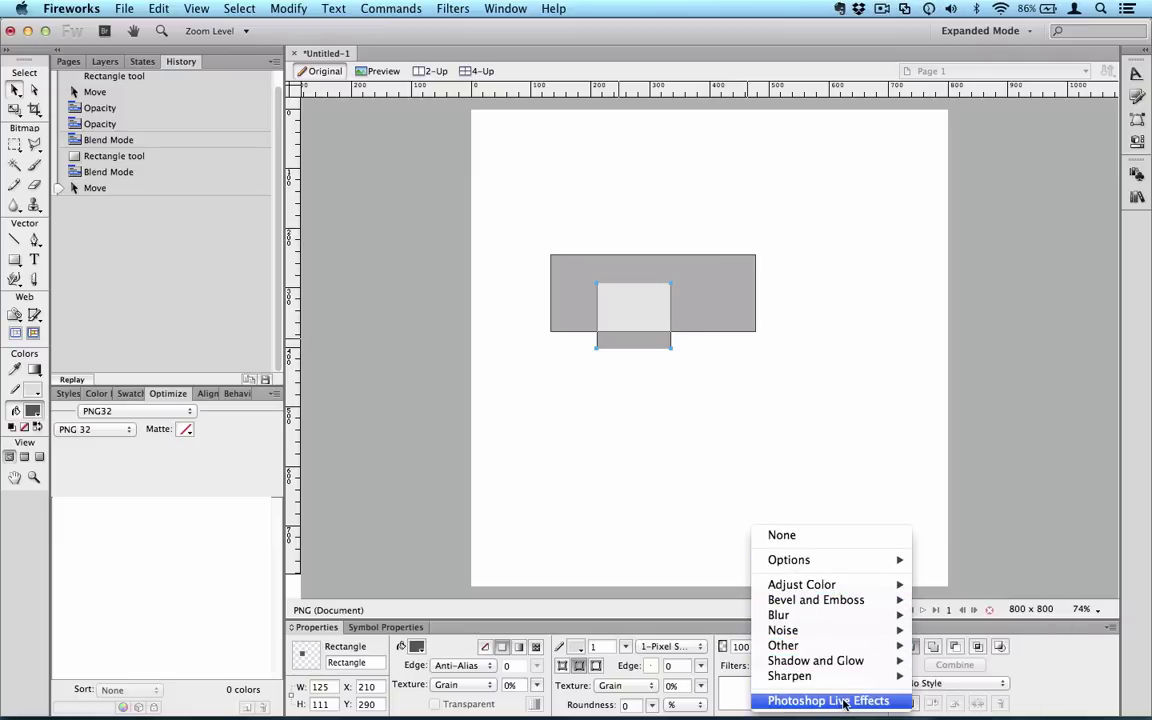
pyautogui.moveTo(837, 584)
pyautogui.moveTo(874, 586)
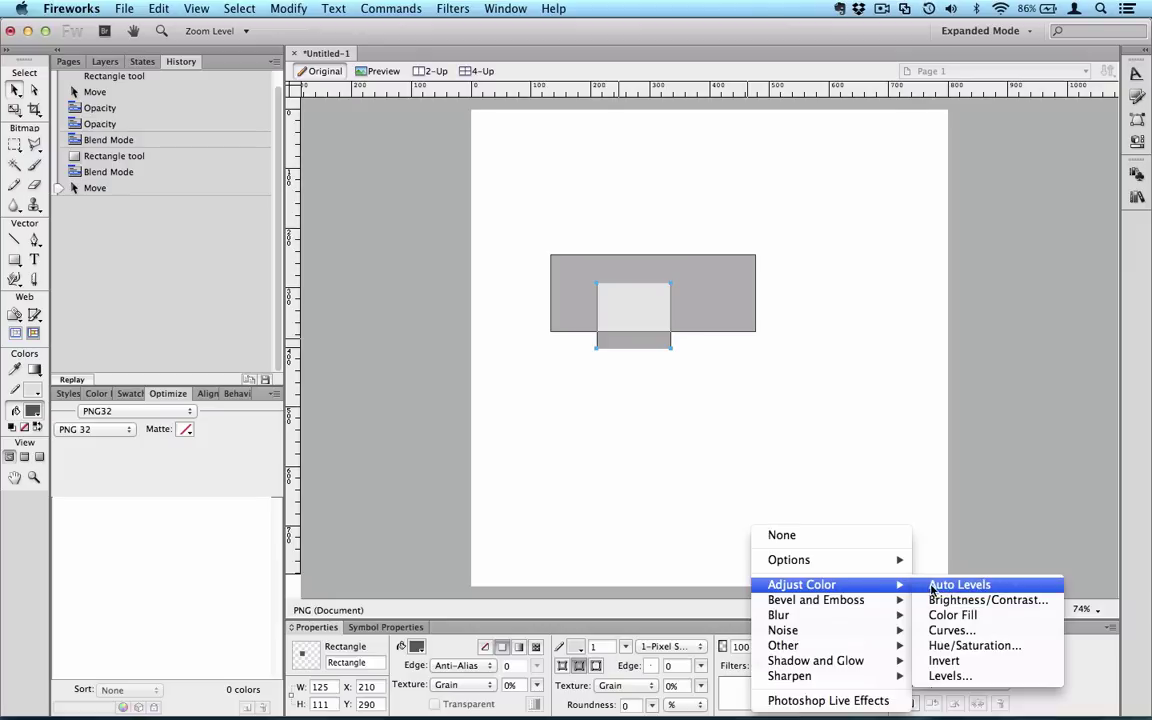
pyautogui.click(933, 588)
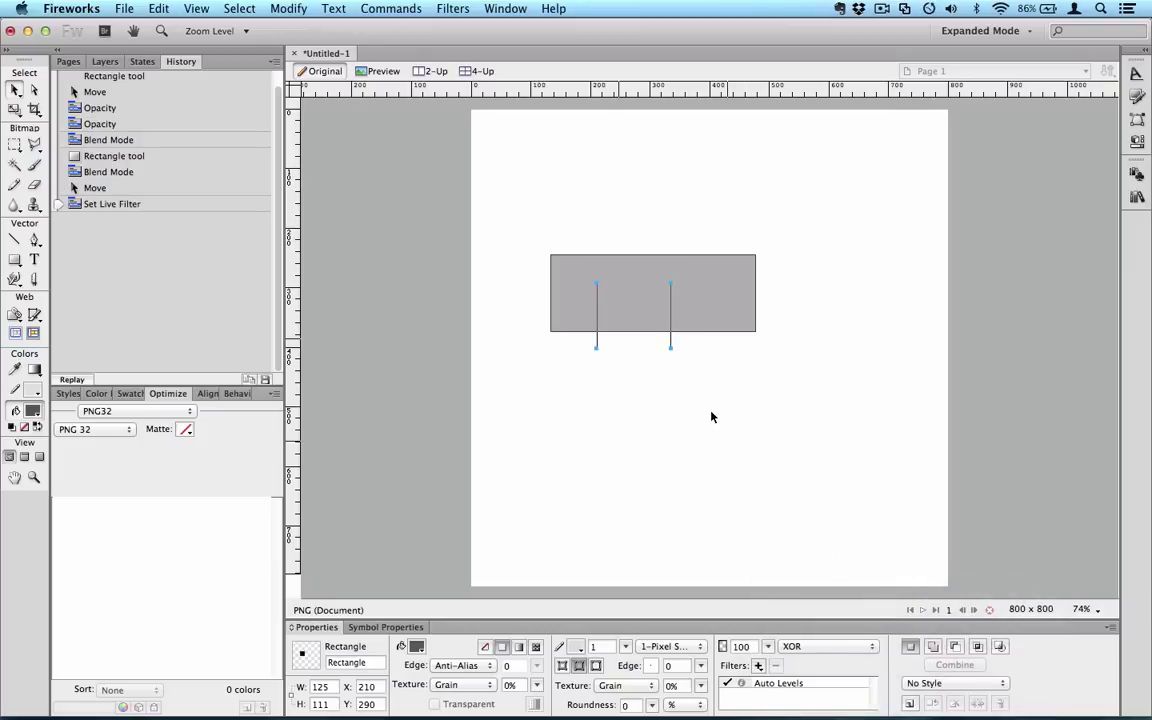
pyautogui.click(774, 686)
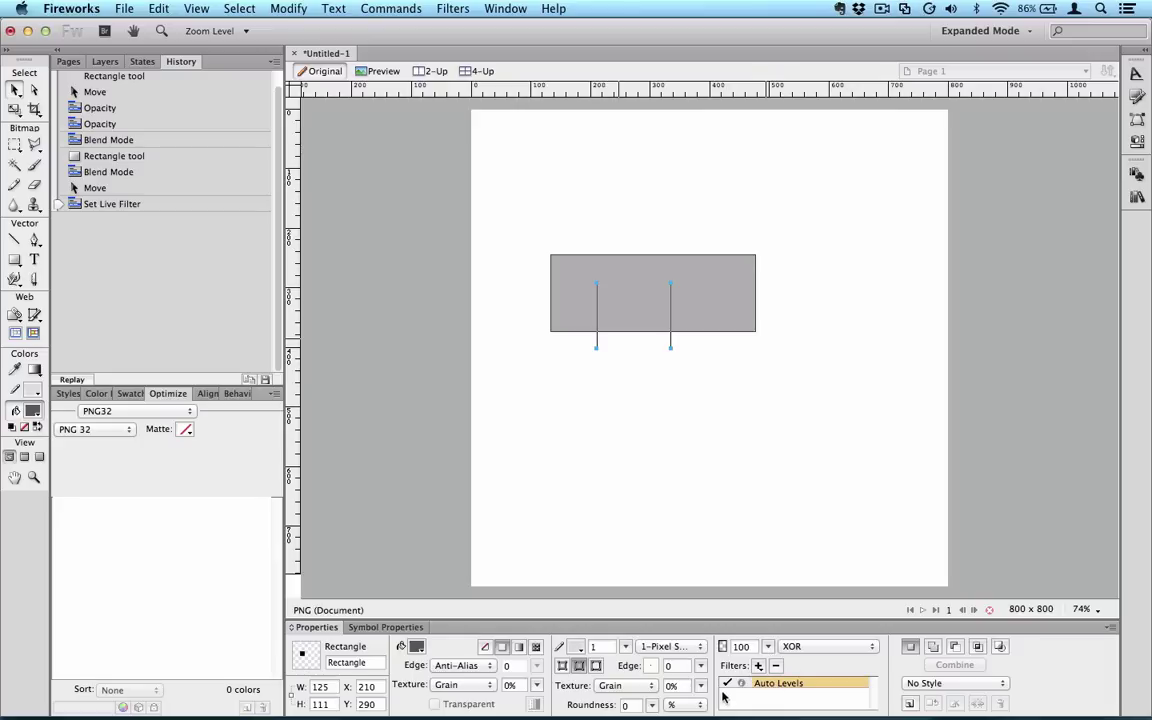
pyautogui.click(727, 683)
pyautogui.click(727, 683)
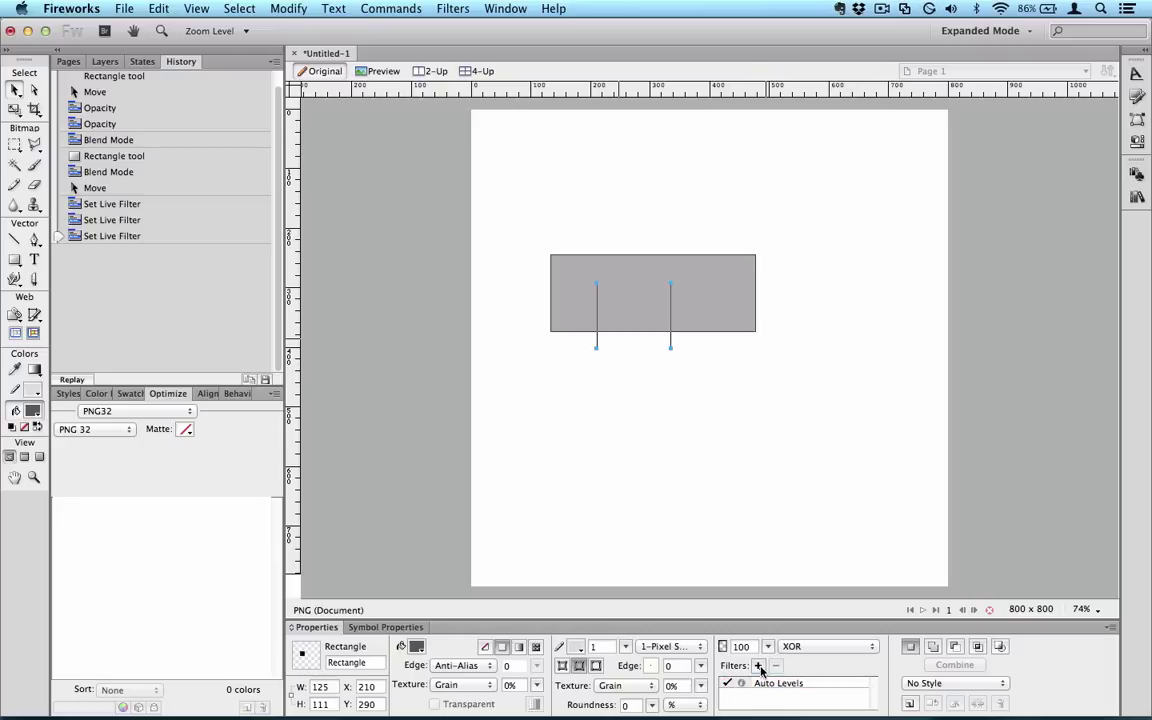
# - Add a Brightness/Contrast filter with Brightness 80 and Contrast 54, comparing with preview toggled
pyautogui.click(758, 666)
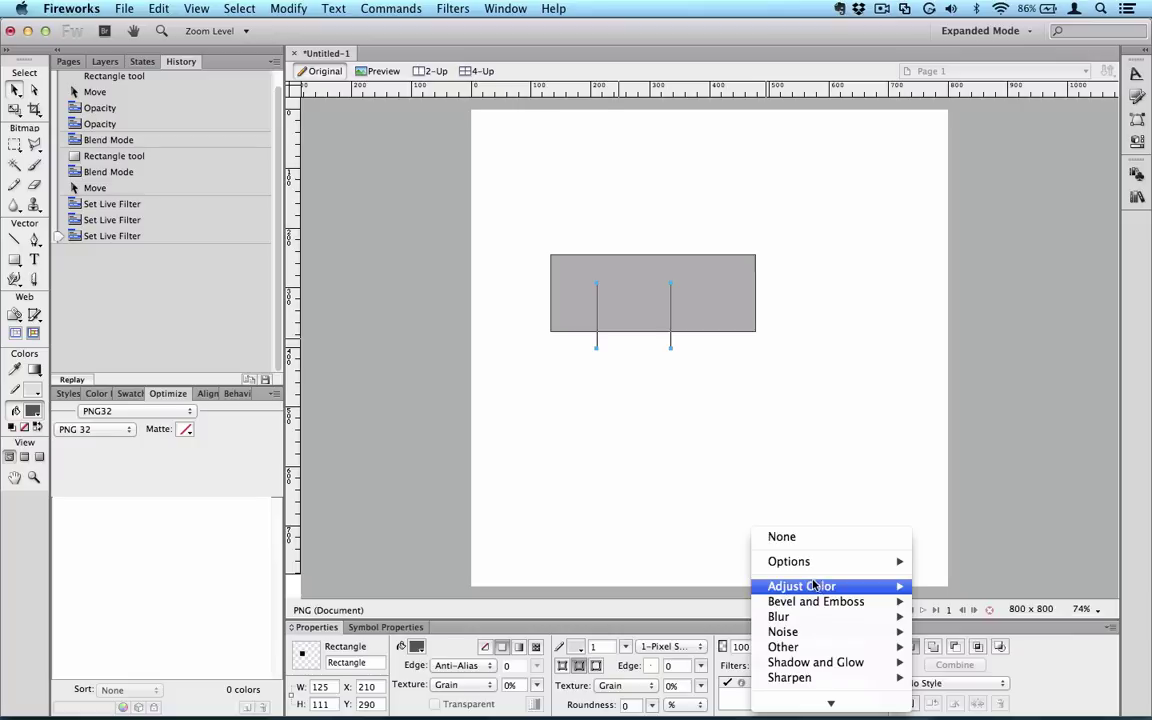
pyautogui.moveTo(750, 586)
pyautogui.click(940, 602)
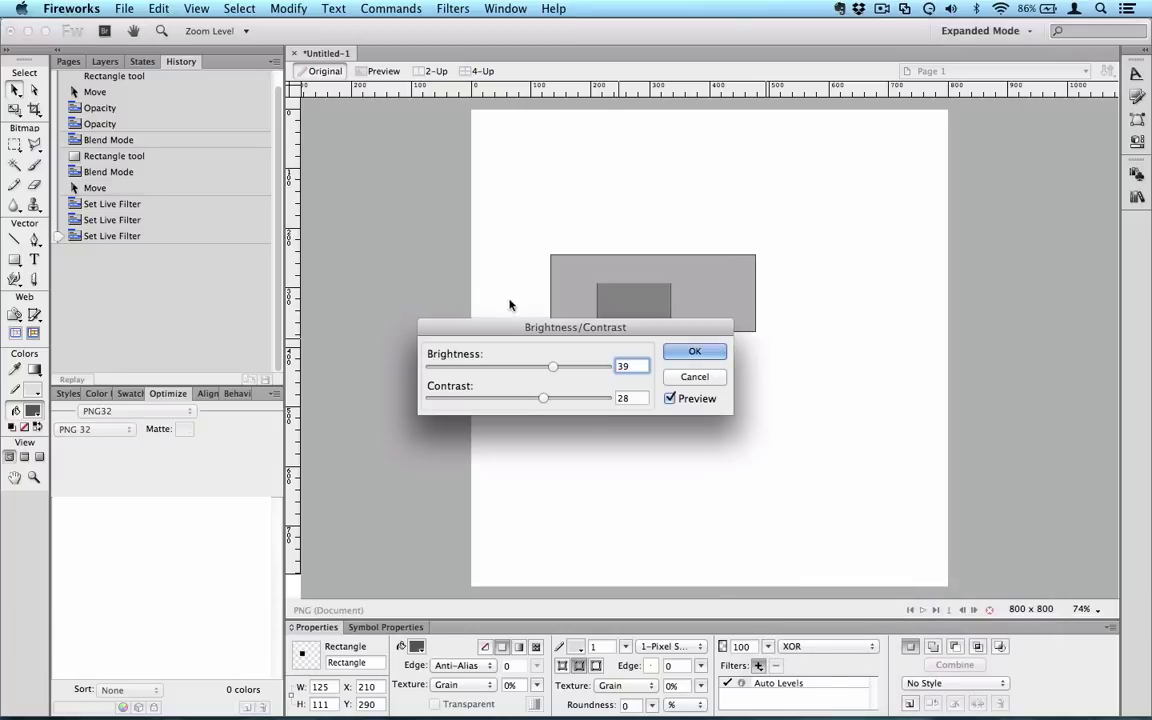
pyautogui.moveTo(527, 330); pyautogui.dragTo(656, 436)
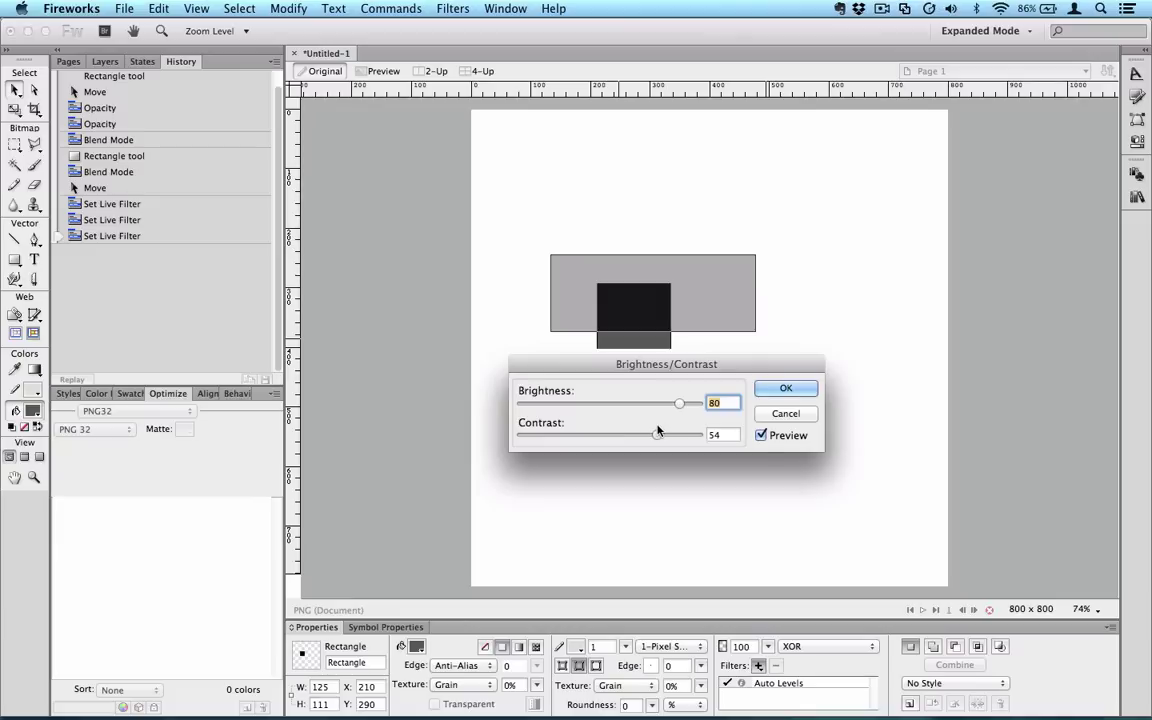
pyautogui.click(765, 436)
pyautogui.click(765, 436)
pyautogui.click(765, 436)
pyautogui.click(765, 436)
pyautogui.click(786, 388)
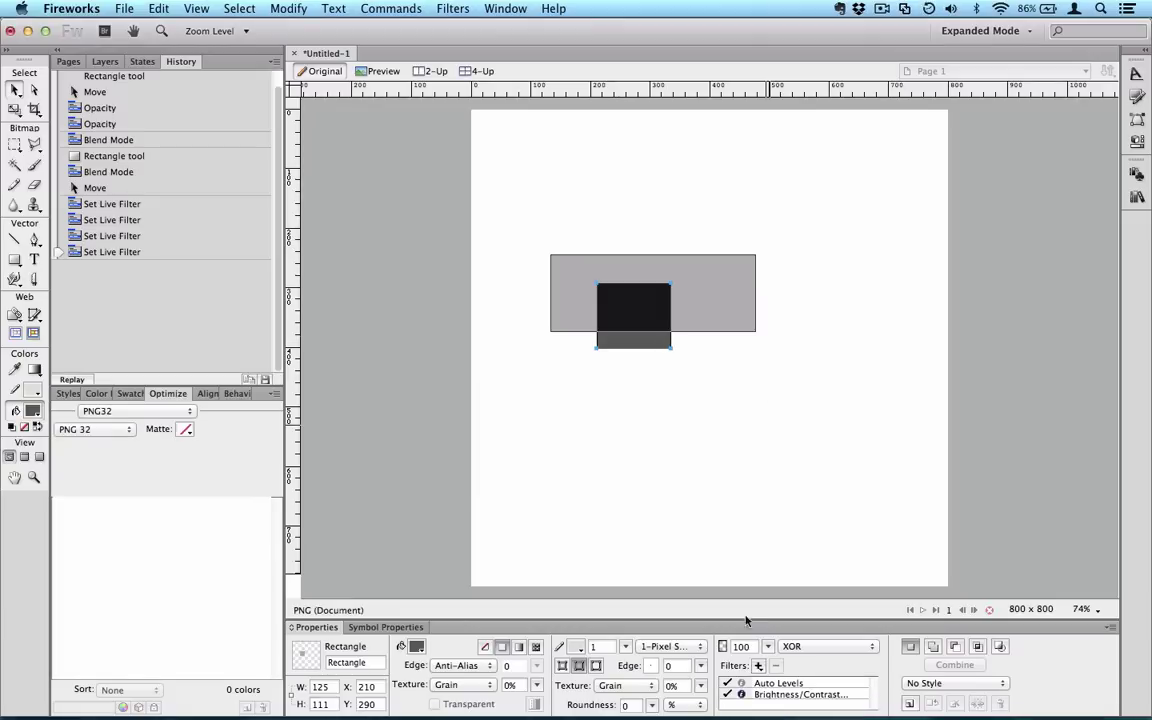
pyautogui.click(758, 665)
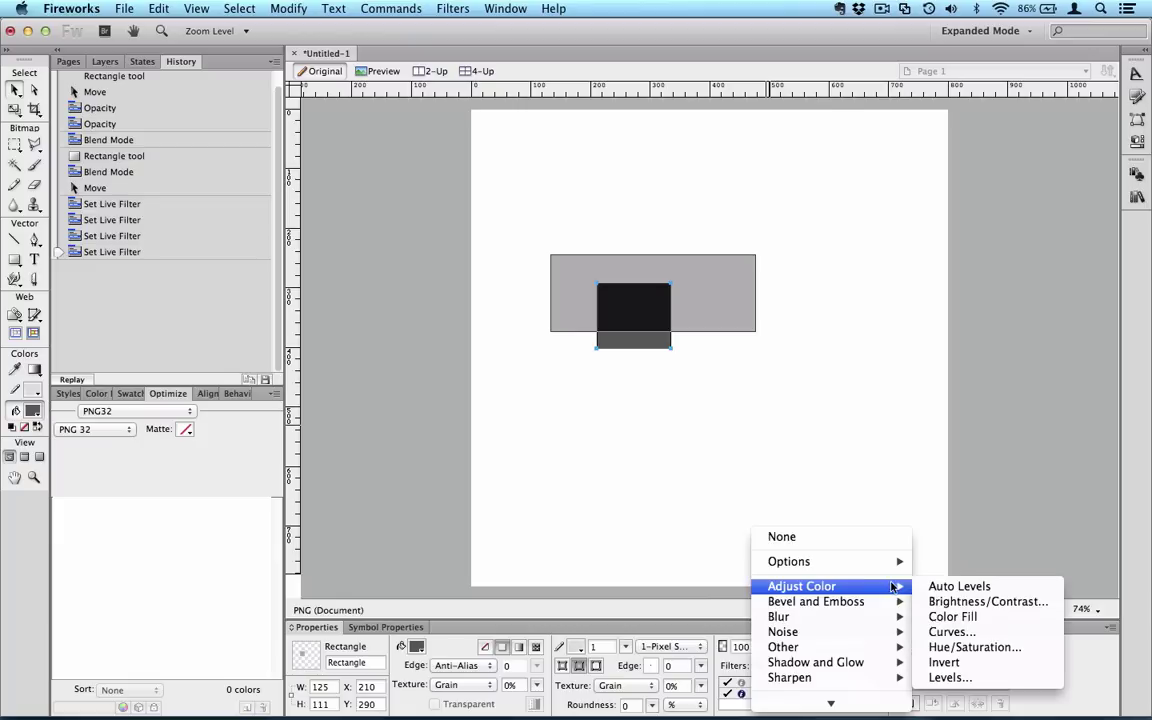
# - Add a dark green Color Fill filter, nudge the rectangle lower, and set blending to Normal
pyautogui.click(937, 619)
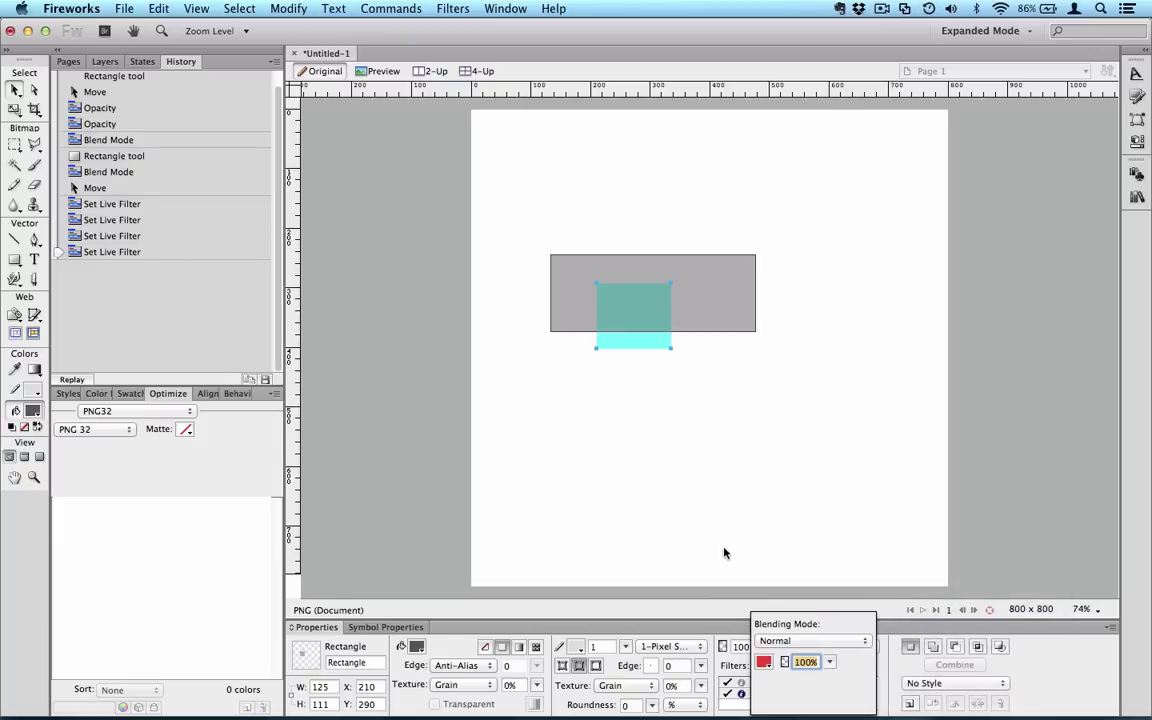
pyautogui.click(764, 664)
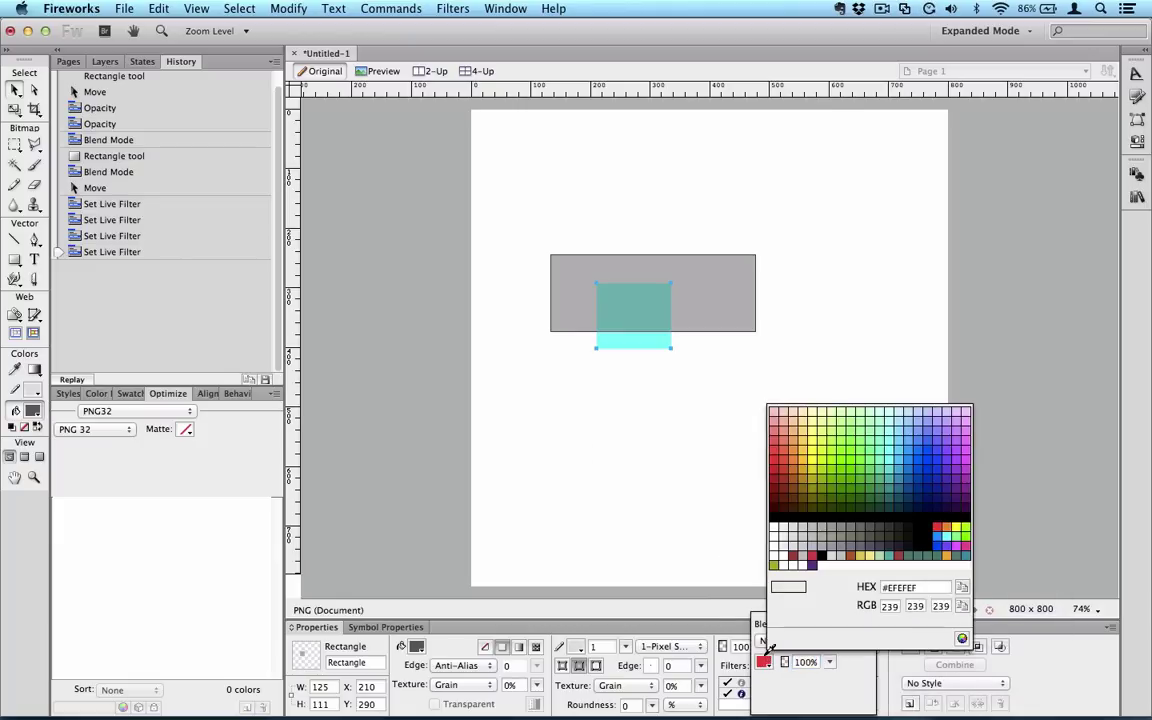
pyautogui.click(877, 495)
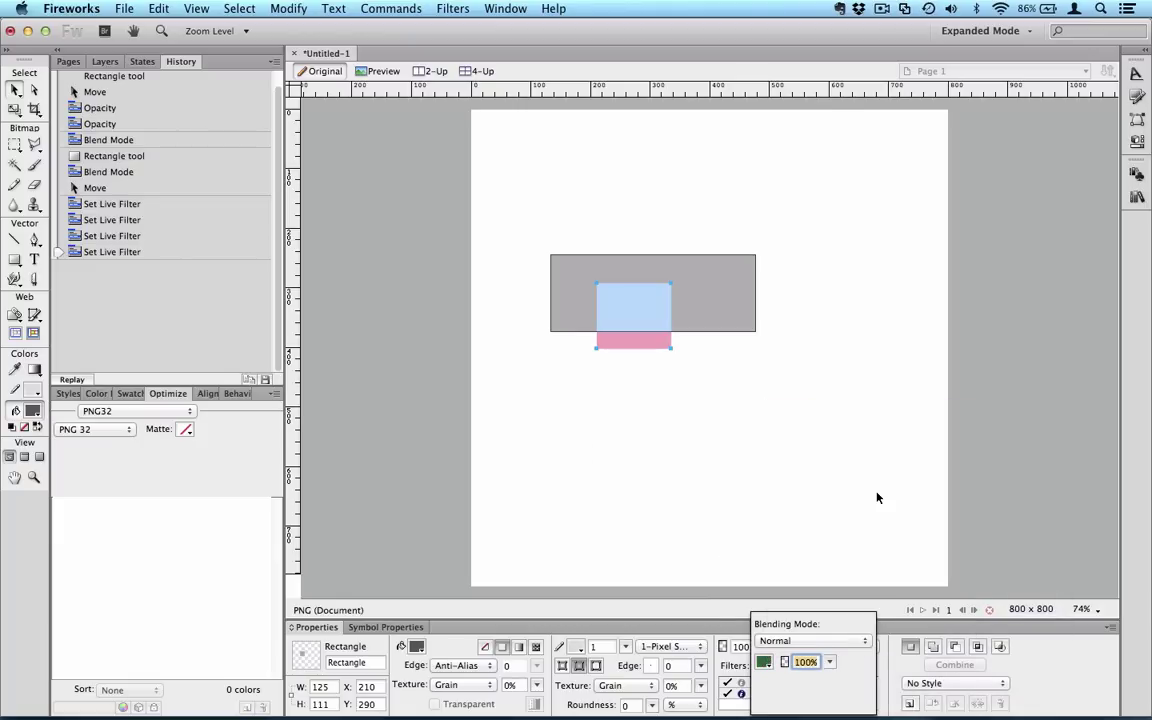
pyautogui.click(697, 522)
pyautogui.moveTo(633, 339)
pyautogui.mouseDown()
pyautogui.moveTo(633, 372)
pyautogui.moveTo(629, 352)
pyautogui.mouseUp()
pyautogui.click(845, 645)
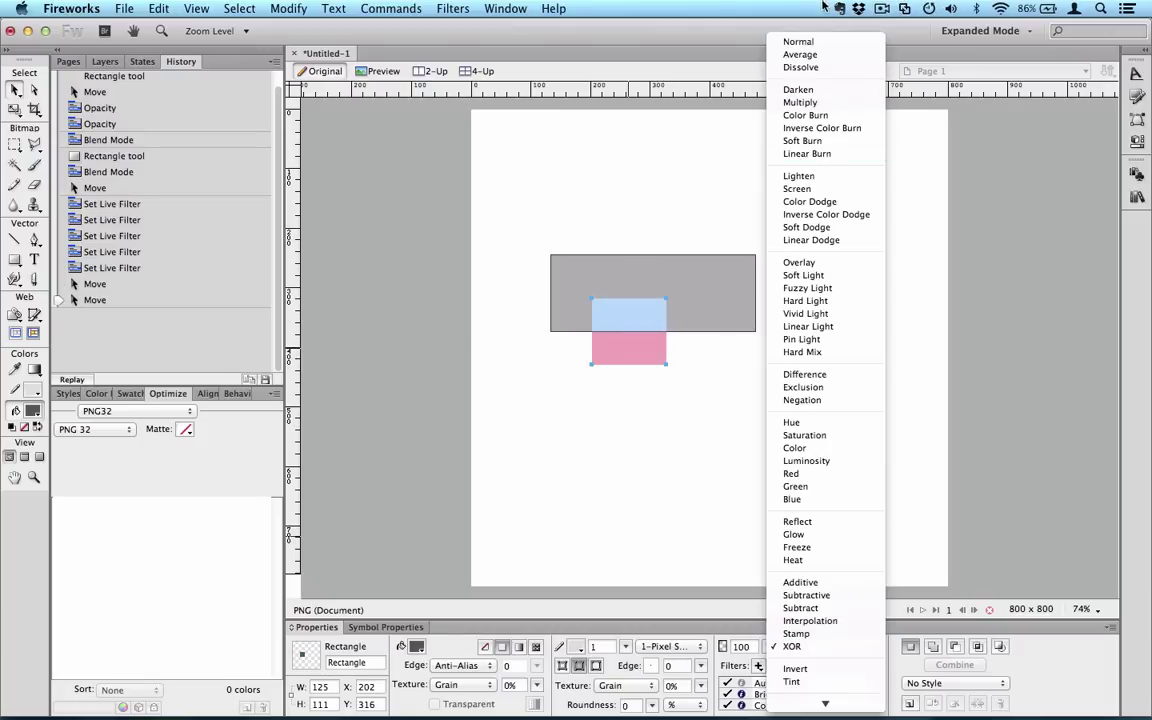
pyautogui.click(740, 35)
# - Change the Color Fill colour to blue with 59% opacity
pyautogui.click(586, 458)
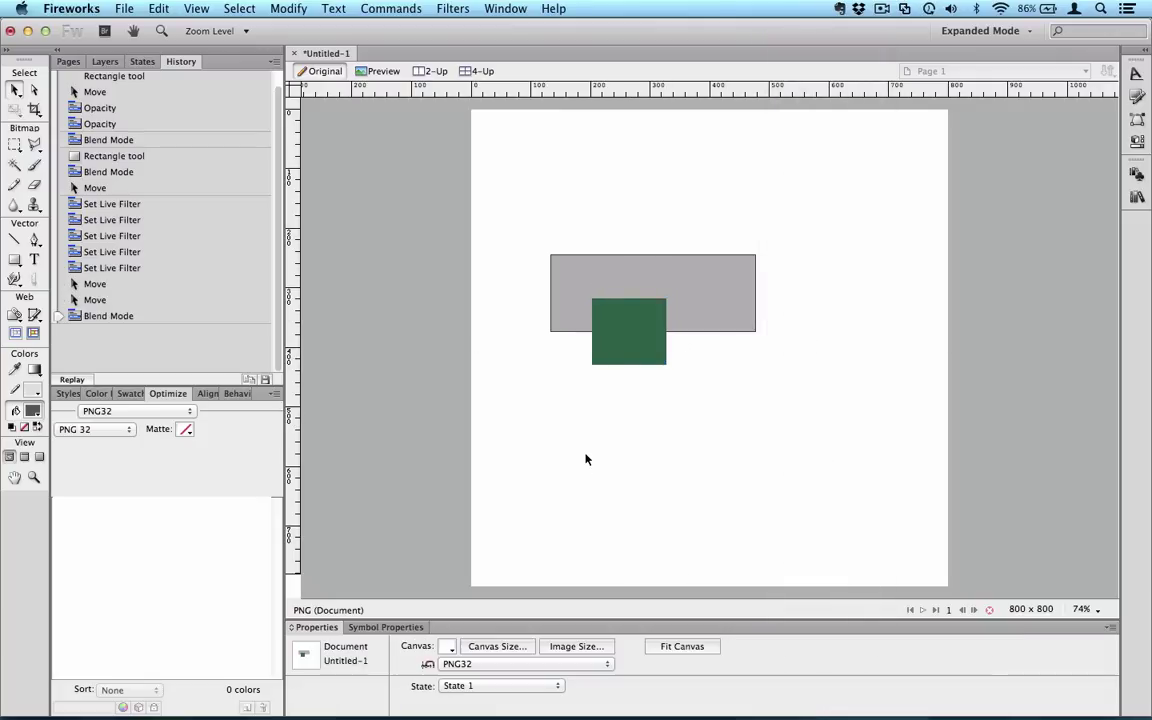
pyautogui.click(612, 314)
pyautogui.doubleClick(773, 706)
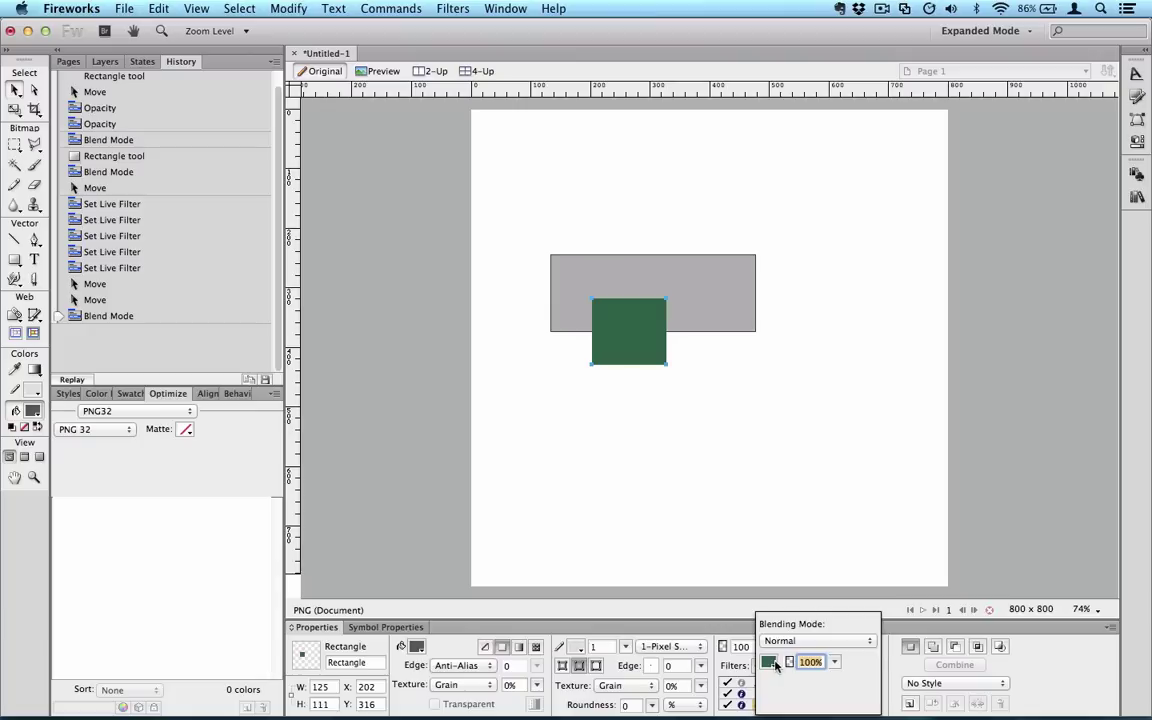
pyautogui.click(768, 661)
pyautogui.click(919, 476)
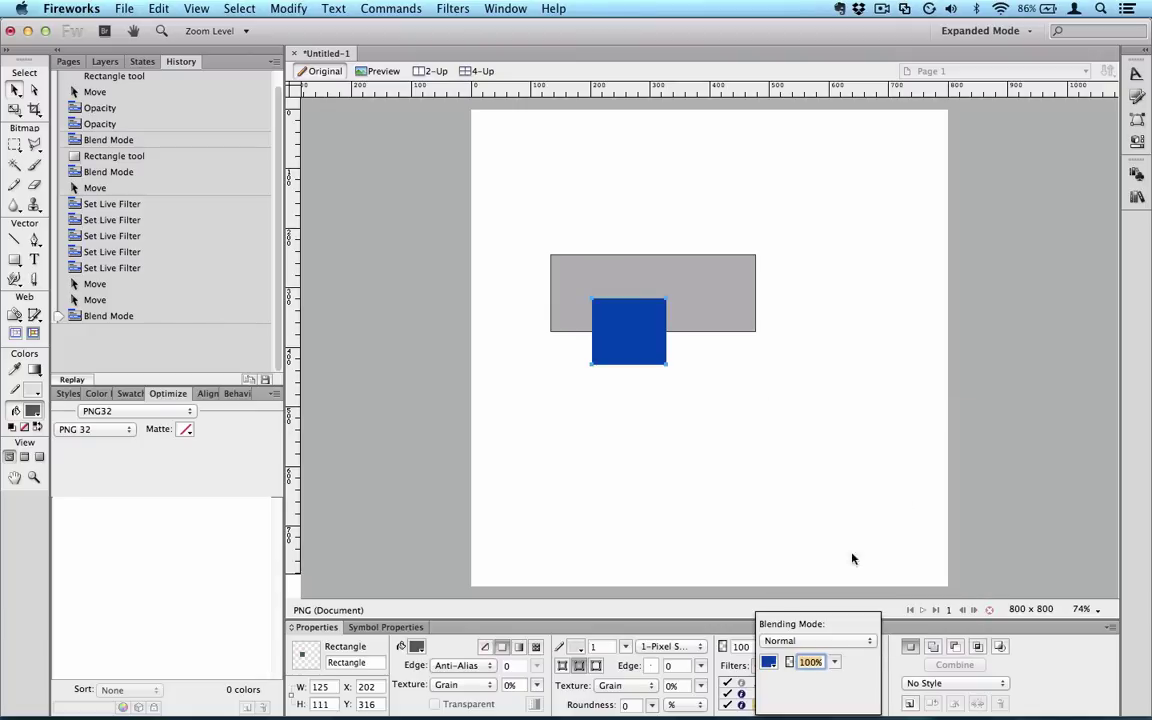
pyautogui.moveTo(834, 662)
pyautogui.mouseDown()
pyautogui.moveTo(835, 650)
pyautogui.moveTo(835, 666)
pyautogui.mouseUp()
pyautogui.click(740, 694)
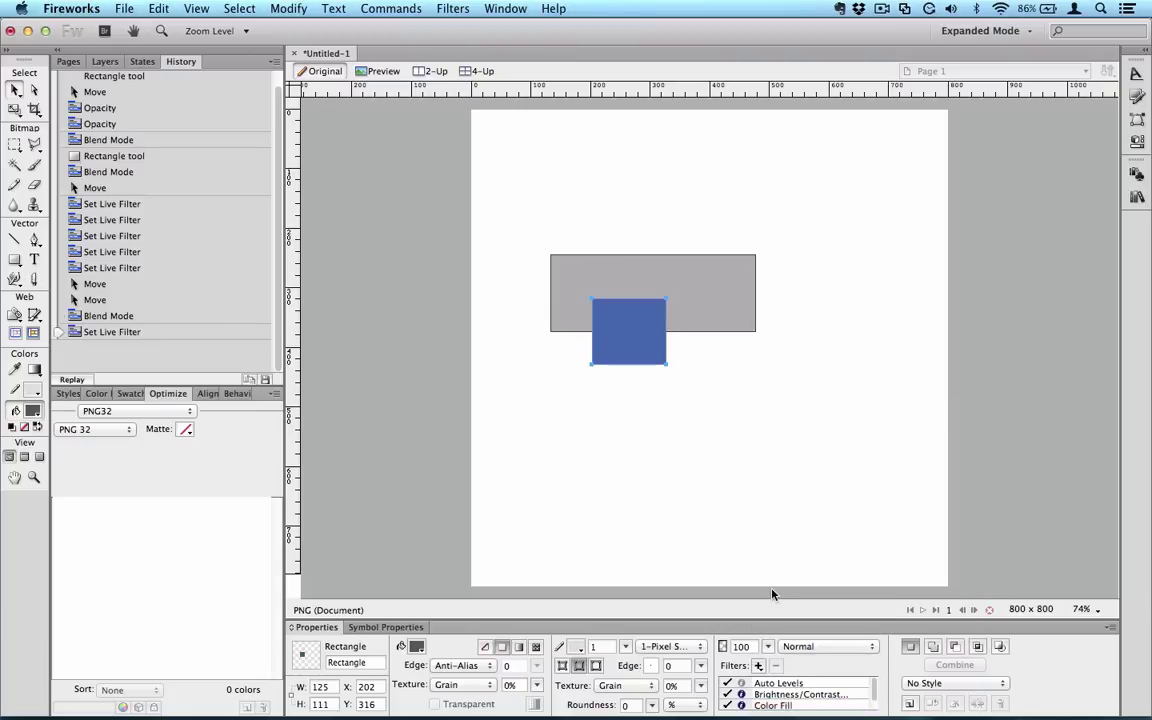
# - Show the Adjust Color filter options for the blue rectangle
pyautogui.click(758, 665)
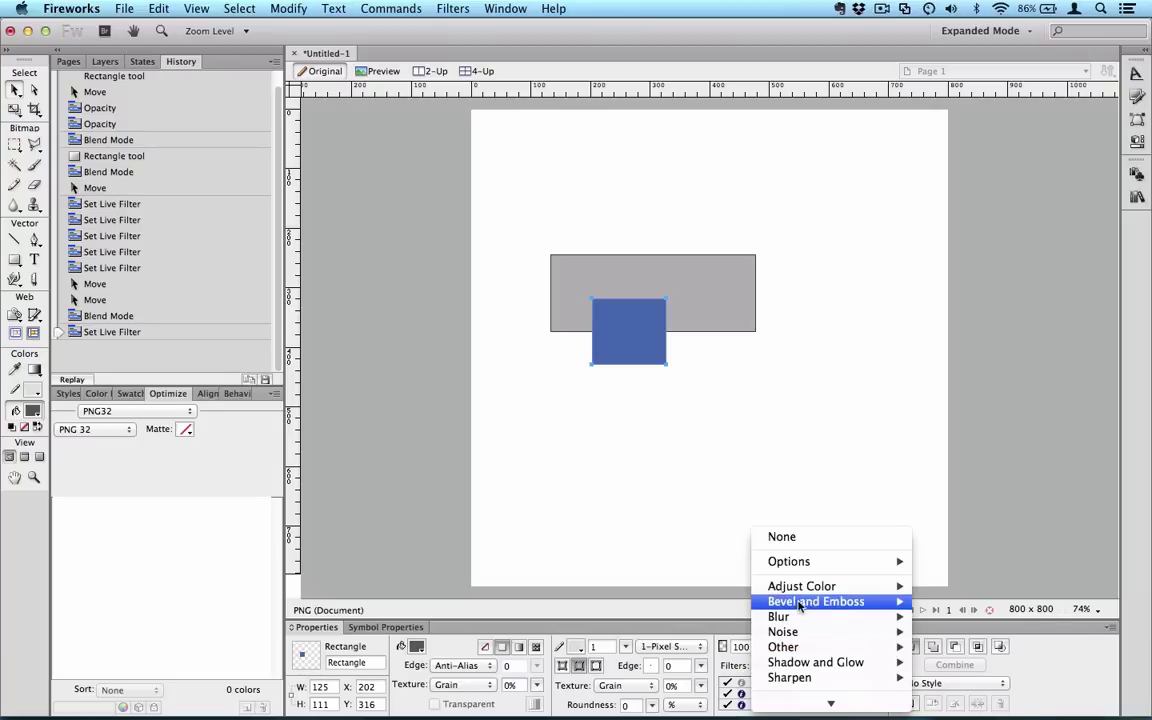
pyautogui.moveTo(811, 590)
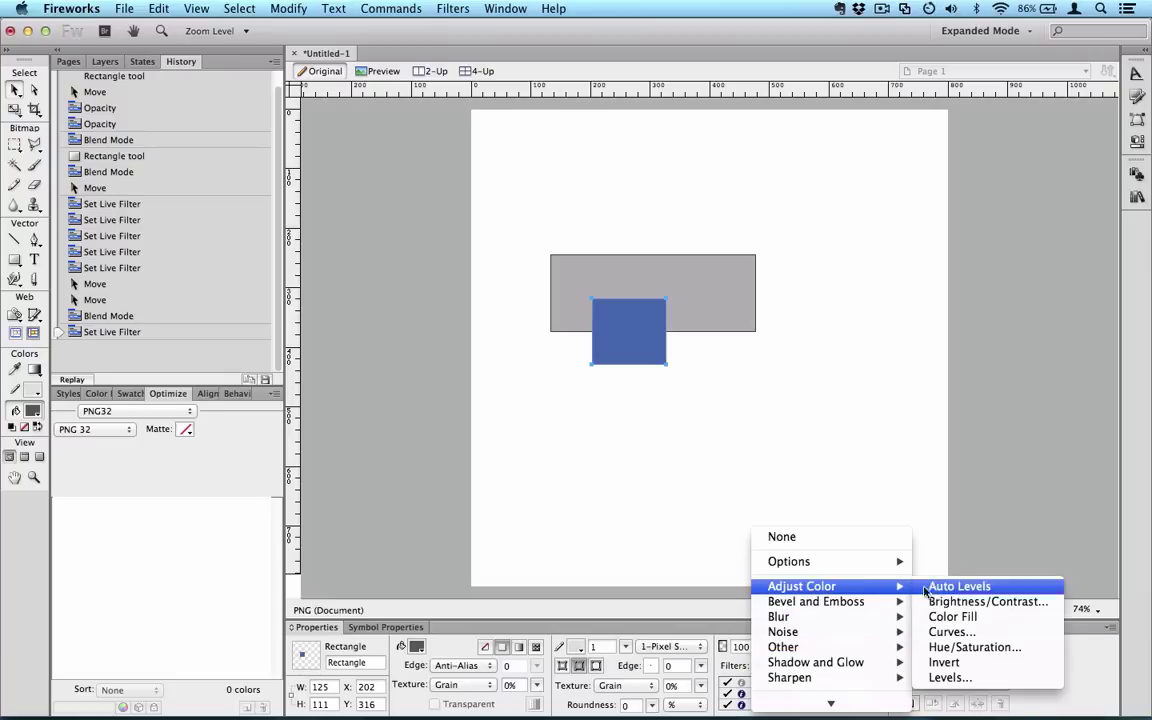
pyautogui.click(951, 648)
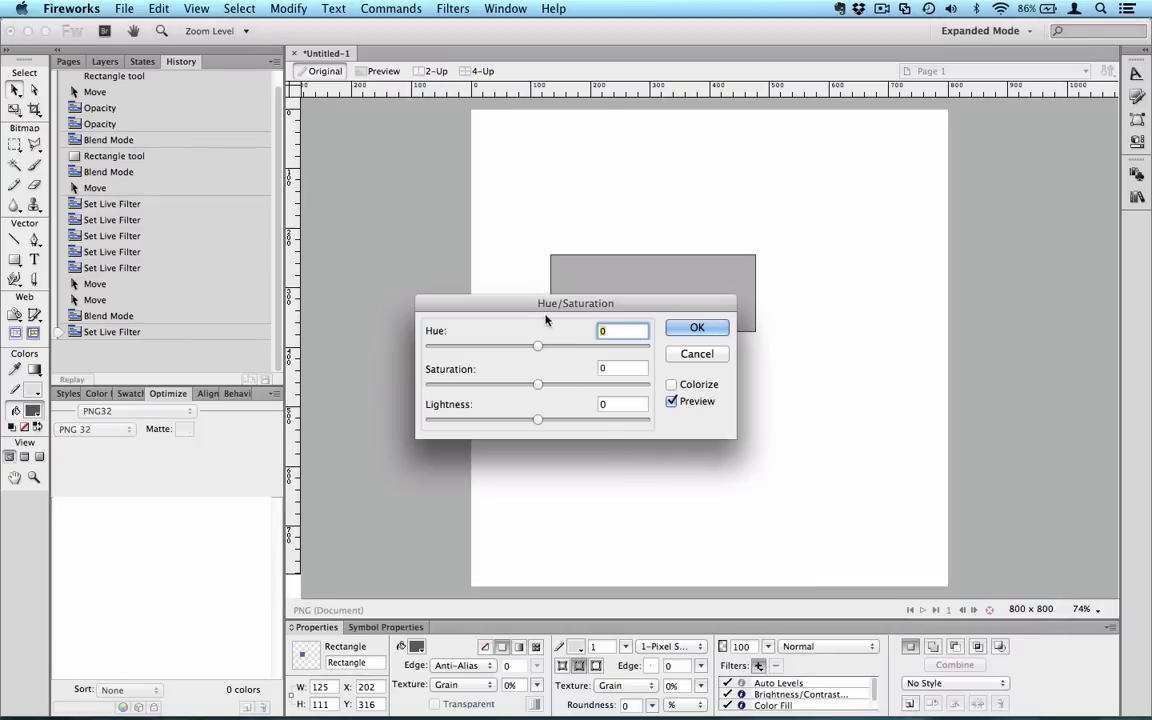
pyautogui.moveTo(567, 303); pyautogui.dragTo(742, 459)
pyautogui.moveTo(712, 541); pyautogui.dragTo(758, 541)
pyautogui.moveTo(715, 501)
pyautogui.mouseDown()
pyautogui.moveTo(746, 501)
pyautogui.moveTo(678, 505)
pyautogui.moveTo(710, 501)
pyautogui.mouseUp()
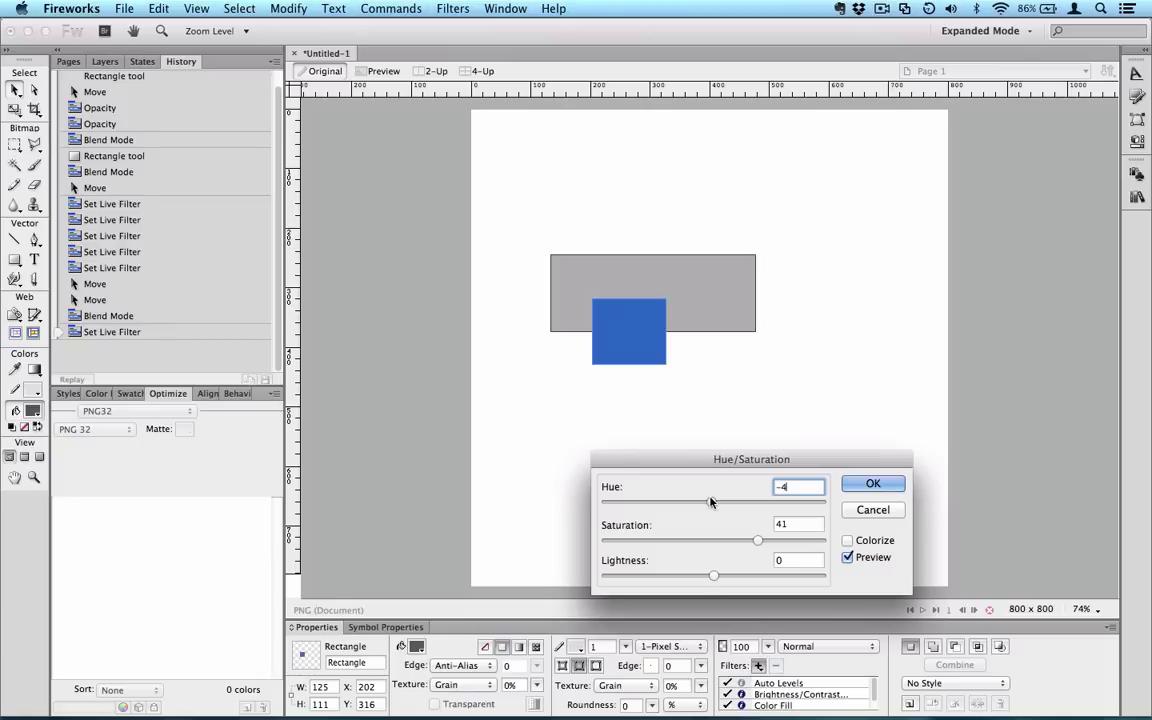
pyautogui.moveTo(709, 502); pyautogui.dragTo(681, 502)
pyautogui.moveTo(760, 540); pyautogui.dragTo(778, 540)
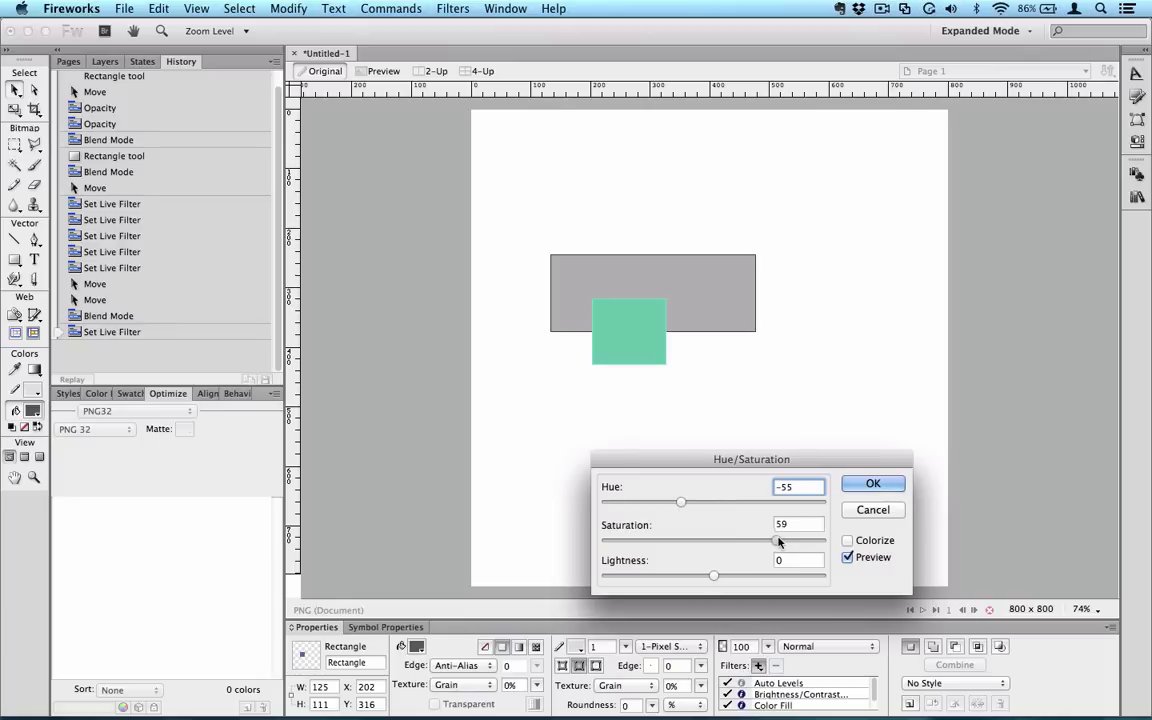
pyautogui.click(849, 541)
pyautogui.click(849, 541)
pyautogui.click(872, 509)
pyautogui.moveTo(775, 698)
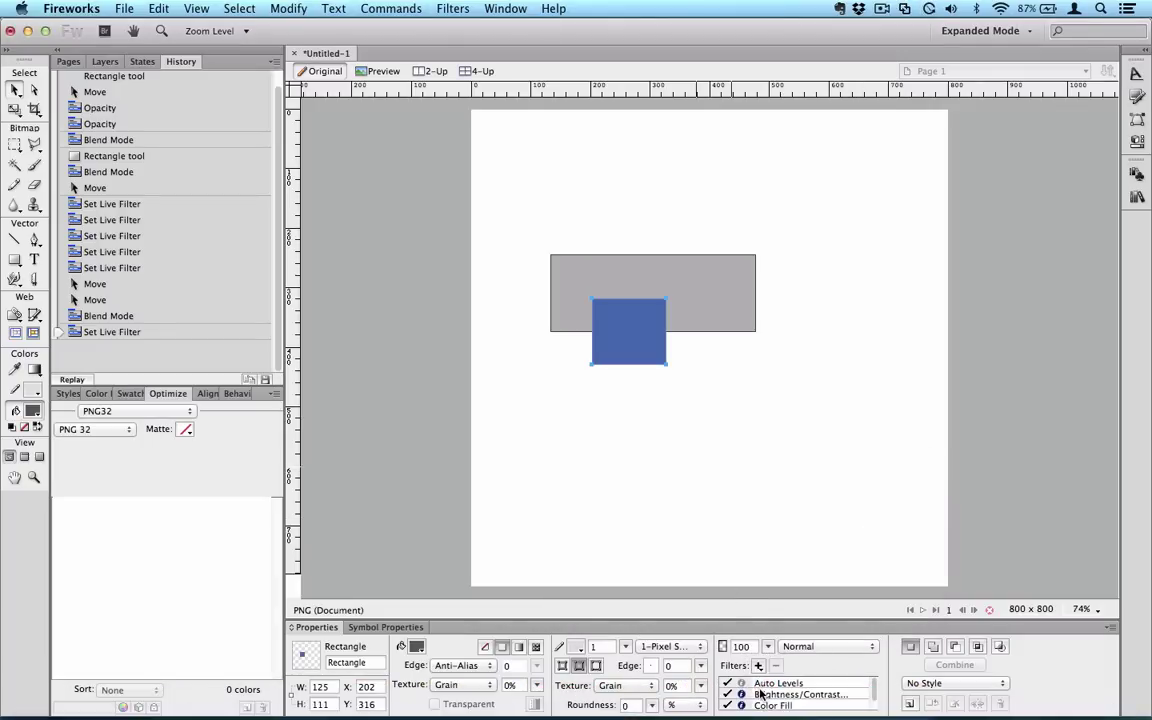
# - Toggle Auto Levels, Brightness/Contrast and Color Fill off and on to compare their effect
pyautogui.click(727, 684)
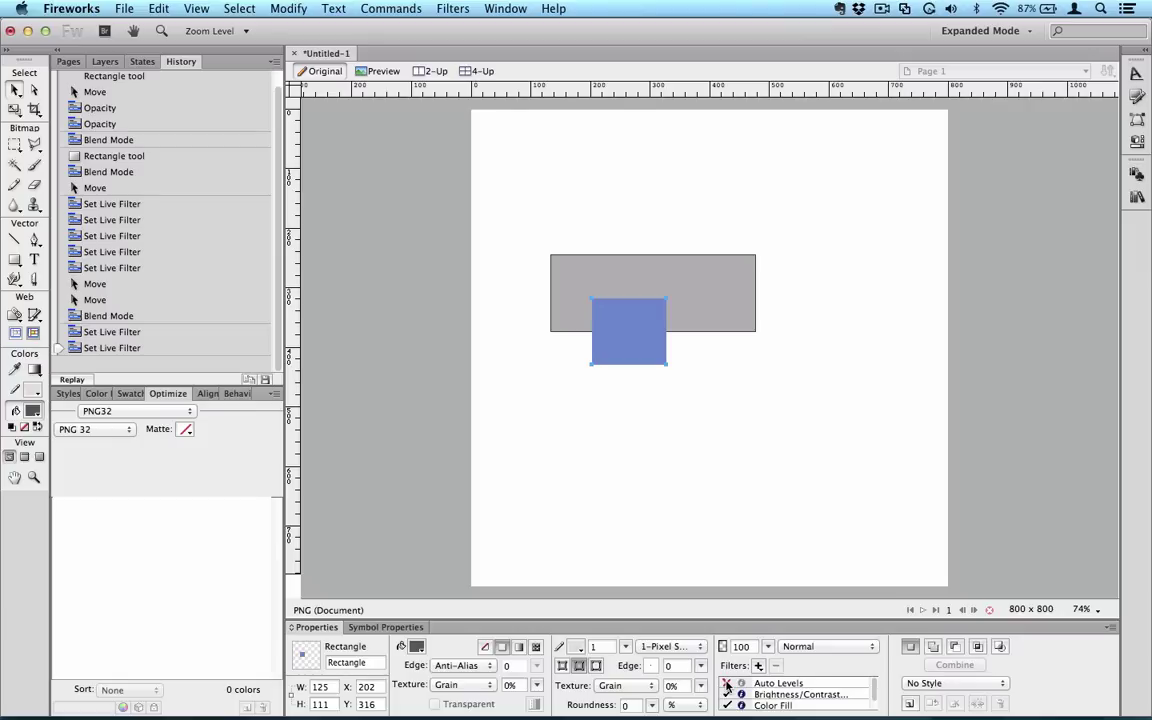
pyautogui.click(727, 684)
pyautogui.click(728, 695)
pyautogui.click(728, 695)
pyautogui.click(728, 706)
pyautogui.click(728, 706)
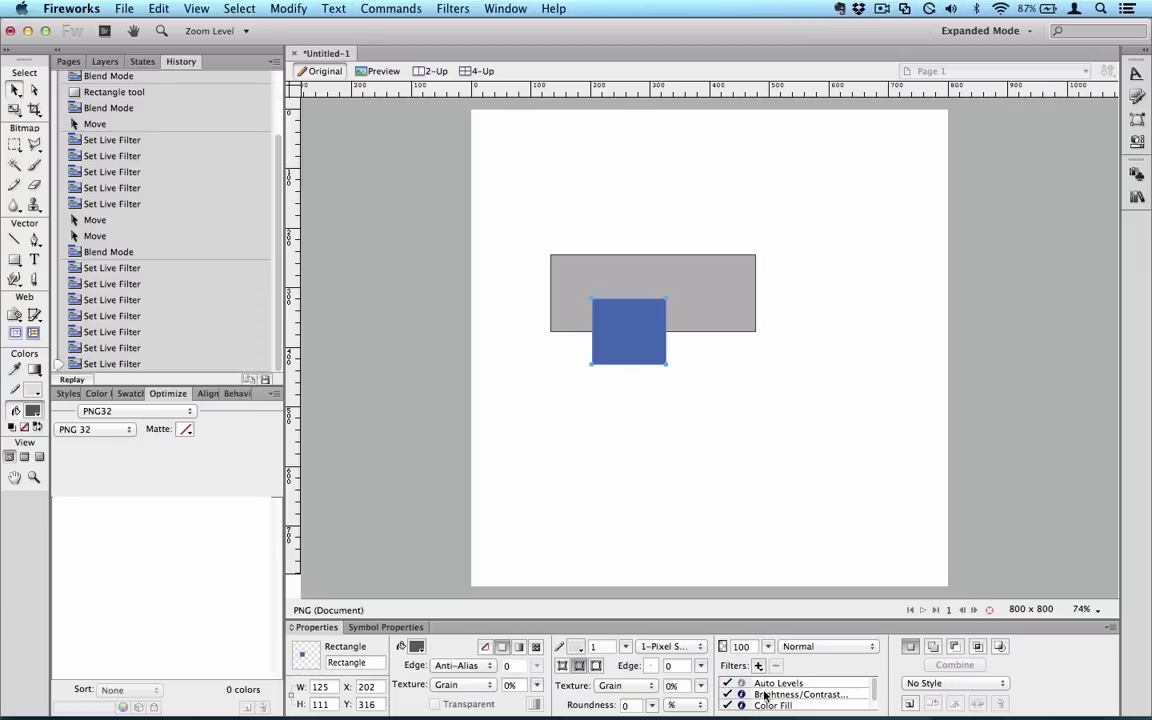
pyautogui.click(771, 695)
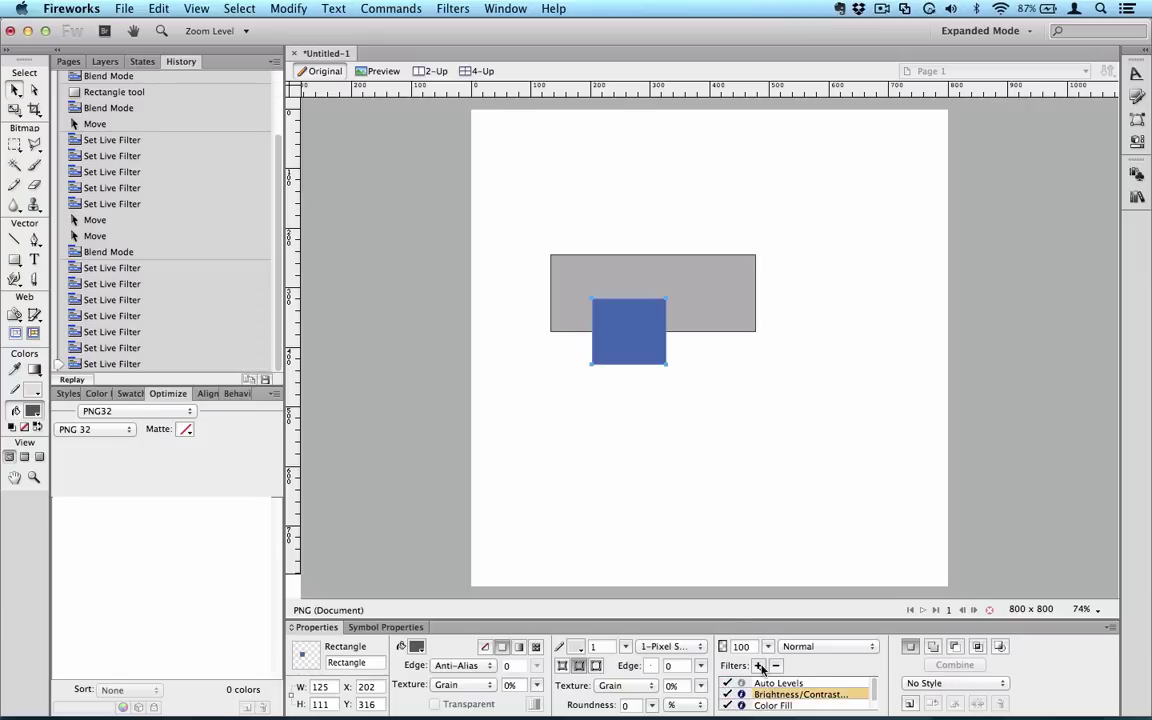
# - Add an Inner Bevel with width 15, Smooth shape and softness 8
pyautogui.click(759, 666)
pyautogui.moveTo(775, 604)
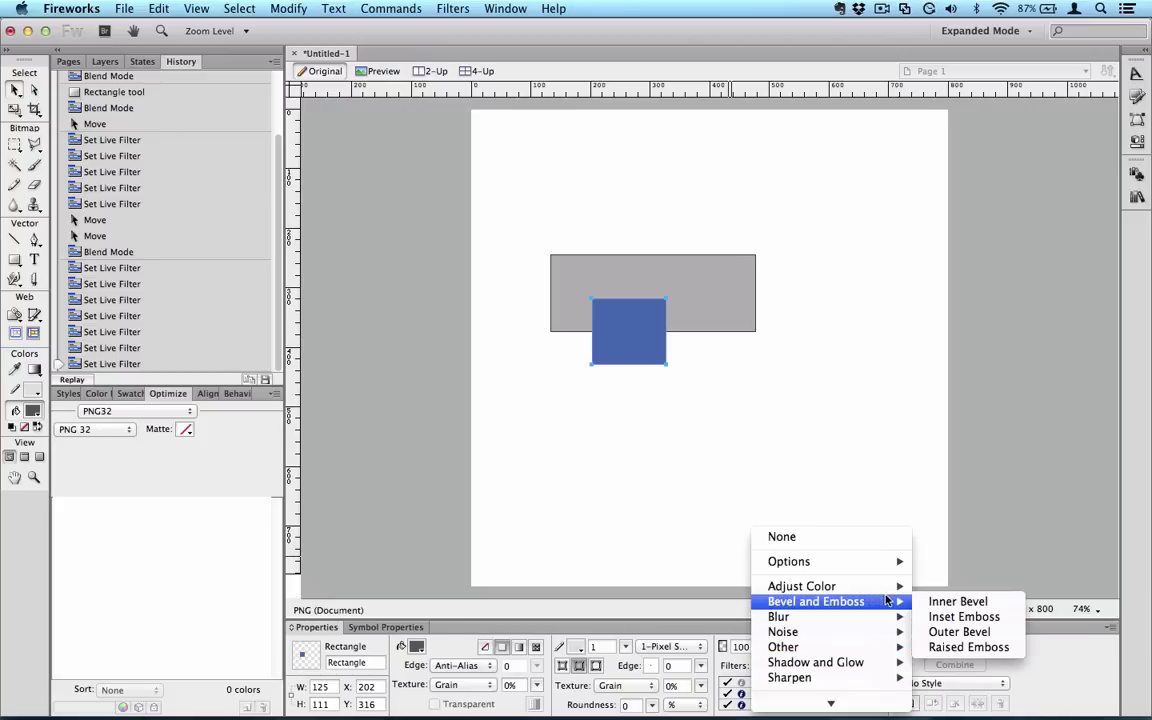
pyautogui.click(943, 602)
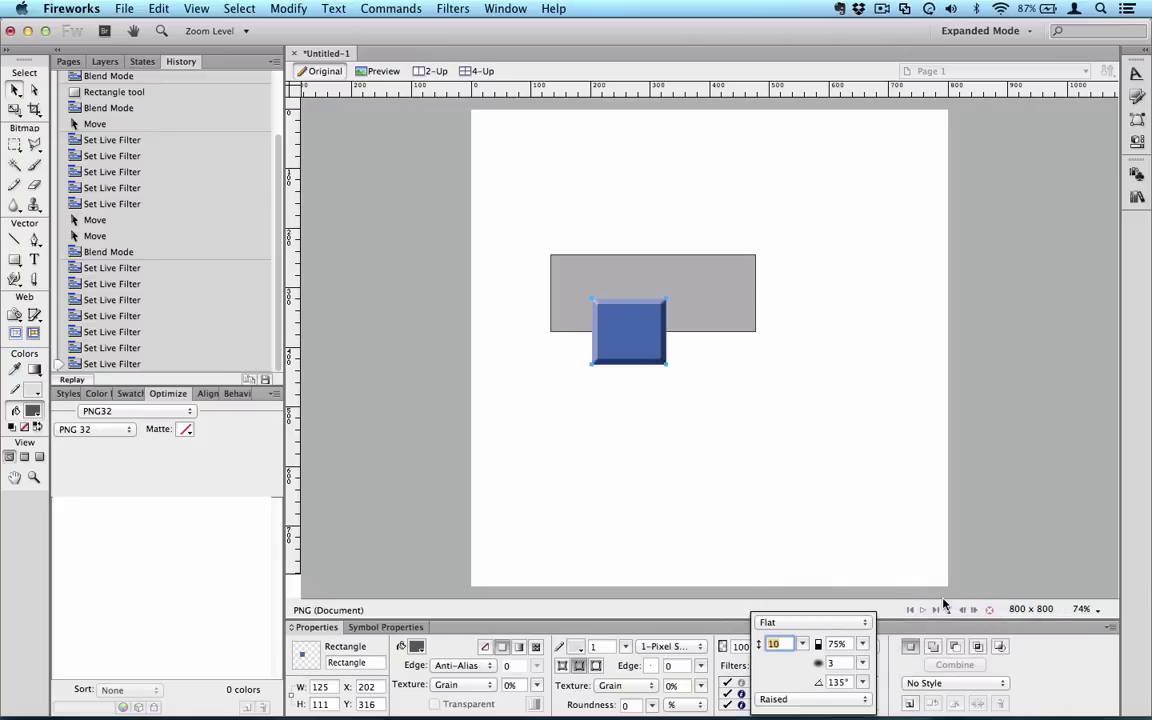
pyautogui.moveTo(802, 643); pyautogui.dragTo(802, 628)
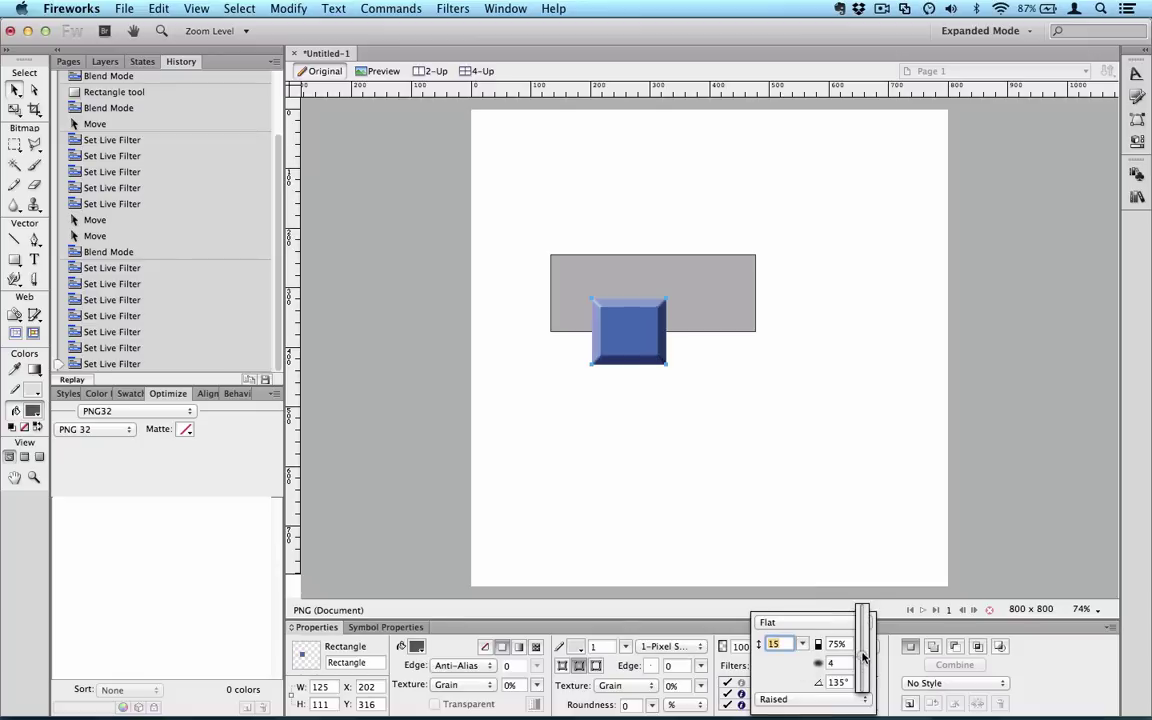
pyautogui.click(835, 622)
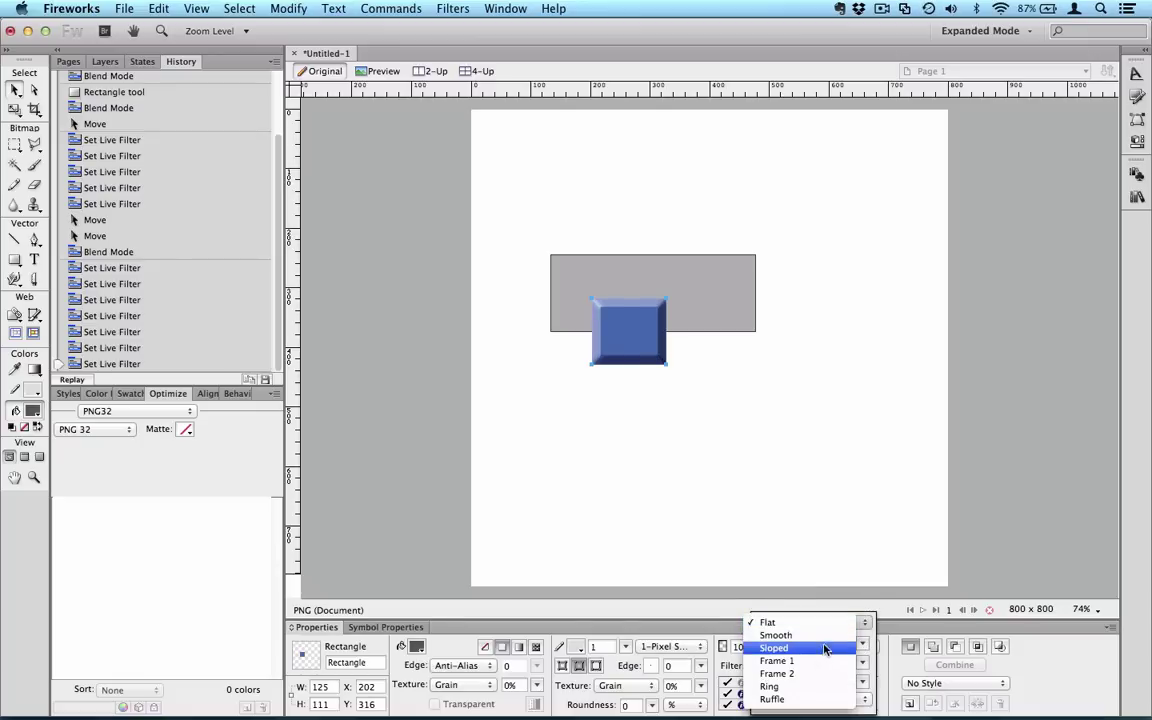
pyautogui.click(830, 635)
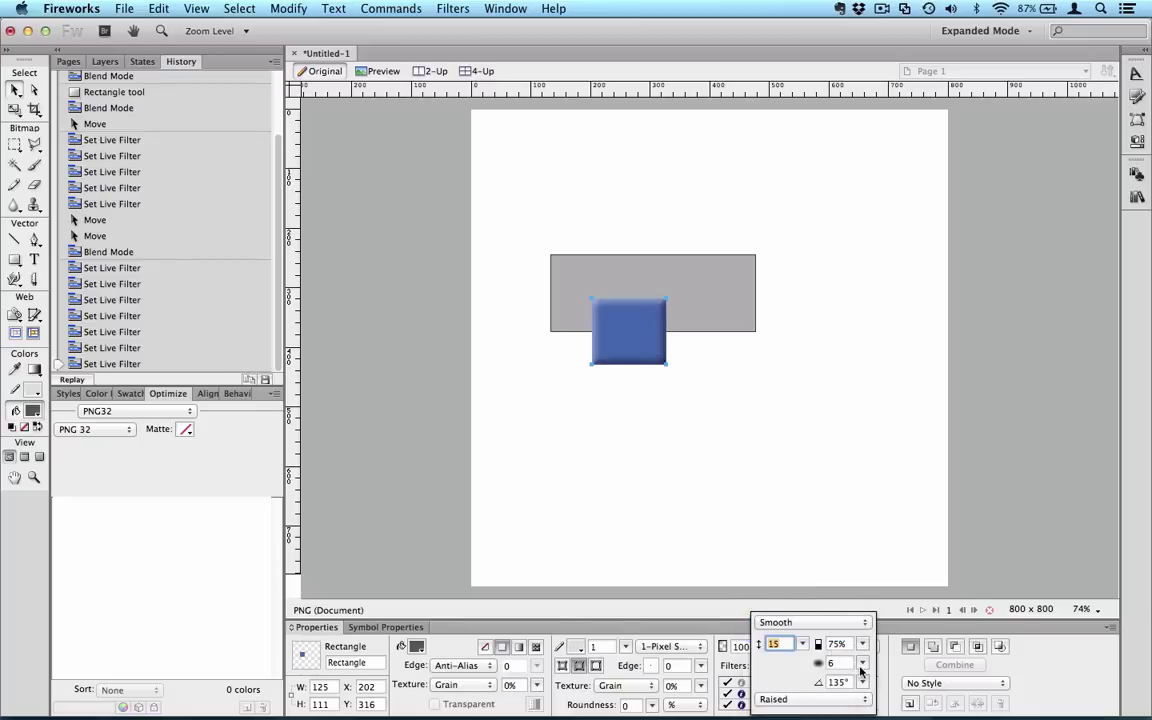
pyautogui.moveTo(863, 665); pyautogui.dragTo(863, 648)
# - Add a Drop Shadow (distance 19, softness 8, 34% opacity) and move the square to X 243, Y 96
pyautogui.click(648, 608)
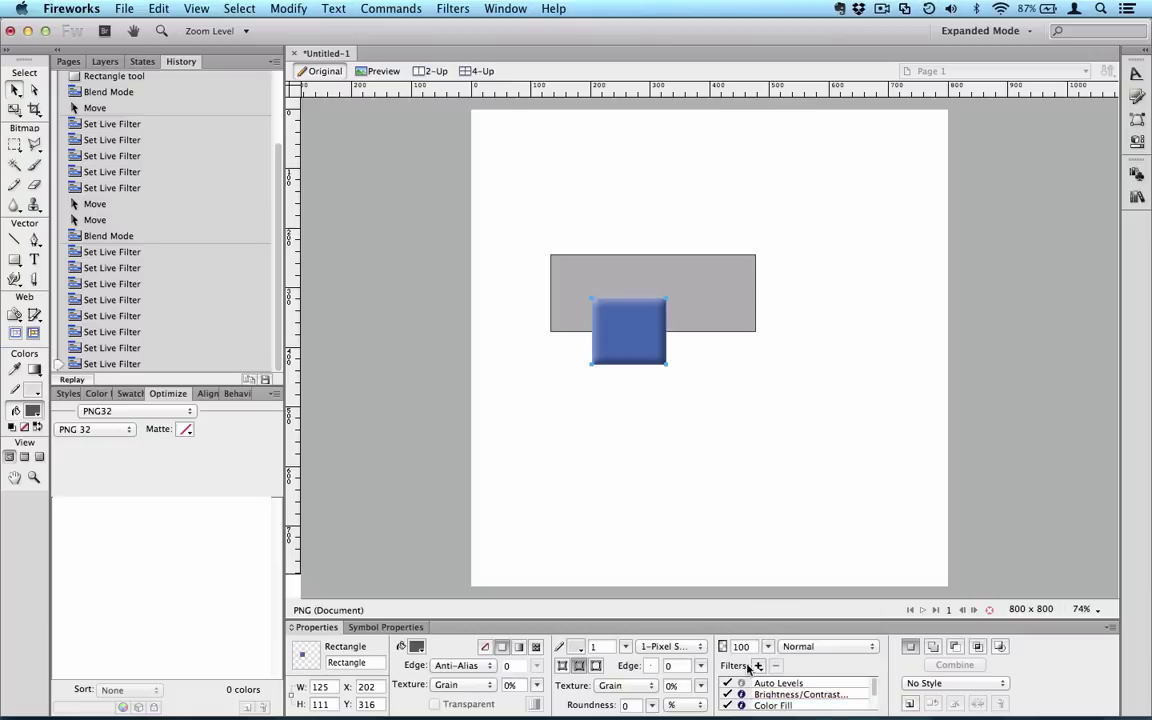
pyautogui.click(755, 666)
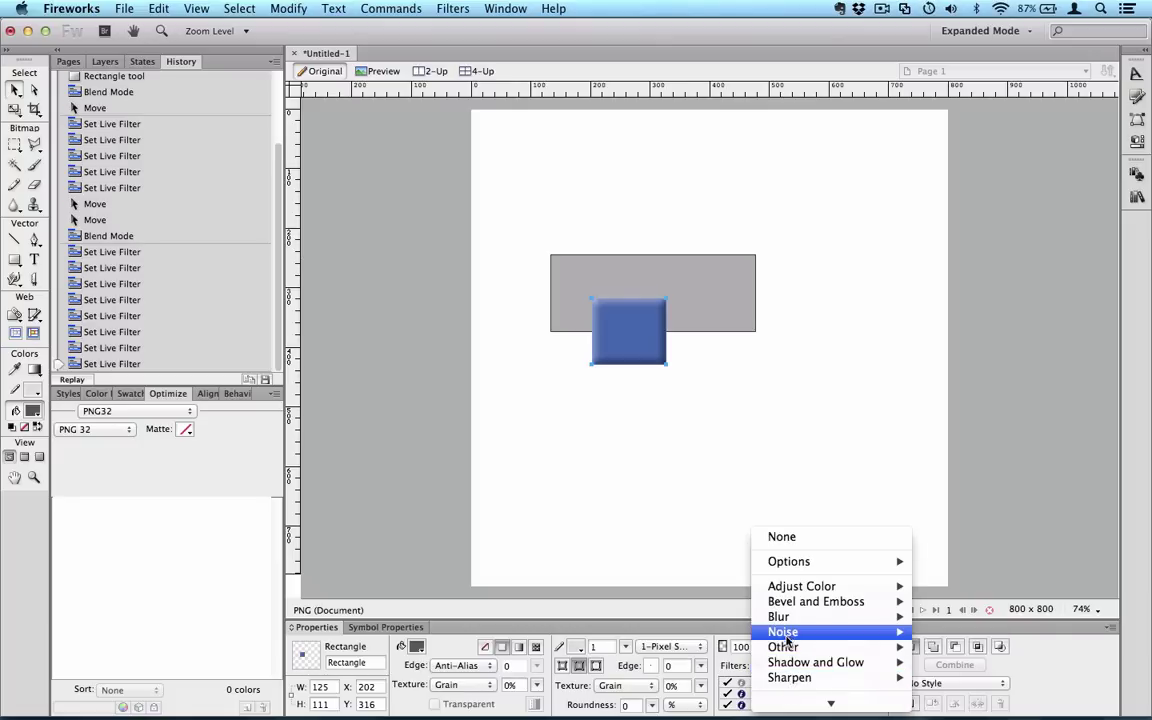
pyautogui.moveTo(790, 634)
pyautogui.moveTo(820, 662)
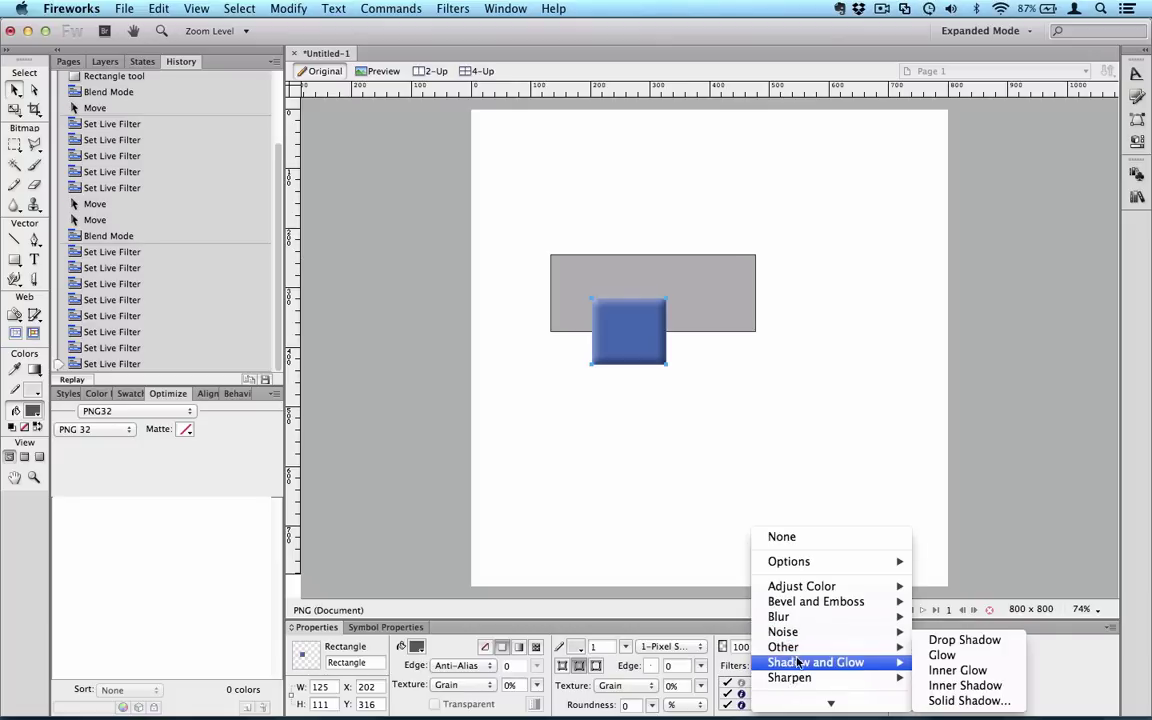
pyautogui.click(942, 640)
pyautogui.moveTo(802, 624); pyautogui.dragTo(806, 555)
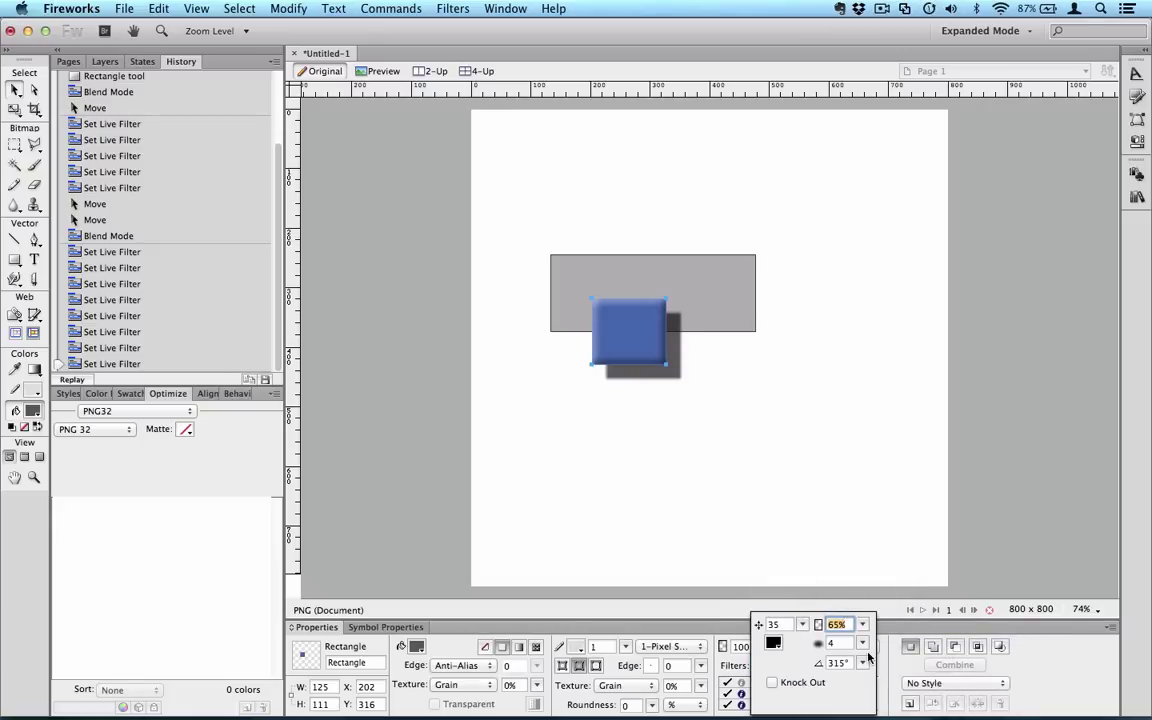
pyautogui.moveTo(863, 644); pyautogui.dragTo(864, 600)
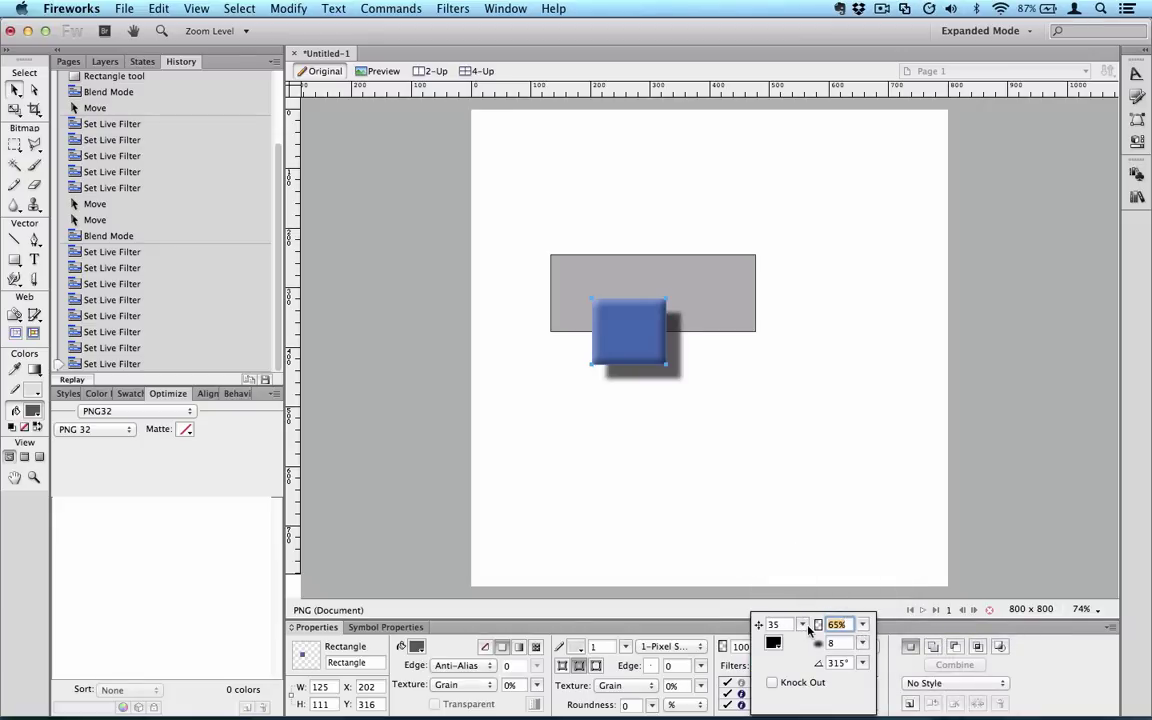
pyautogui.moveTo(802, 624); pyautogui.dragTo(806, 575)
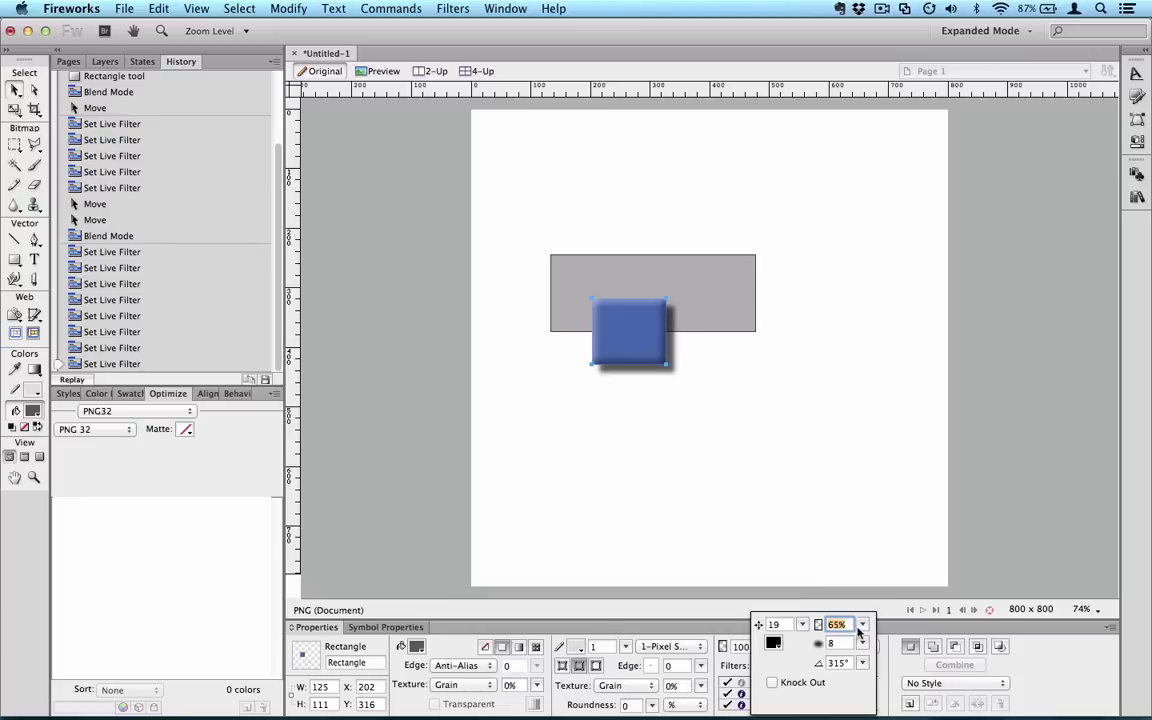
pyautogui.moveTo(862, 625)
pyautogui.mouseDown()
pyautogui.moveTo(864, 605)
pyautogui.moveTo(864, 616)
pyautogui.mouseUp()
pyautogui.moveTo(640, 329); pyautogui.dragTo(663, 208)
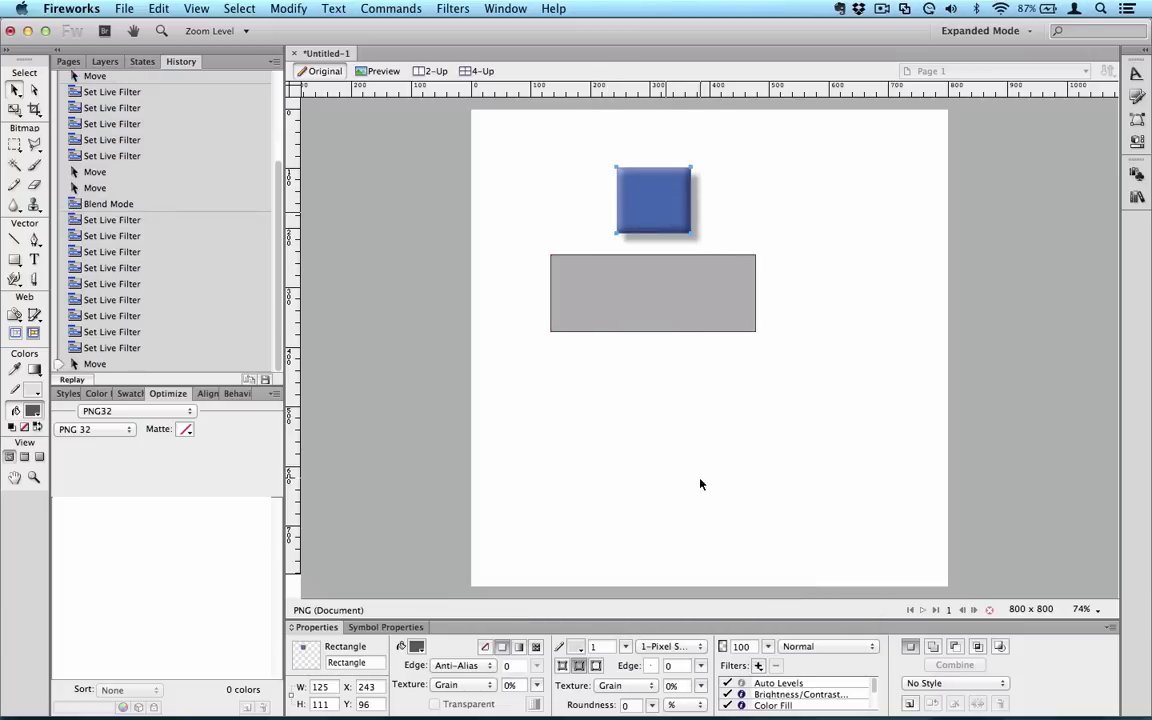
# - Drag Drop Shadow in the blue square's filter list to sit below Color Fill, above Inner Bevel
pyautogui.moveTo(873, 685); pyautogui.dragTo(872, 702)
pyautogui.click(790, 705)
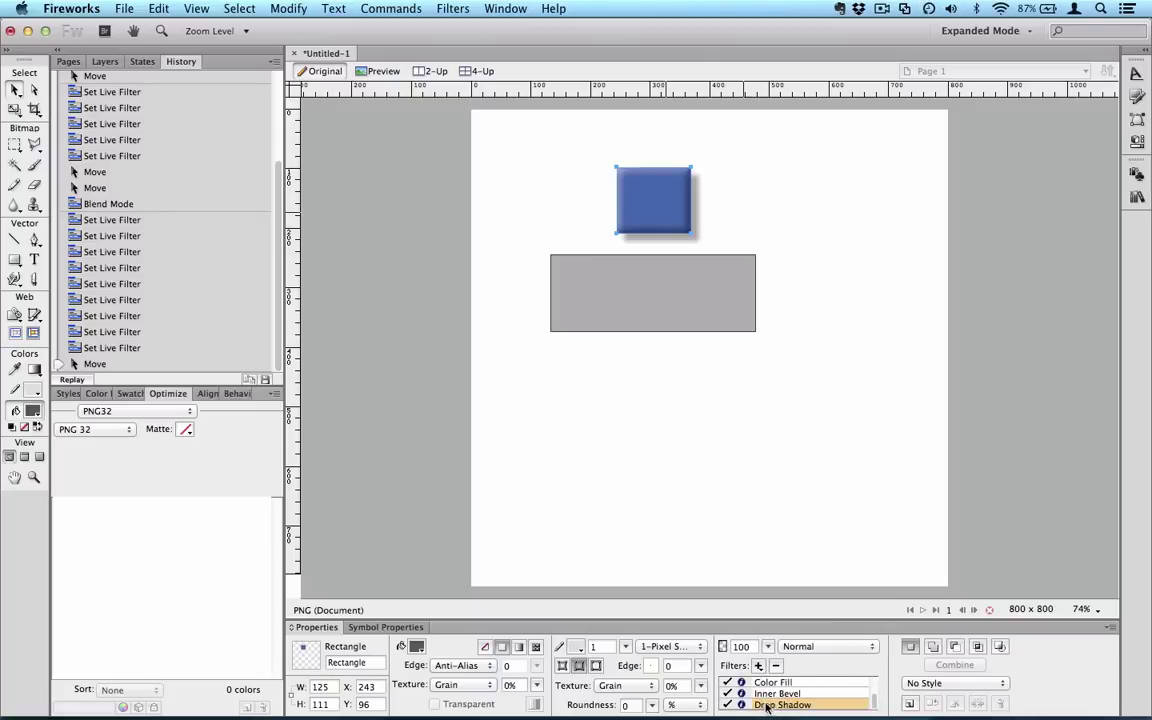
pyautogui.moveTo(766, 705); pyautogui.dragTo(763, 693)
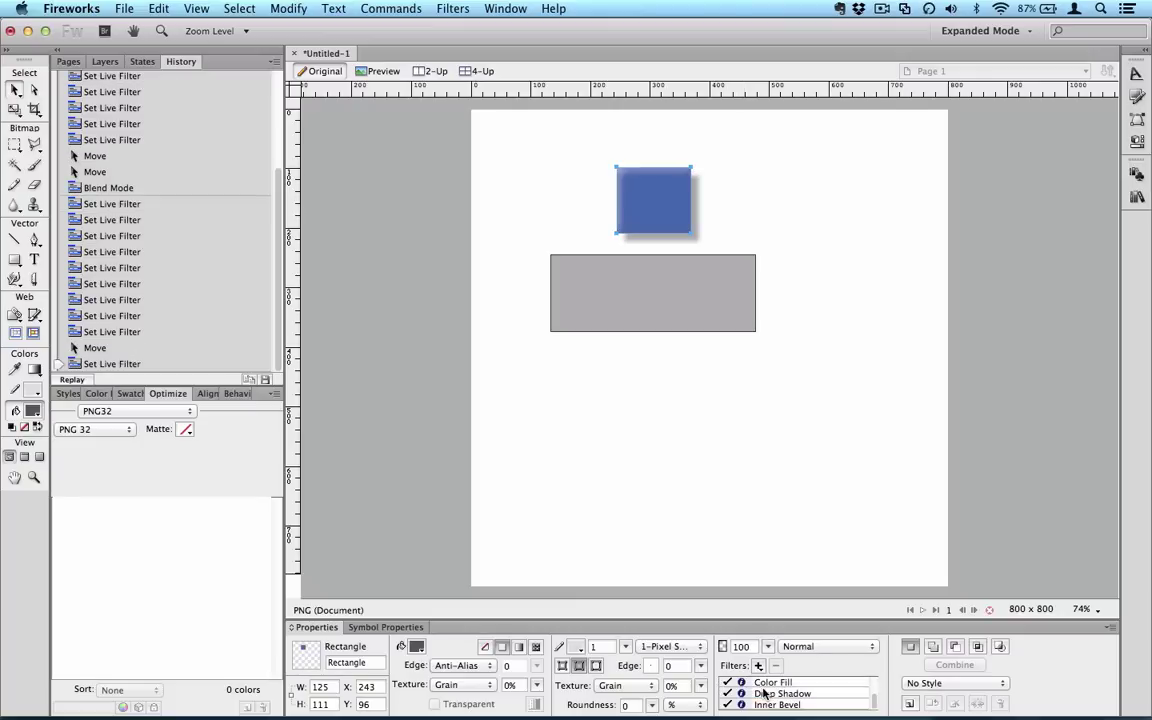
pyautogui.click(767, 694)
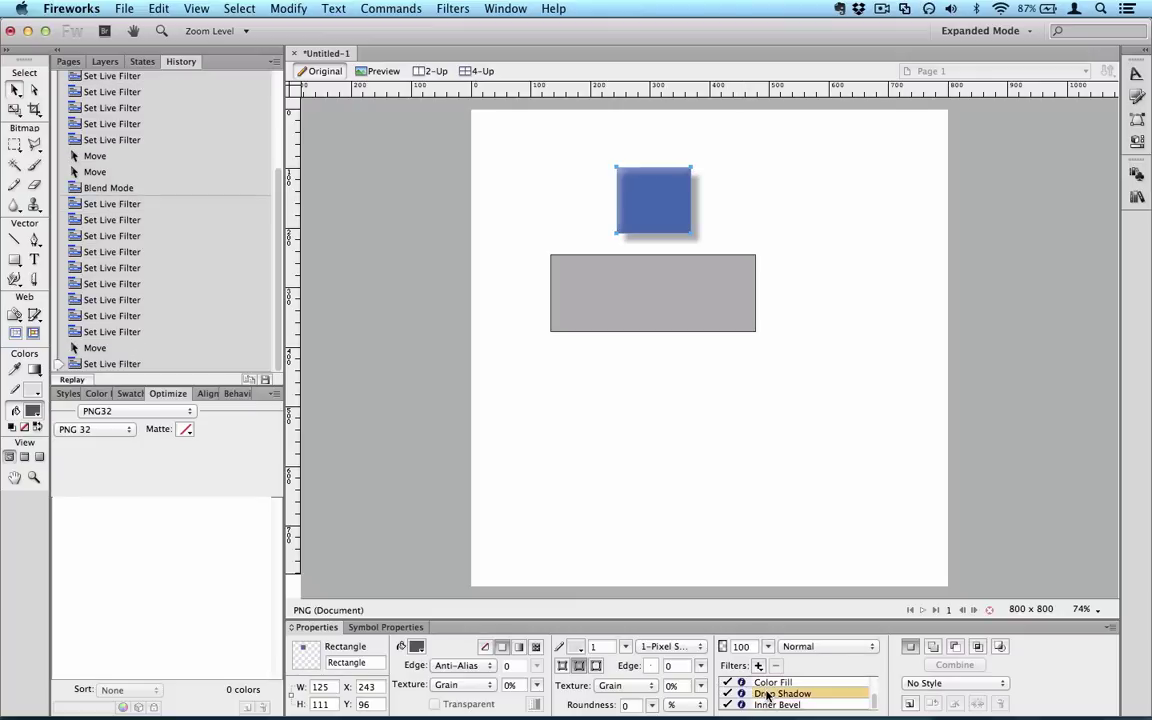
pyautogui.moveTo(767, 692); pyautogui.dragTo(766, 700)
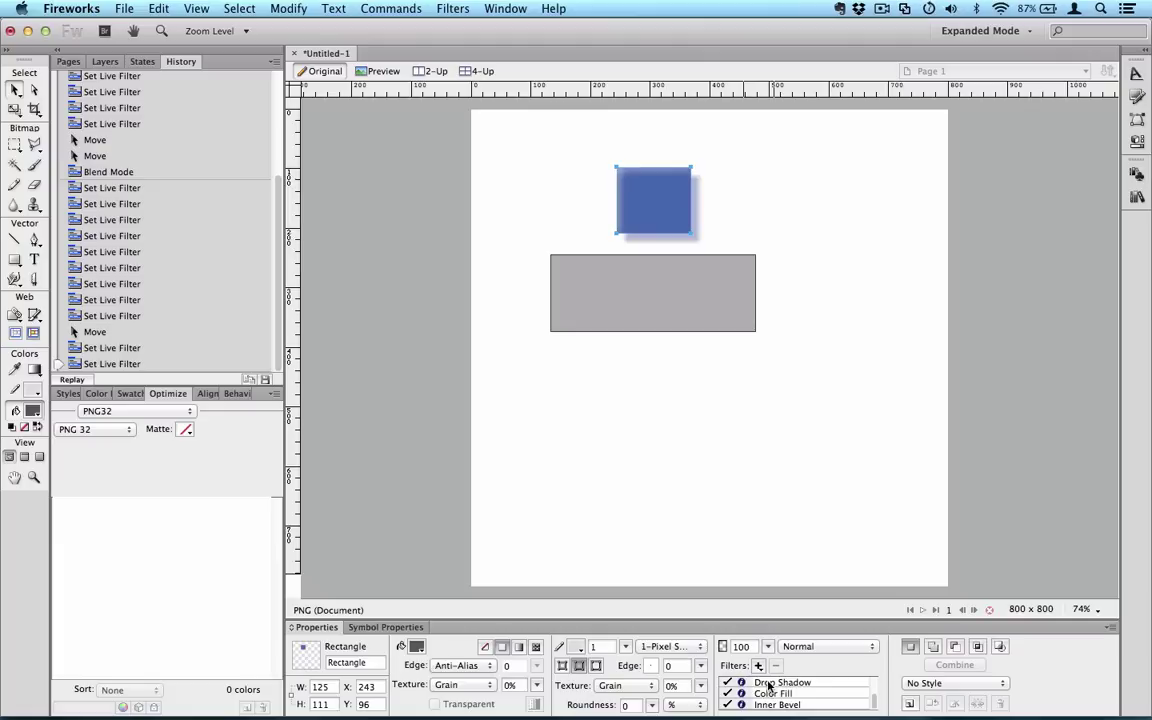
pyautogui.moveTo(762, 682); pyautogui.dragTo(769, 700)
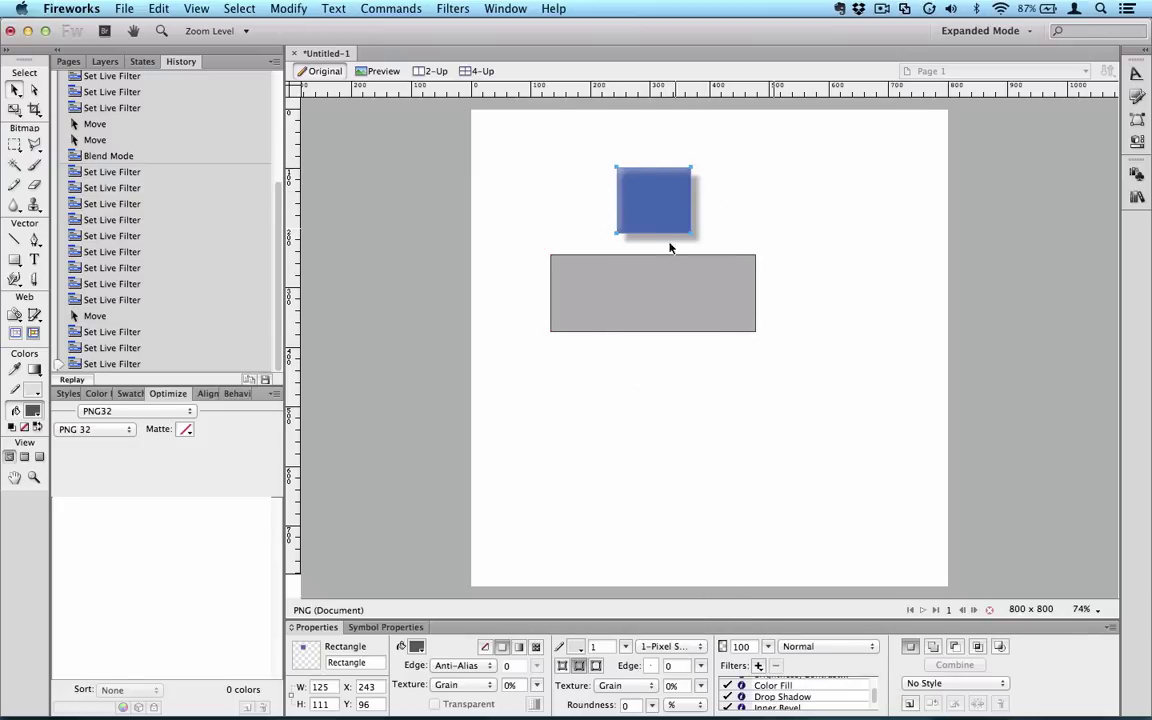
# - Create a new style named 'drop shadow 1' from the blue square's fill, stroke and filters
pyautogui.click(820, 490)
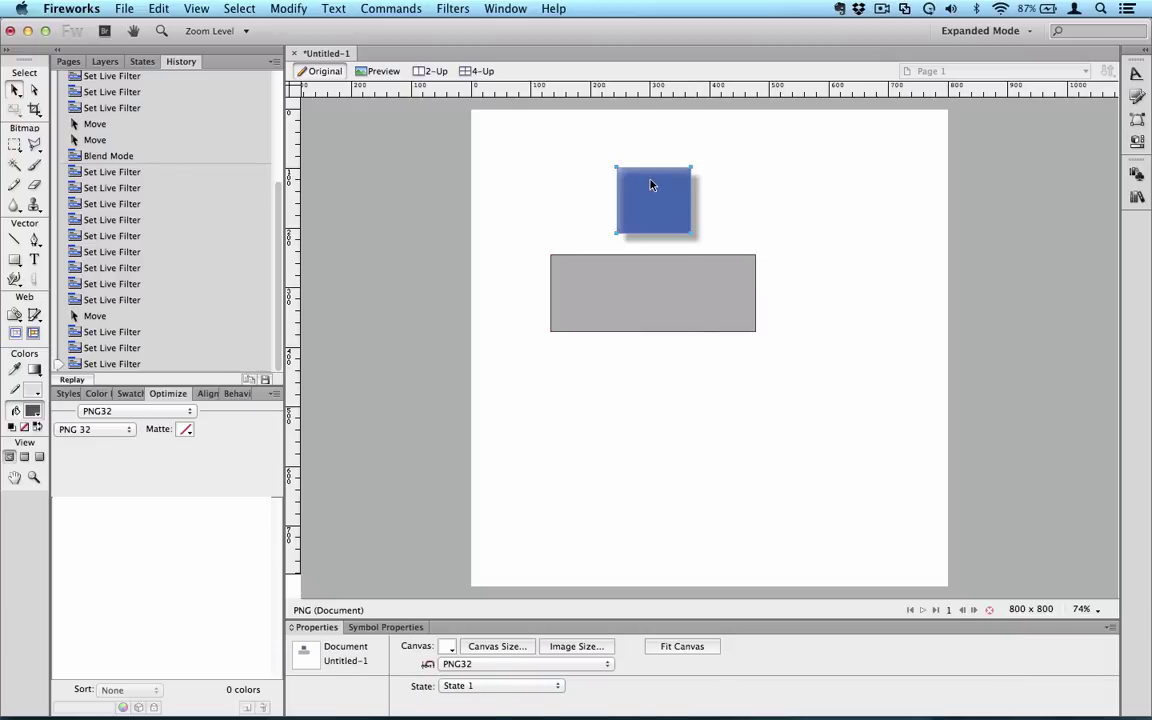
pyautogui.click(915, 683)
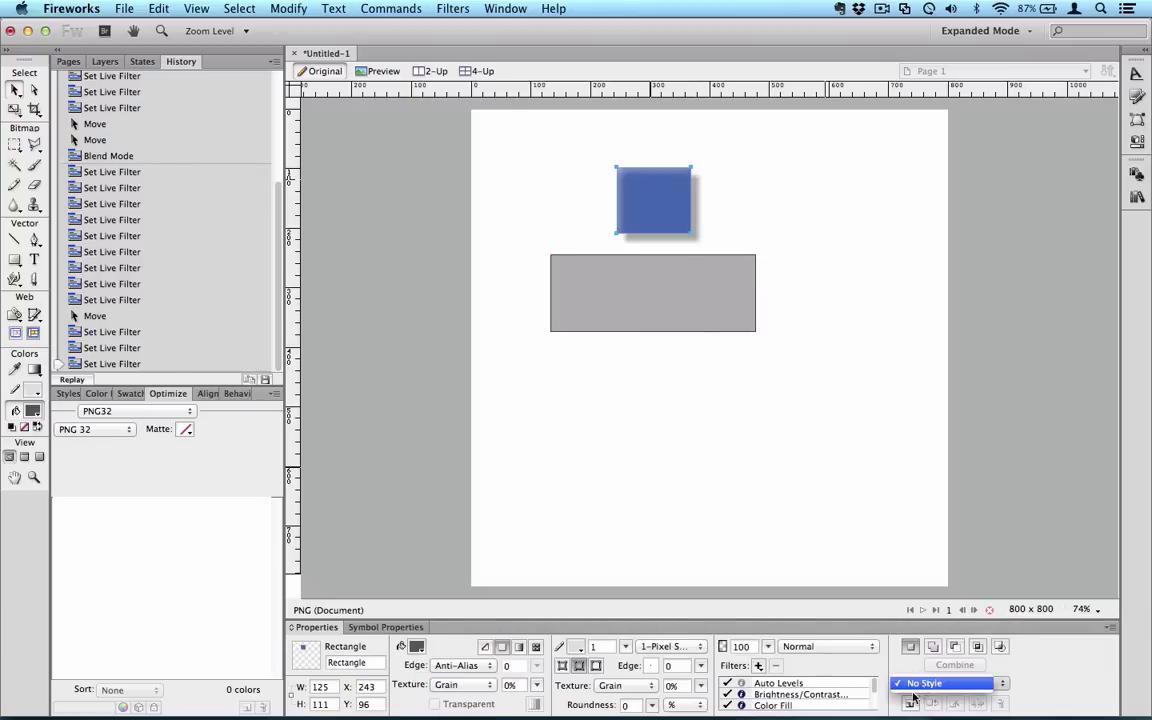
pyautogui.click(925, 684)
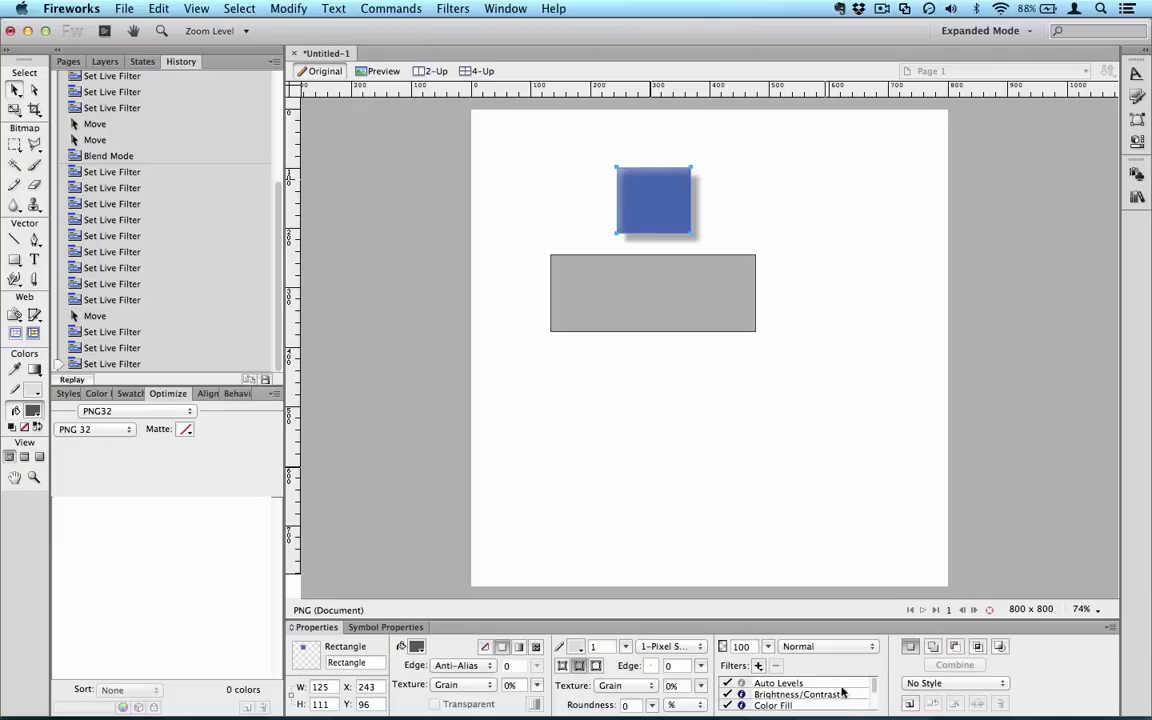
pyautogui.click(911, 705)
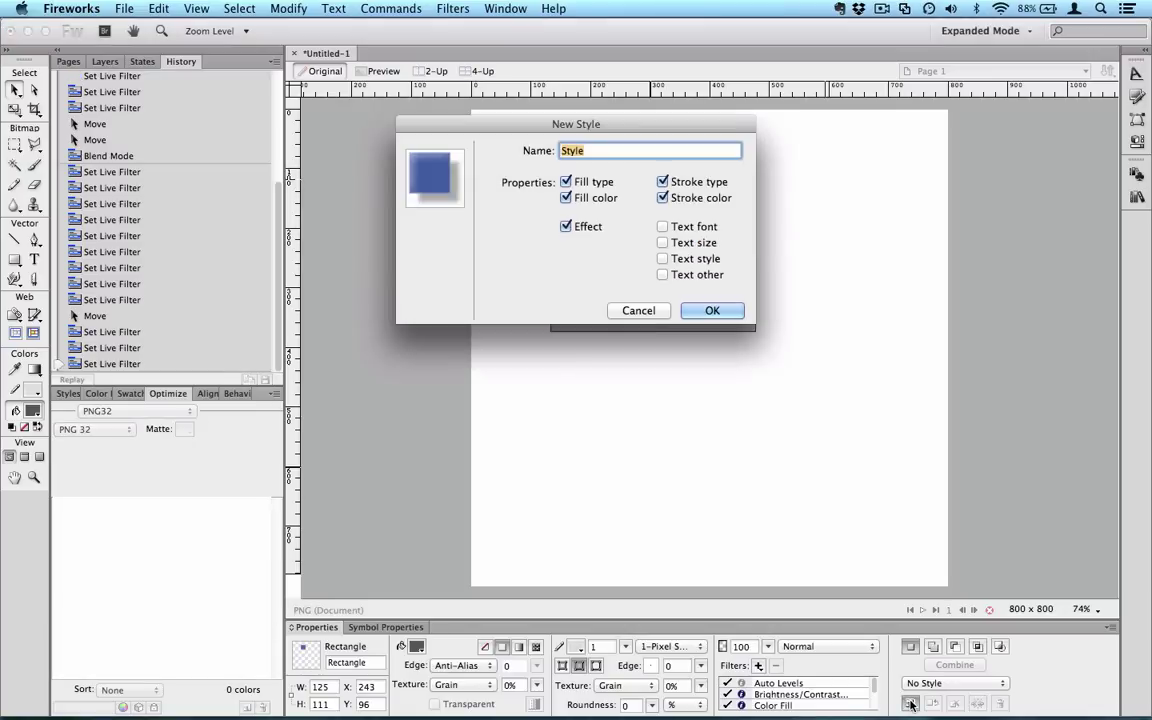
pyautogui.write('drop shadow 1')
# - Confirm the 'drop shadow 1' style and apply it to the grey bar, turning it tan
pyautogui.click(710, 311)
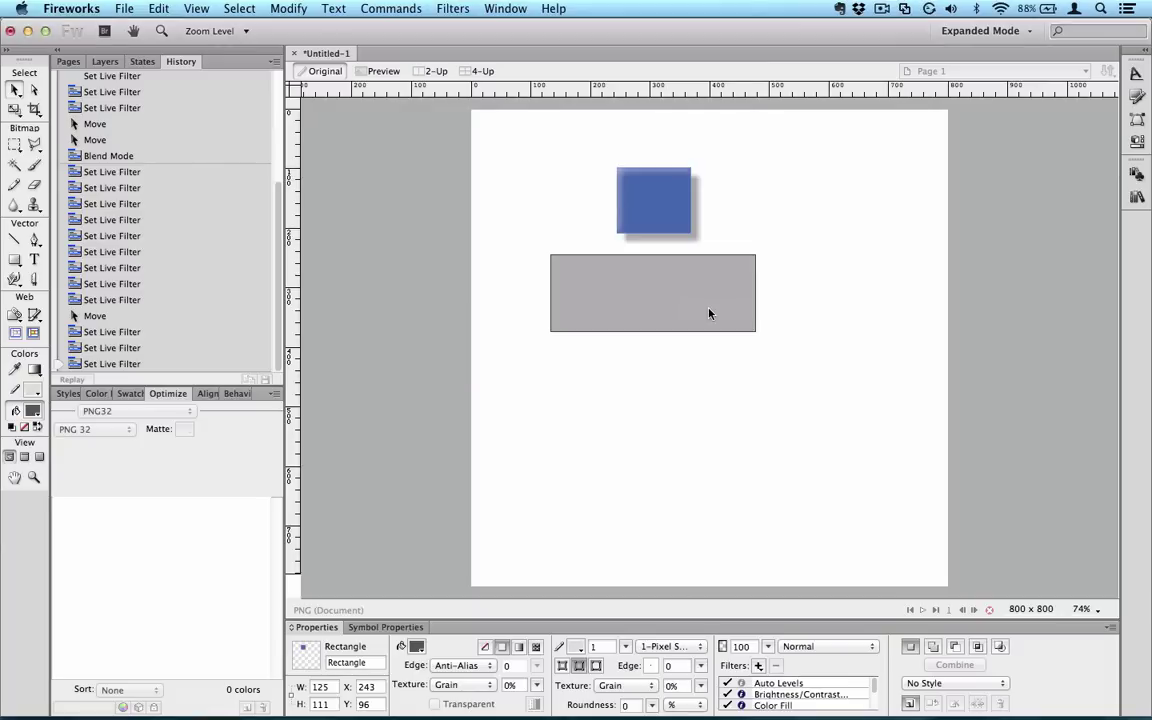
pyautogui.click(692, 463)
pyautogui.click(656, 310)
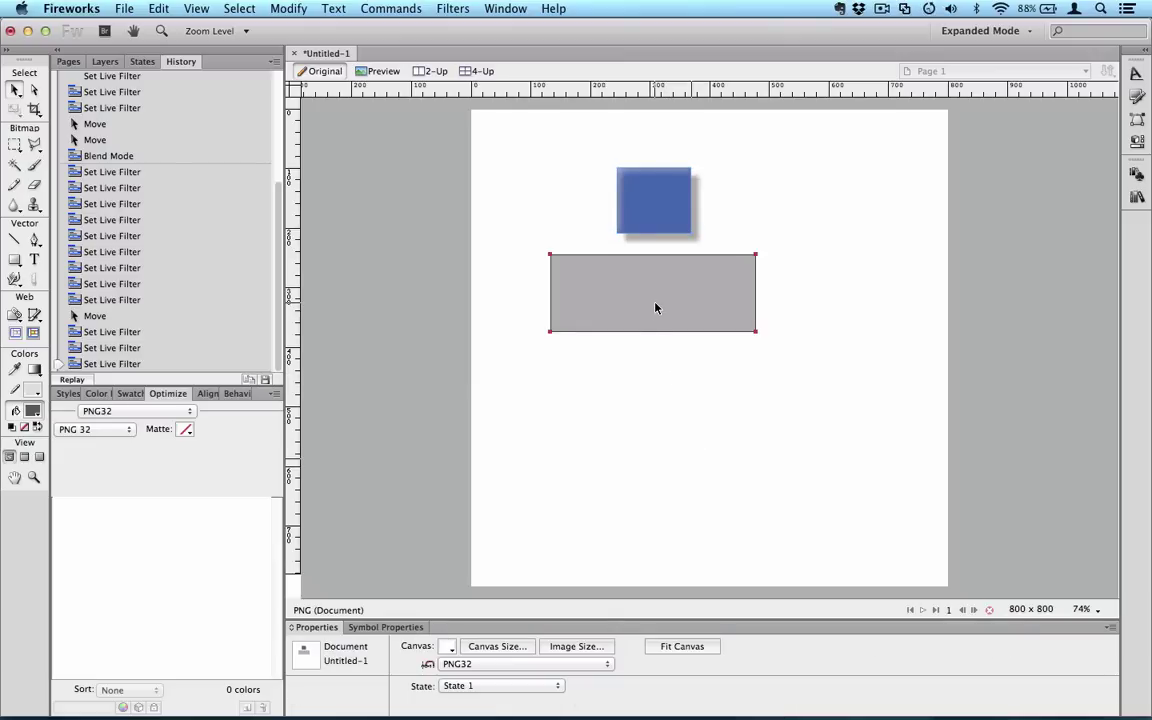
pyautogui.click(656, 308)
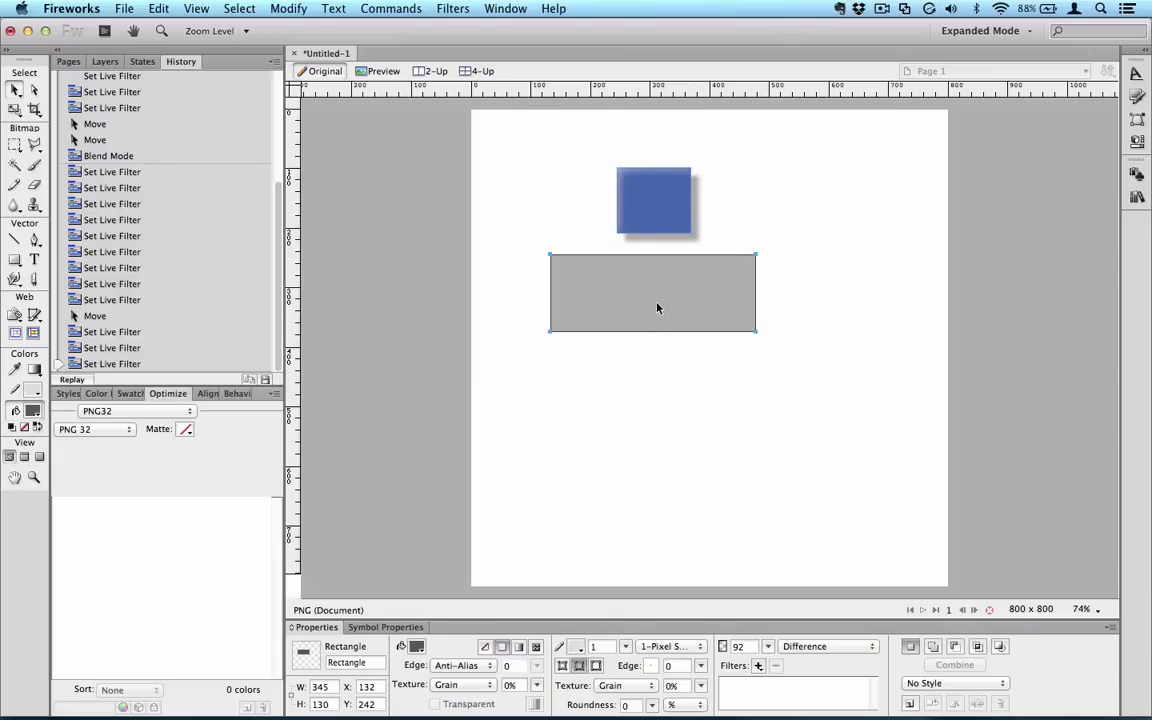
pyautogui.click(925, 683)
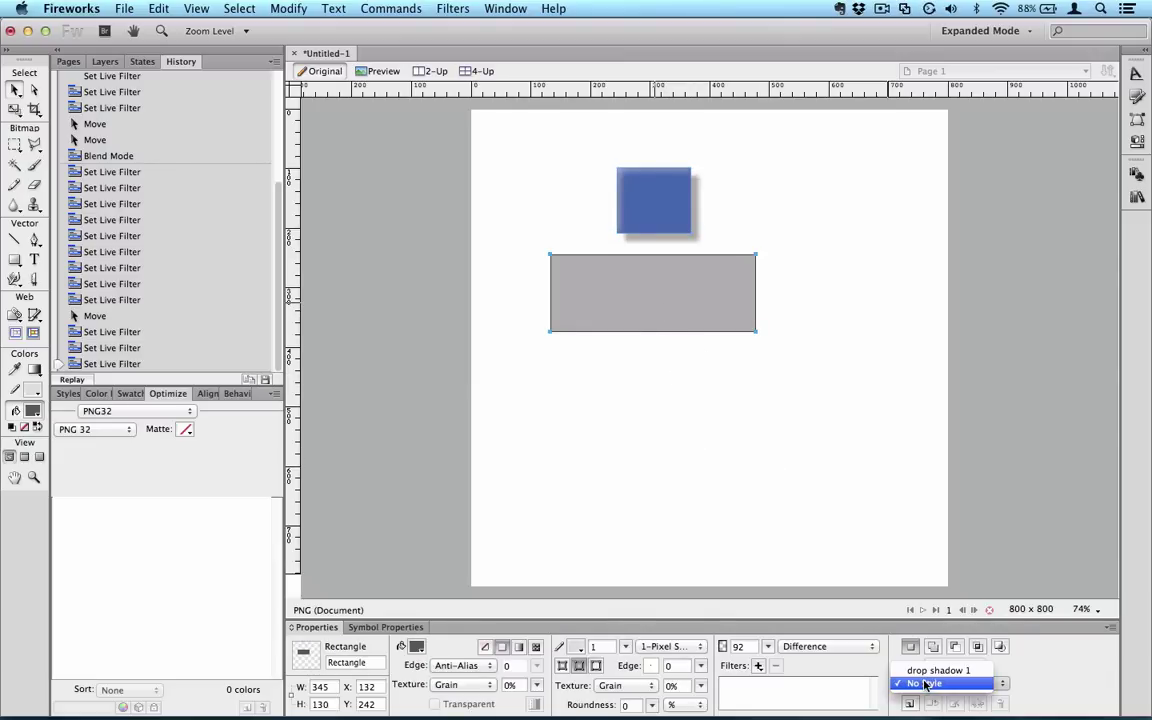
pyautogui.click(925, 668)
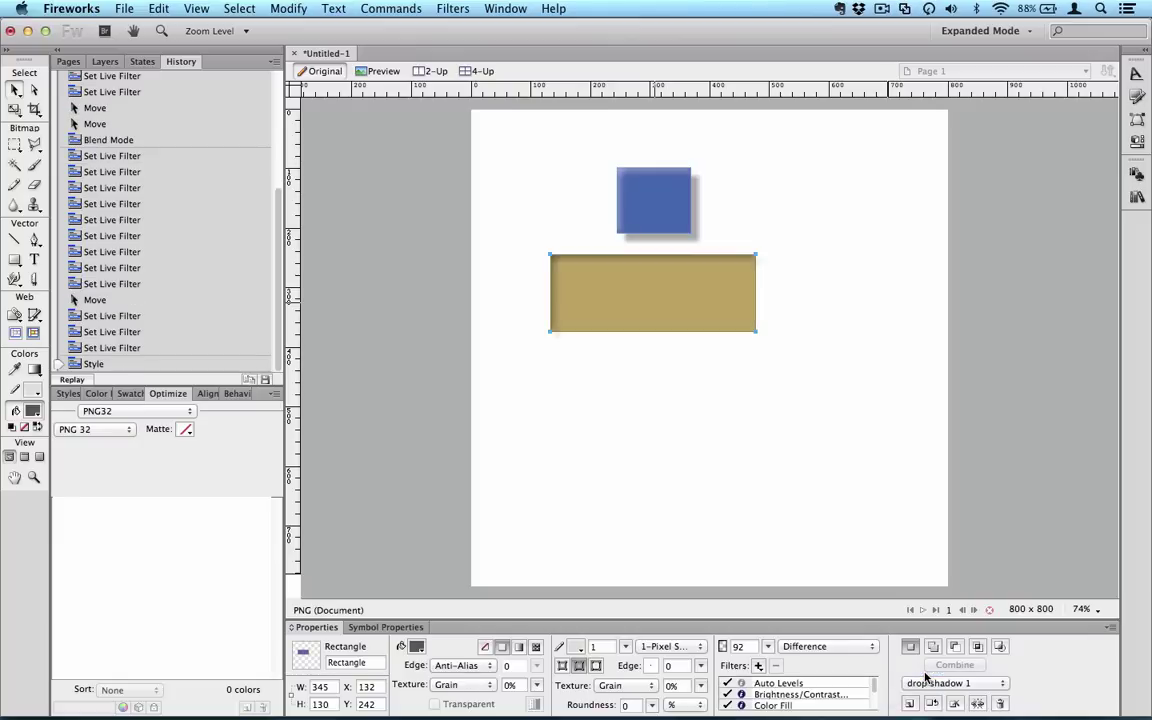
pyautogui.click(735, 483)
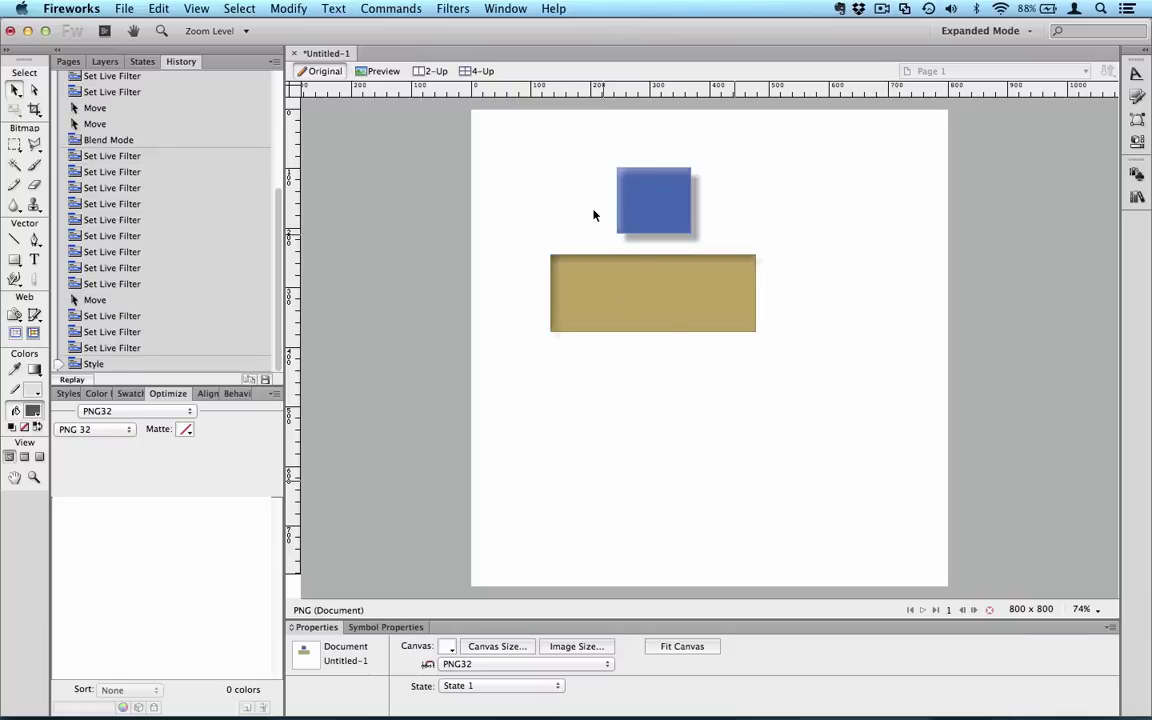
pyautogui.click(674, 330)
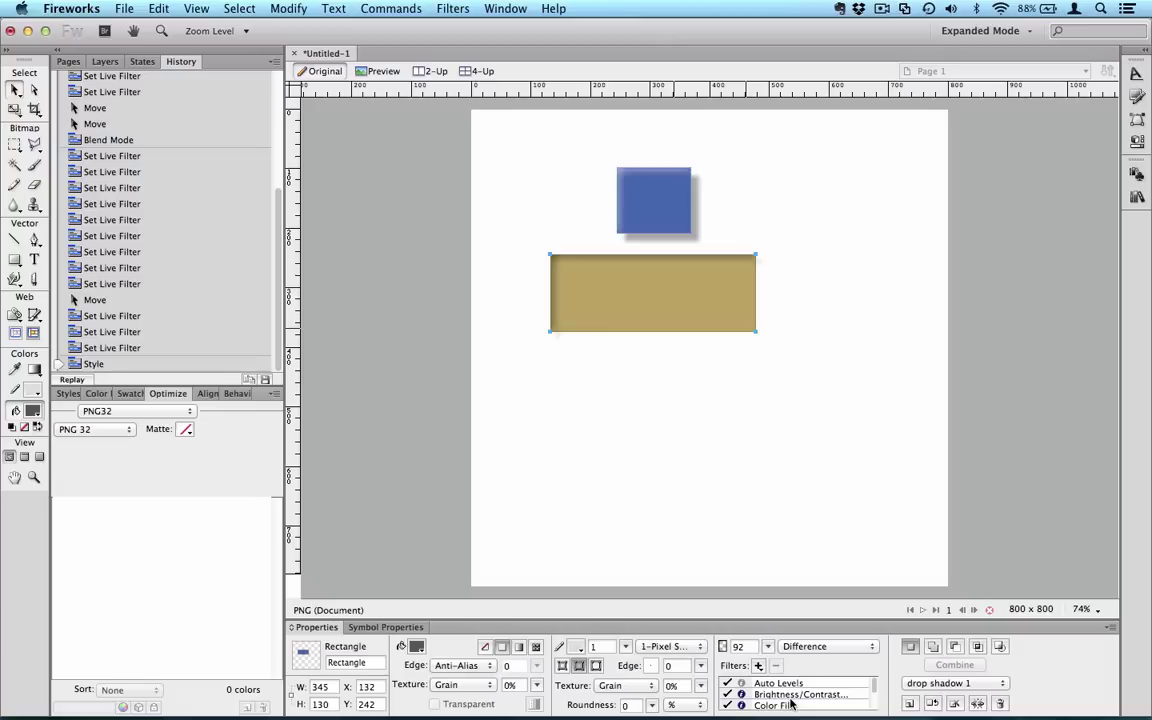
pyautogui.click(679, 402)
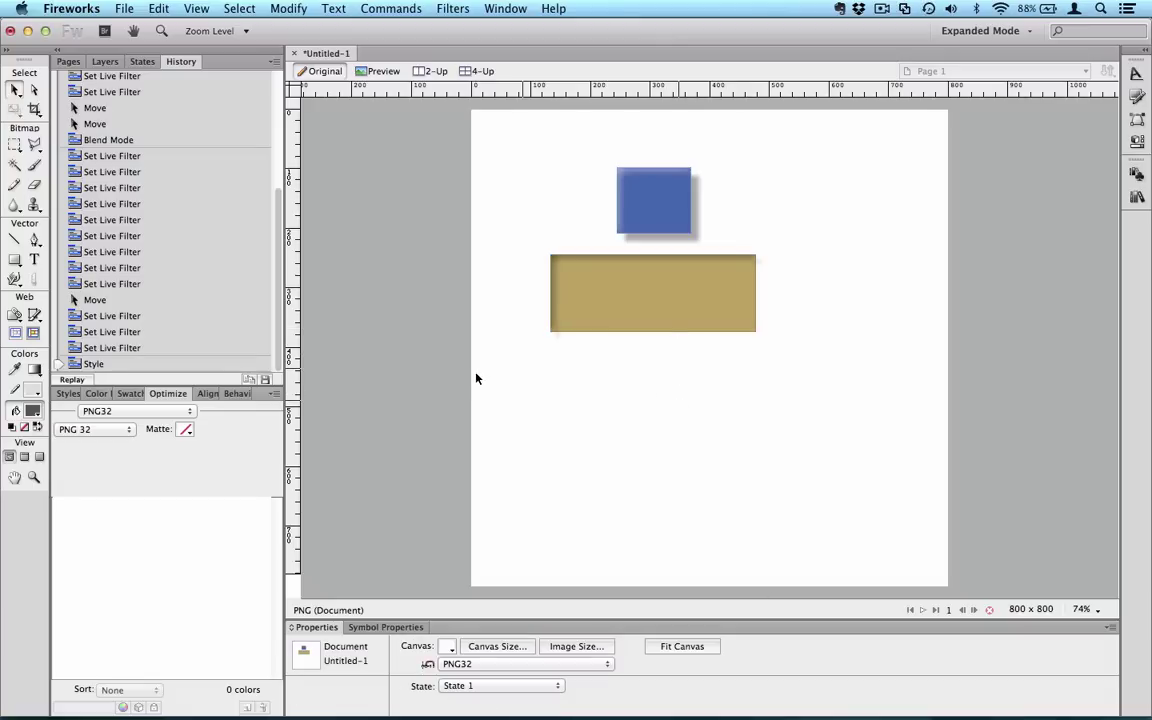
# - Draw a new rectangle below the tan bar and give it the 'drop shadow 1' style
pyautogui.click(14, 259)
pyautogui.moveTo(564, 365); pyautogui.dragTo(783, 485)
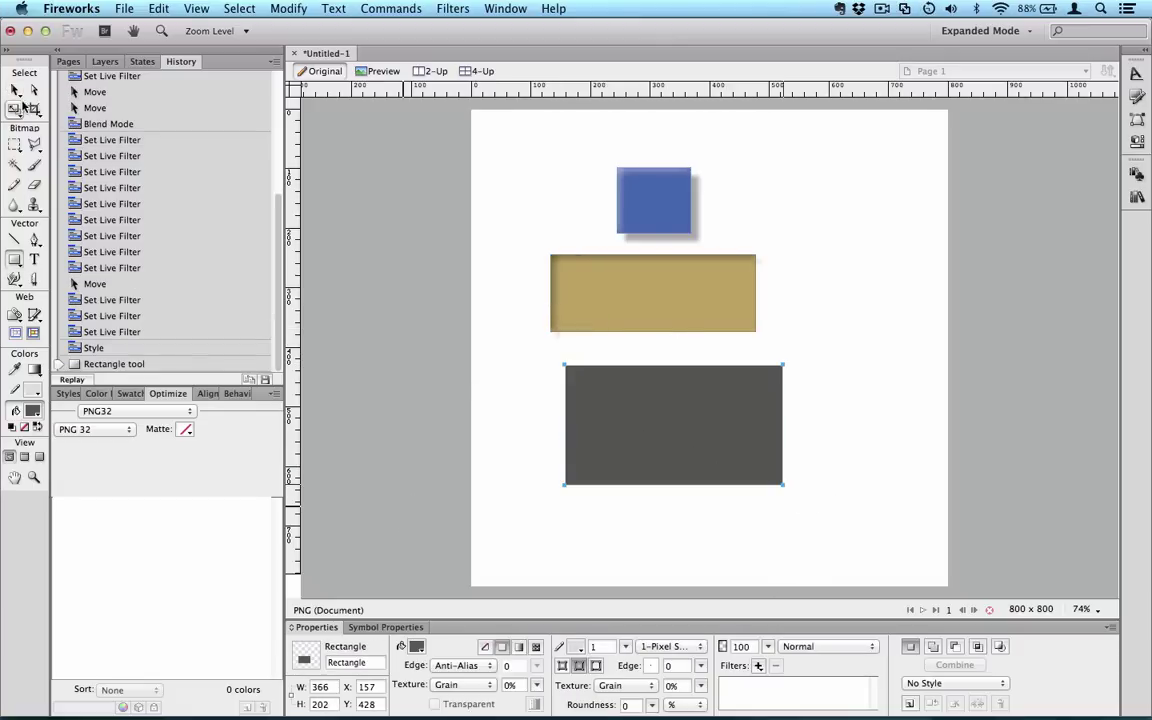
pyautogui.click(975, 684)
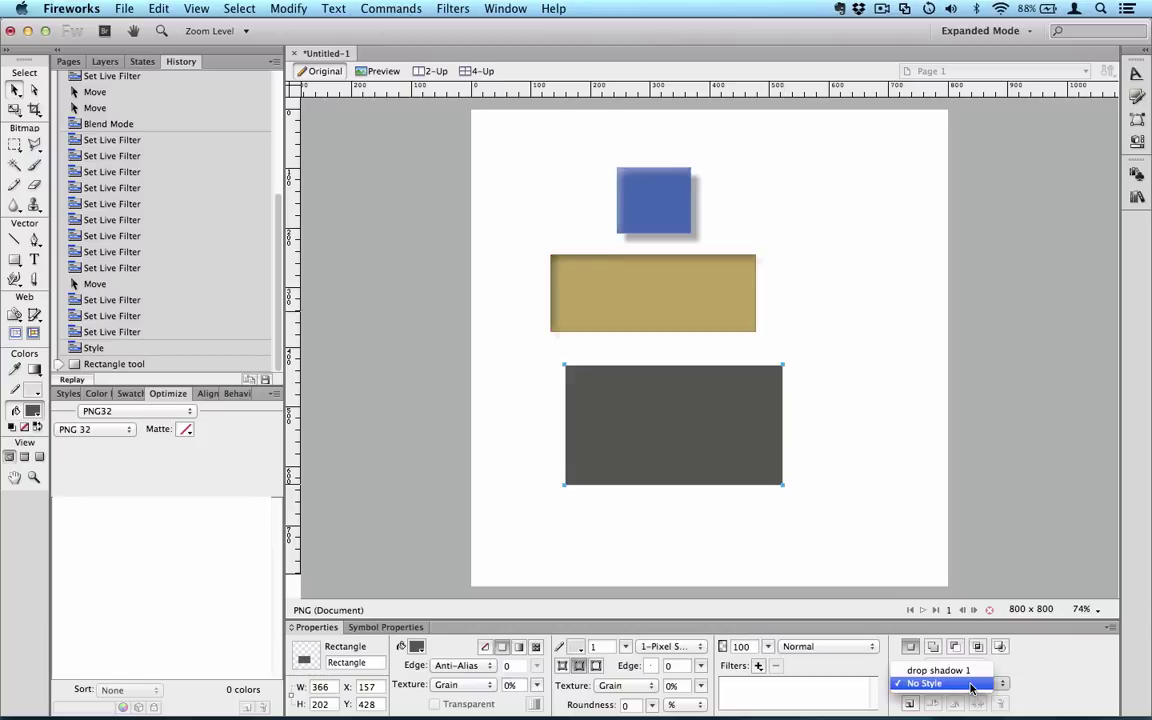
pyautogui.click(955, 671)
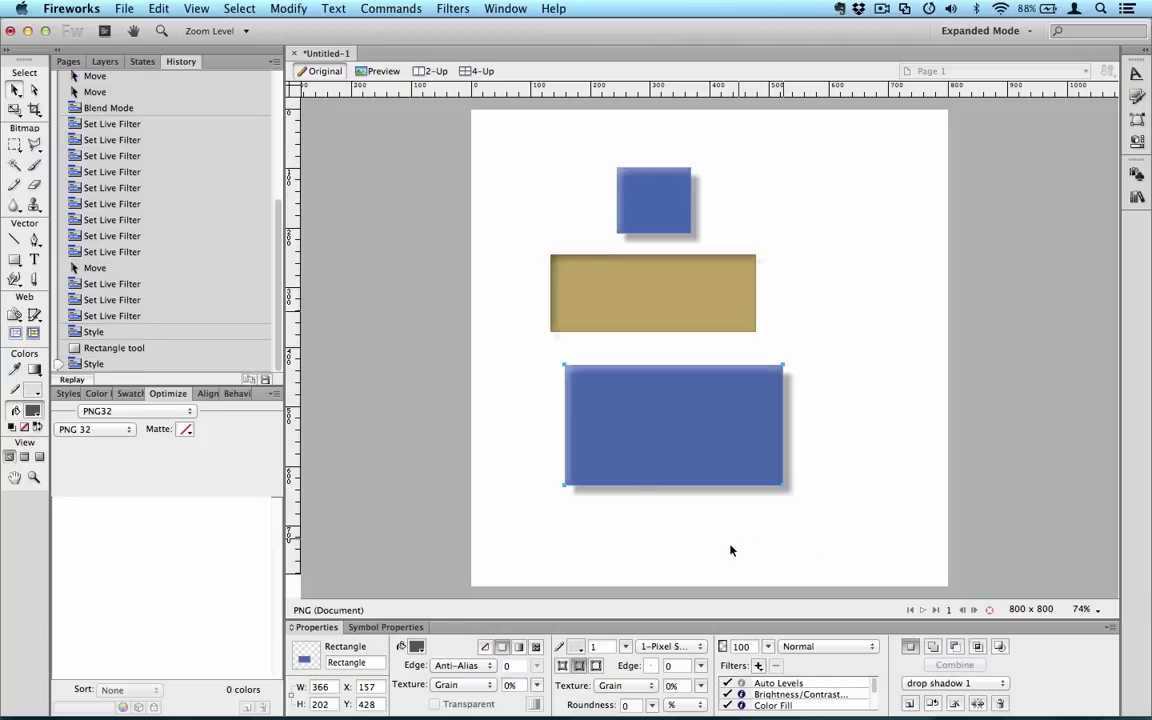
pyautogui.click(645, 310)
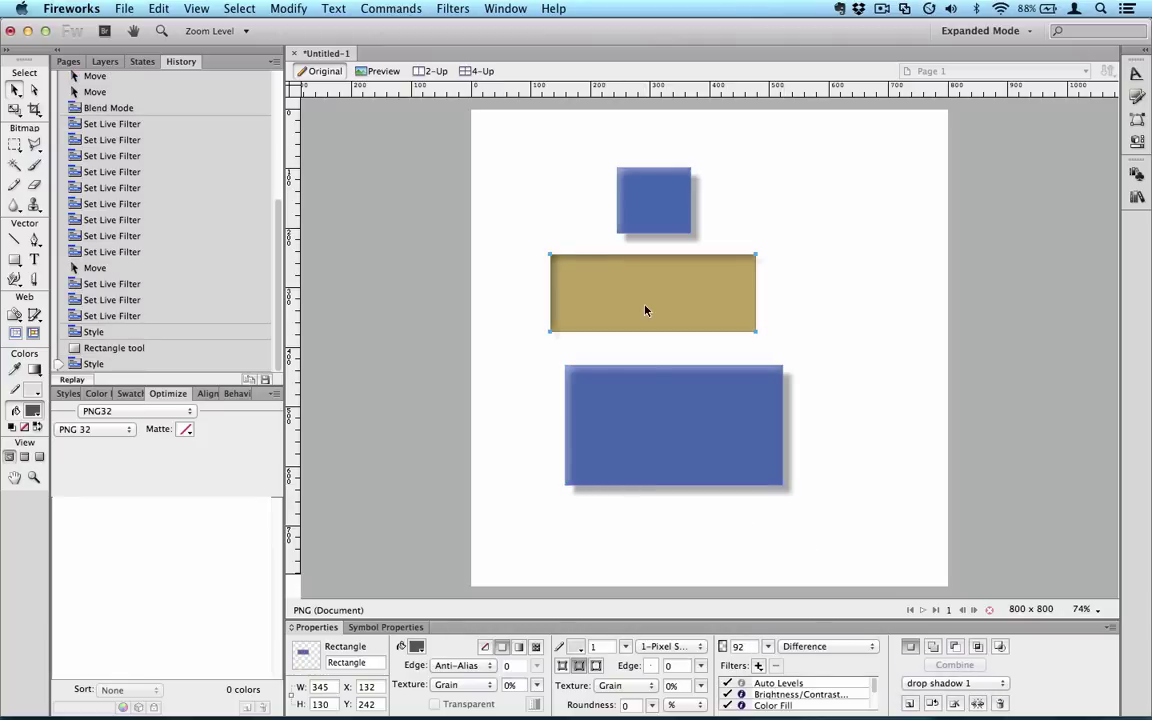
# - Switch the tan middle rectangle's blend mode to Normal, then back to Difference
pyautogui.click(820, 646)
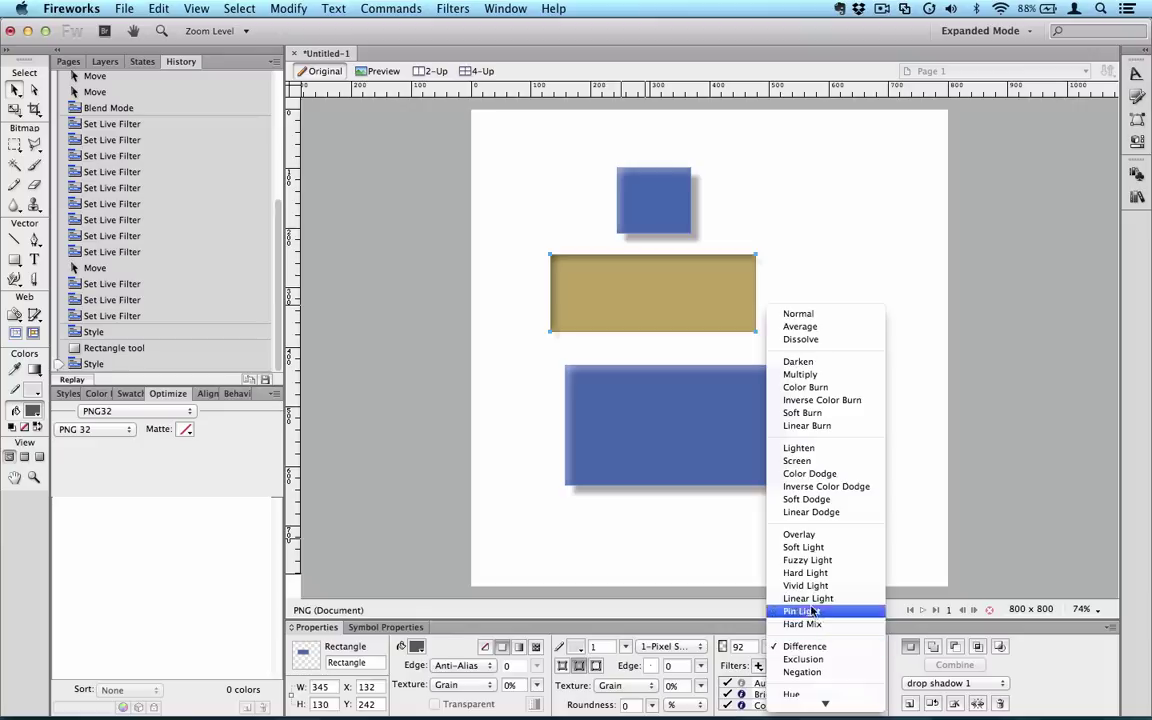
pyautogui.click(801, 316)
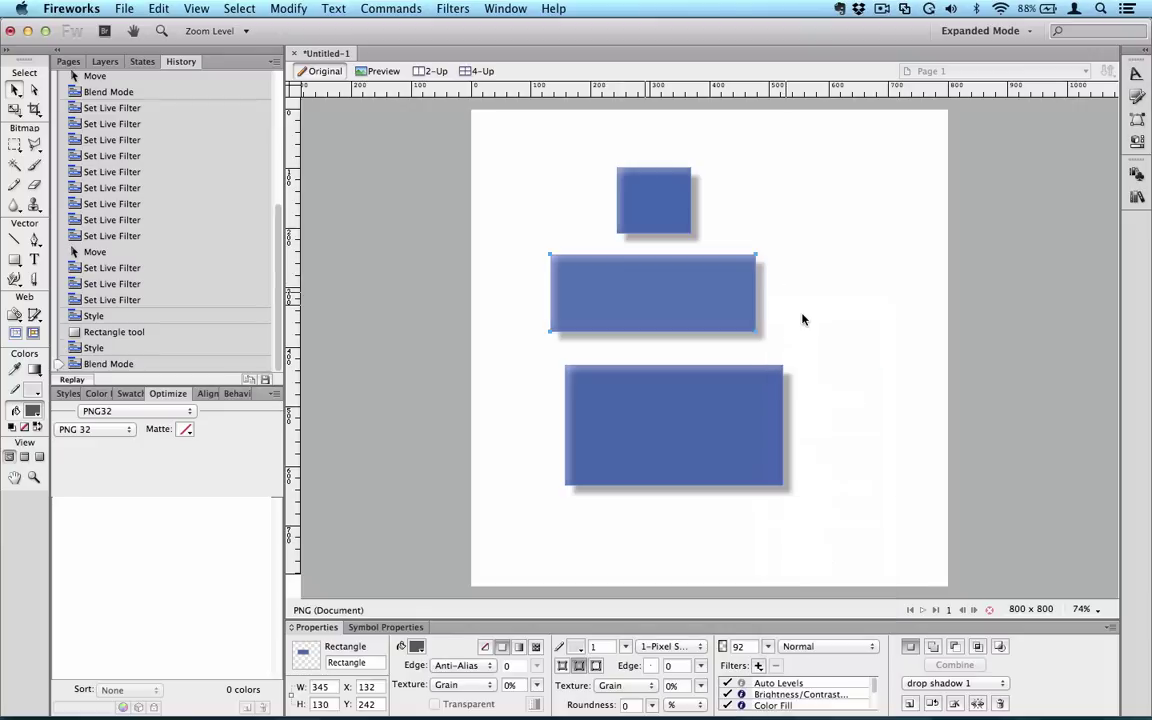
pyautogui.click(815, 645)
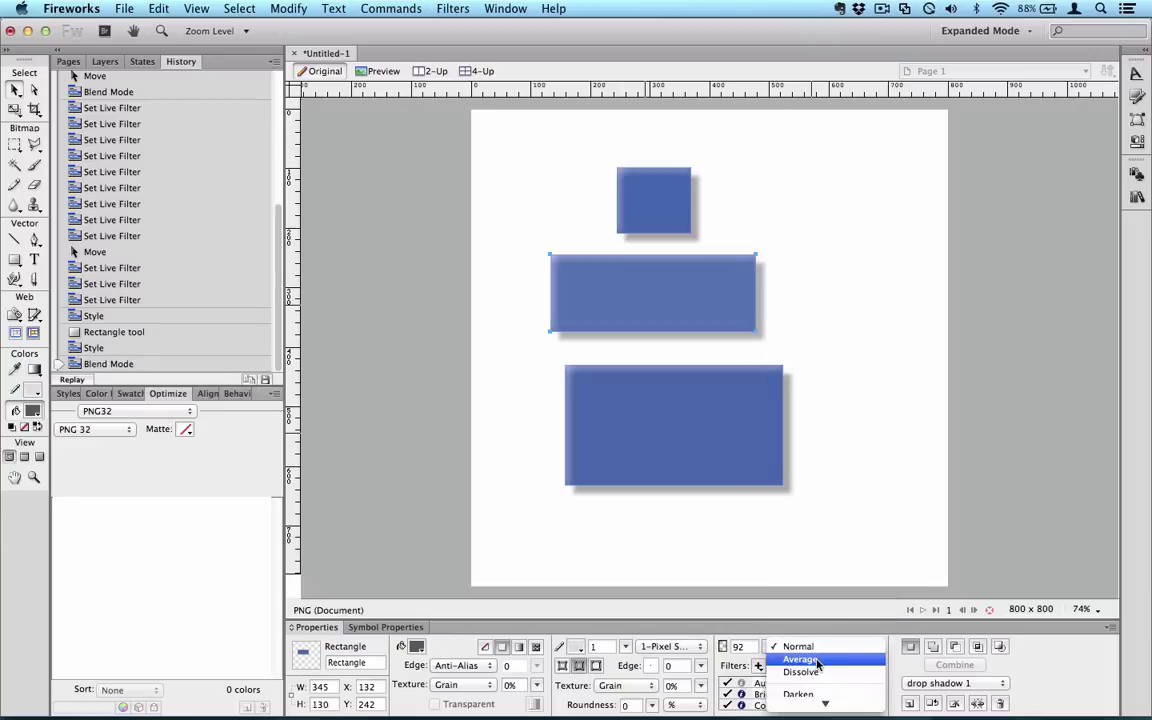
pyautogui.scroll(-3, 817, 665)
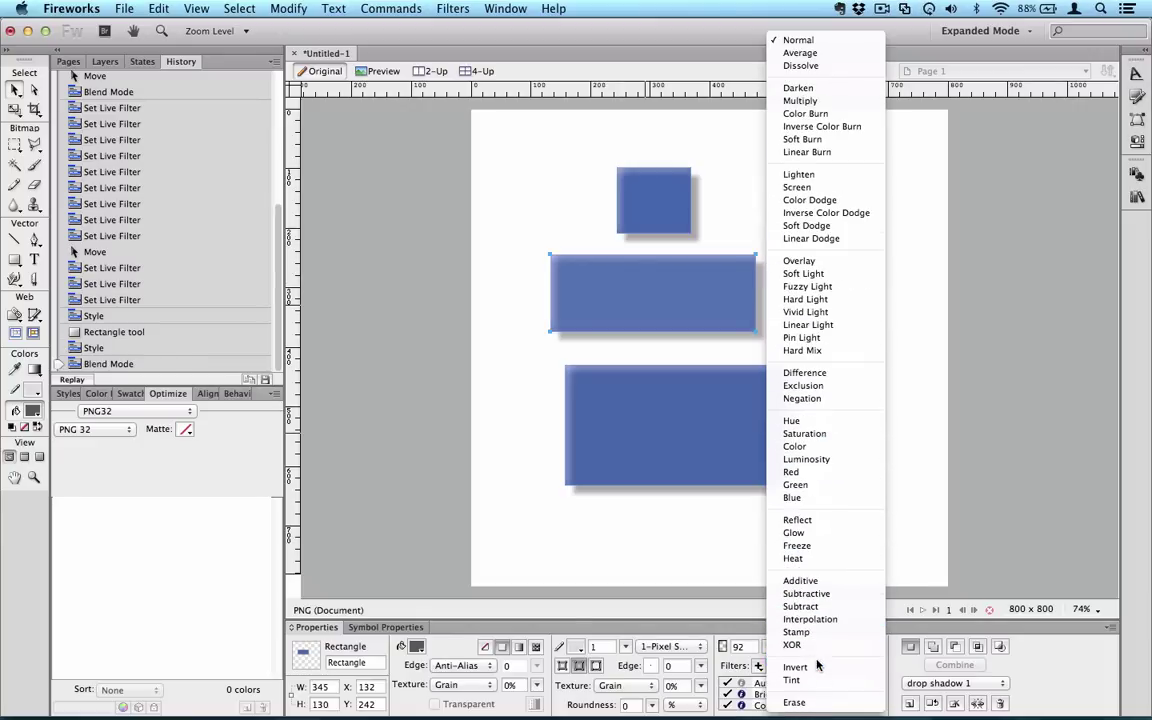
pyautogui.click(803, 373)
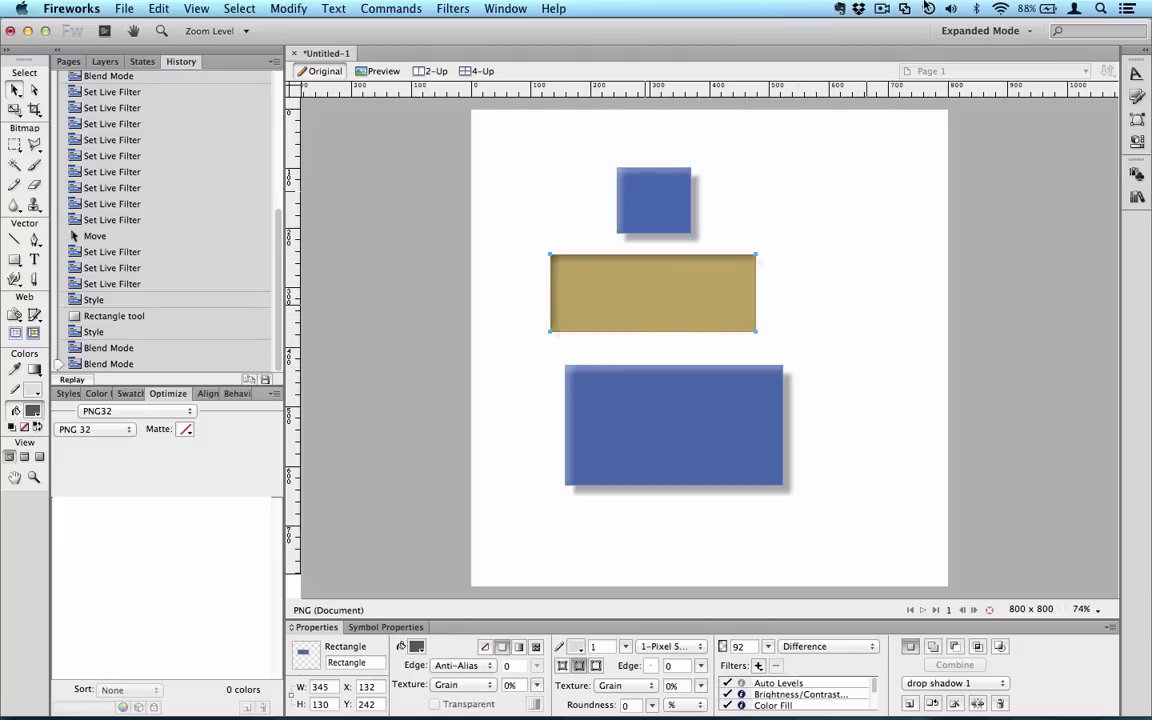
# - Delete the tan middle rectangle, then set the large rectangle's drop shadow to distance 7, 15% opacity
pyautogui.press('Delete')
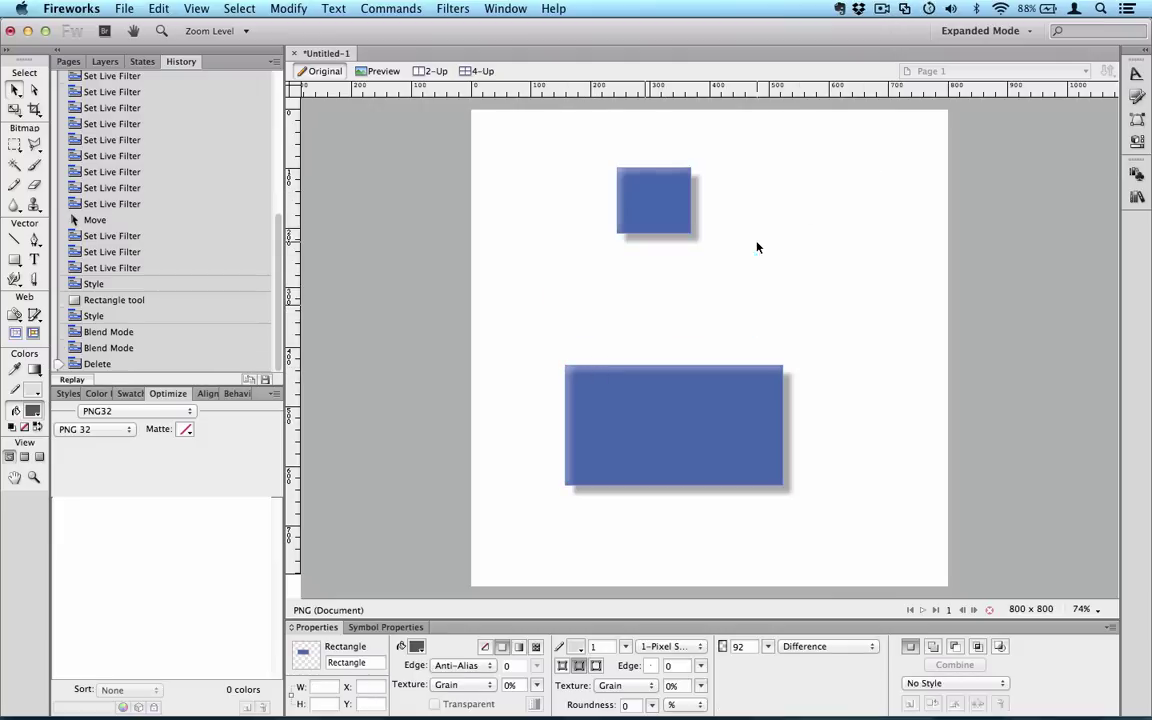
pyautogui.click(753, 457)
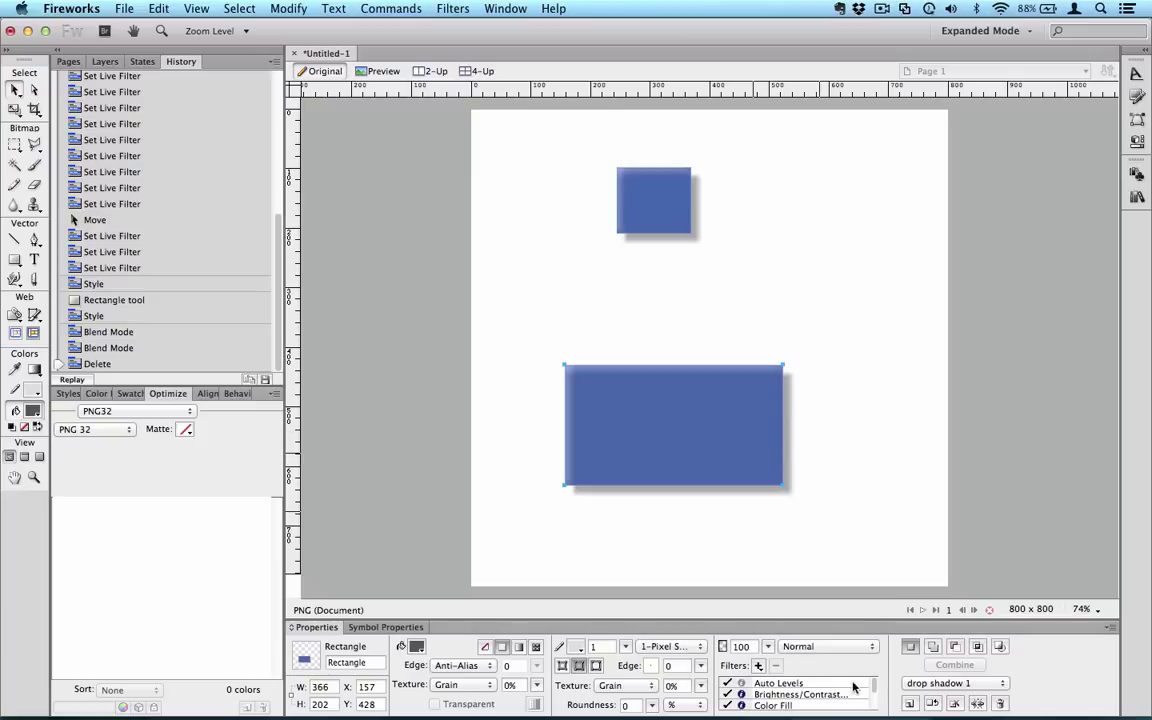
pyautogui.scroll(-2, 875, 690)
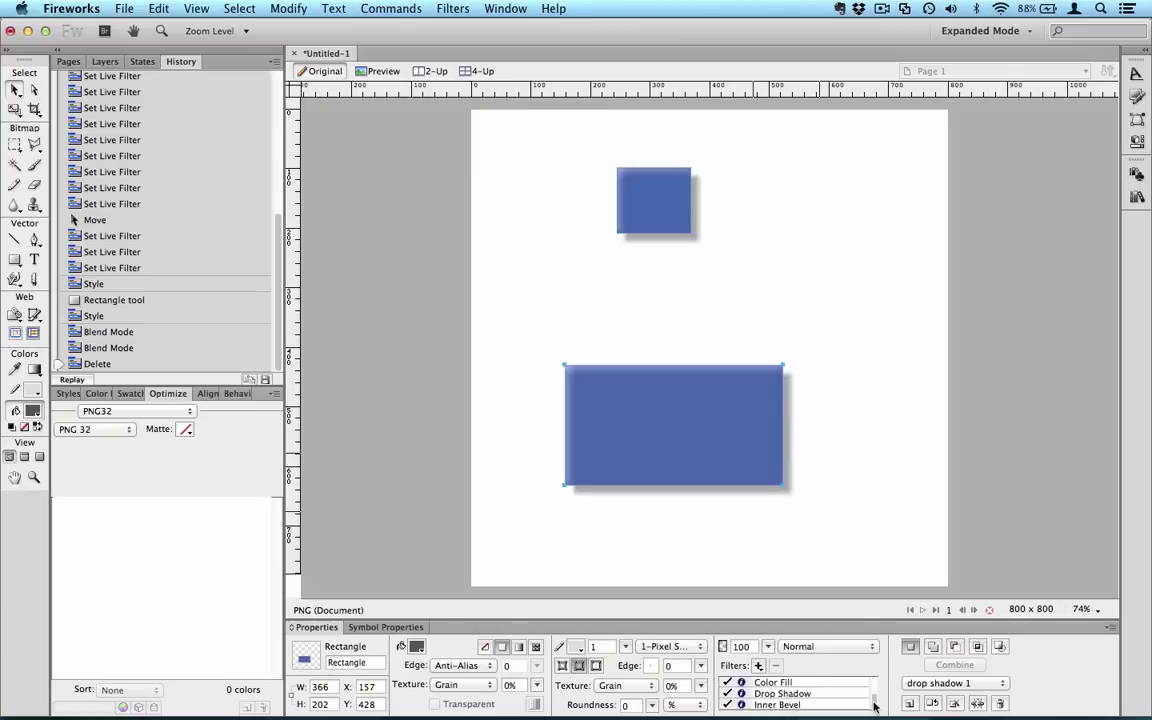
pyautogui.doubleClick(770, 697)
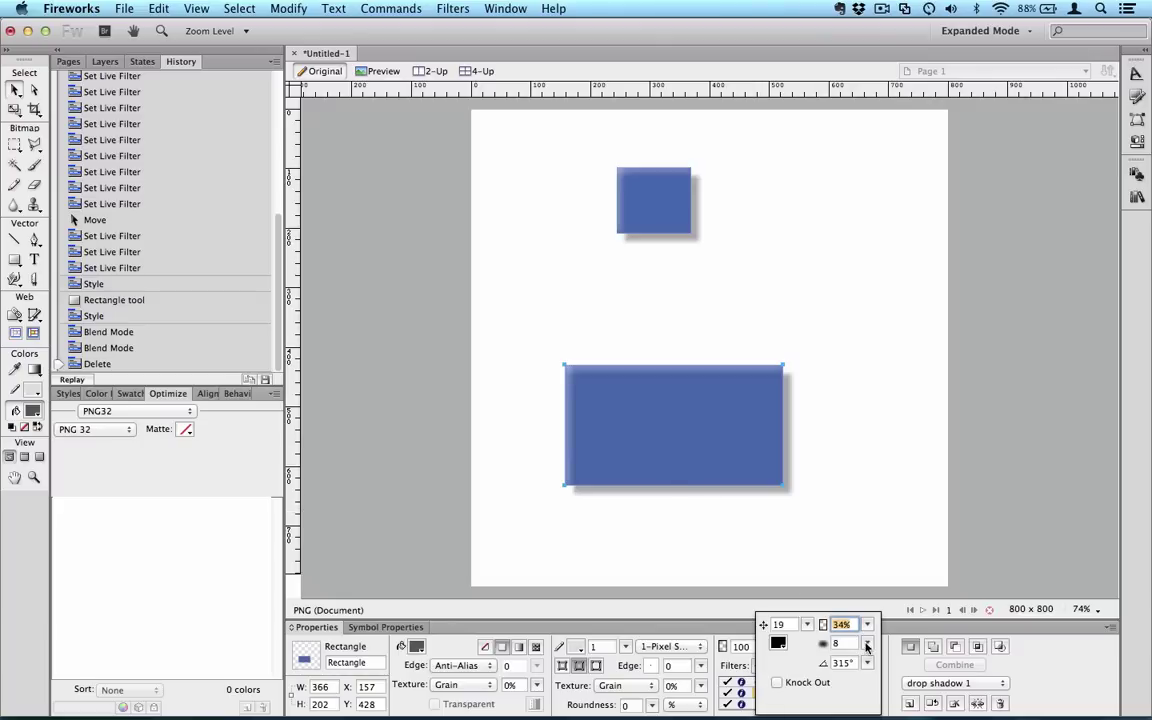
pyautogui.moveTo(807, 624); pyautogui.dragTo(867, 645)
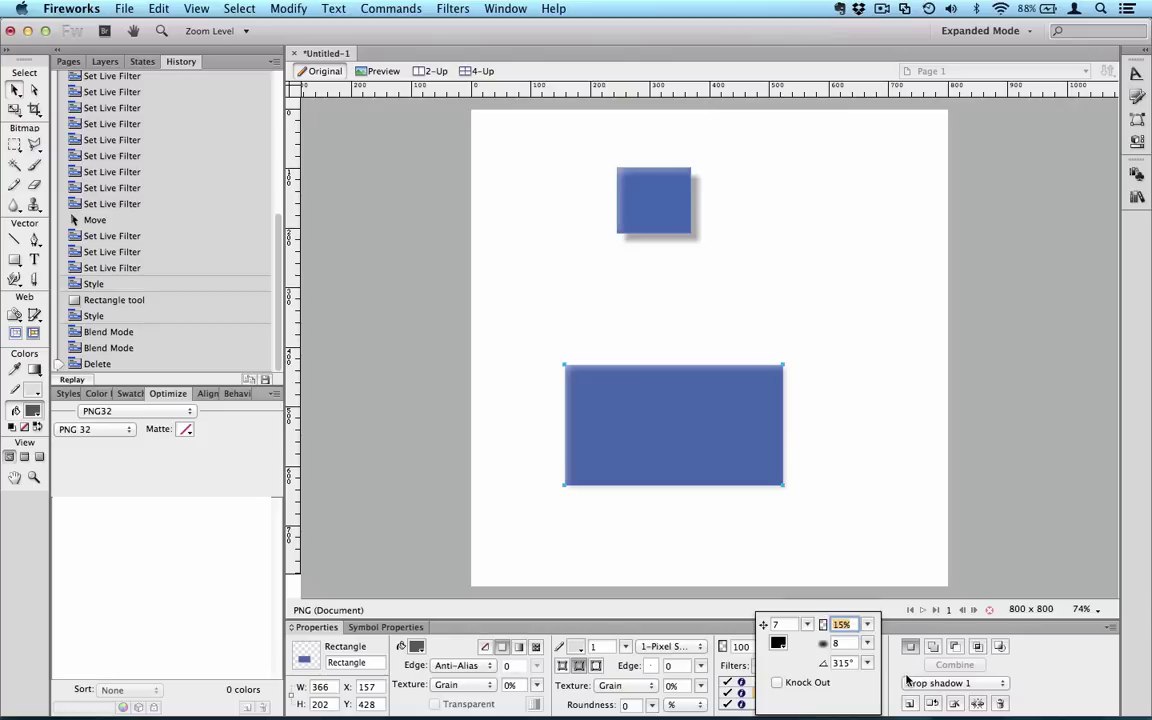
pyautogui.click(818, 613)
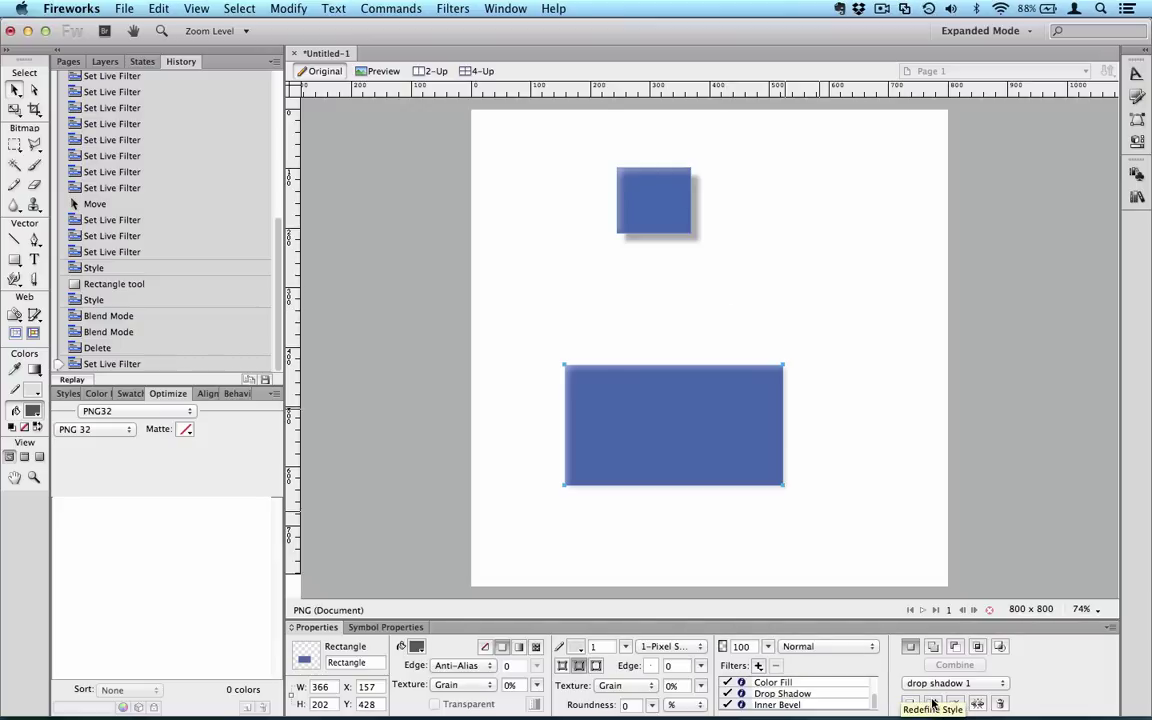
# - Redefine the 'drop shadow 1' style from the large rectangle's fainter drop shadow
pyautogui.click(932, 703)
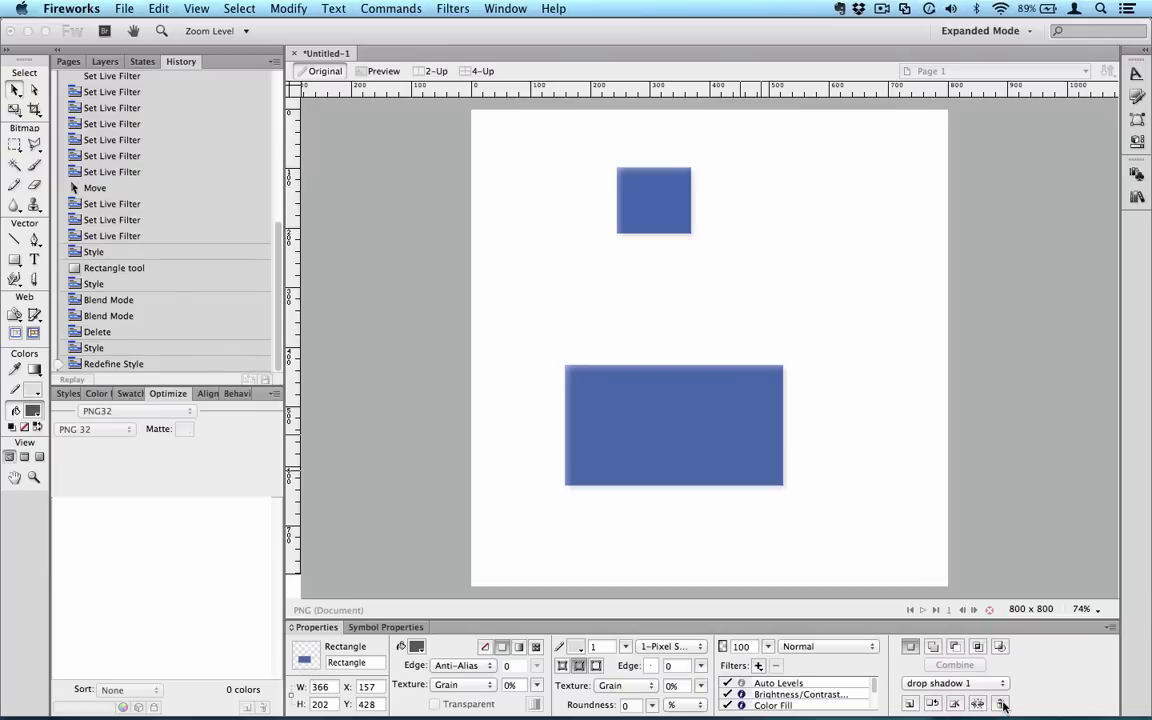
pyautogui.click(738, 427)
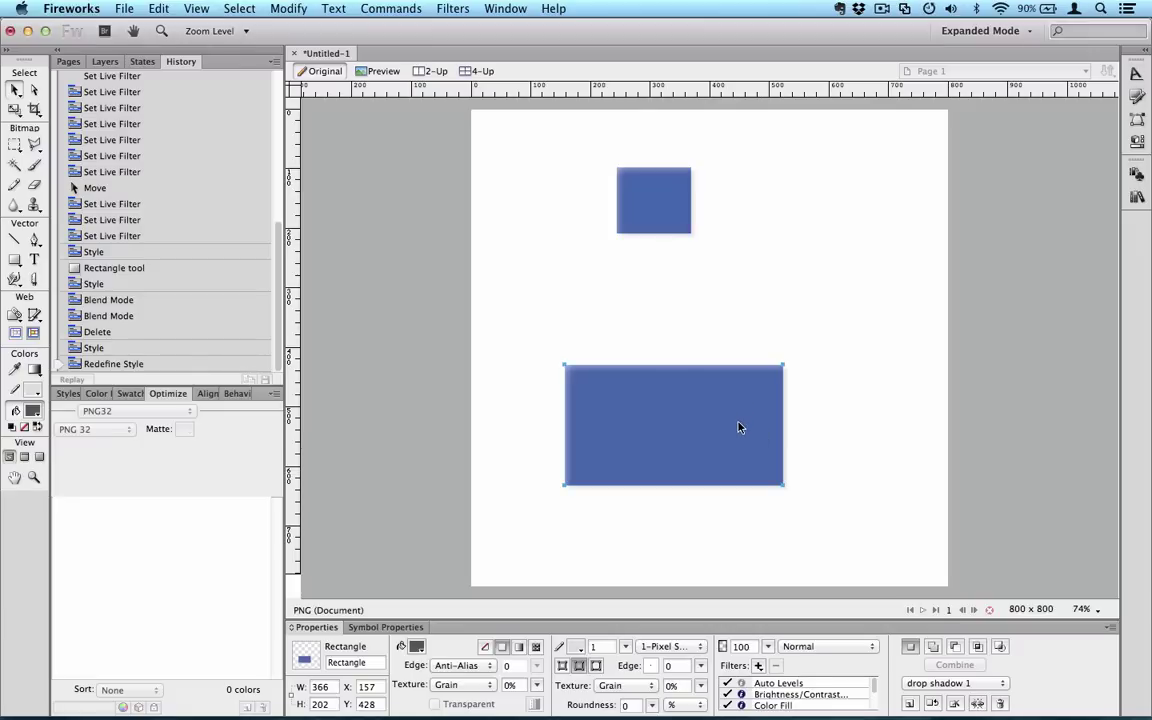
# - Break the large rectangle's link to 'drop shadow 1' and move it up and to the right
pyautogui.click(978, 705)
pyautogui.click(757, 575)
pyautogui.click(642, 404)
pyautogui.moveTo(648, 404); pyautogui.dragTo(705, 371)
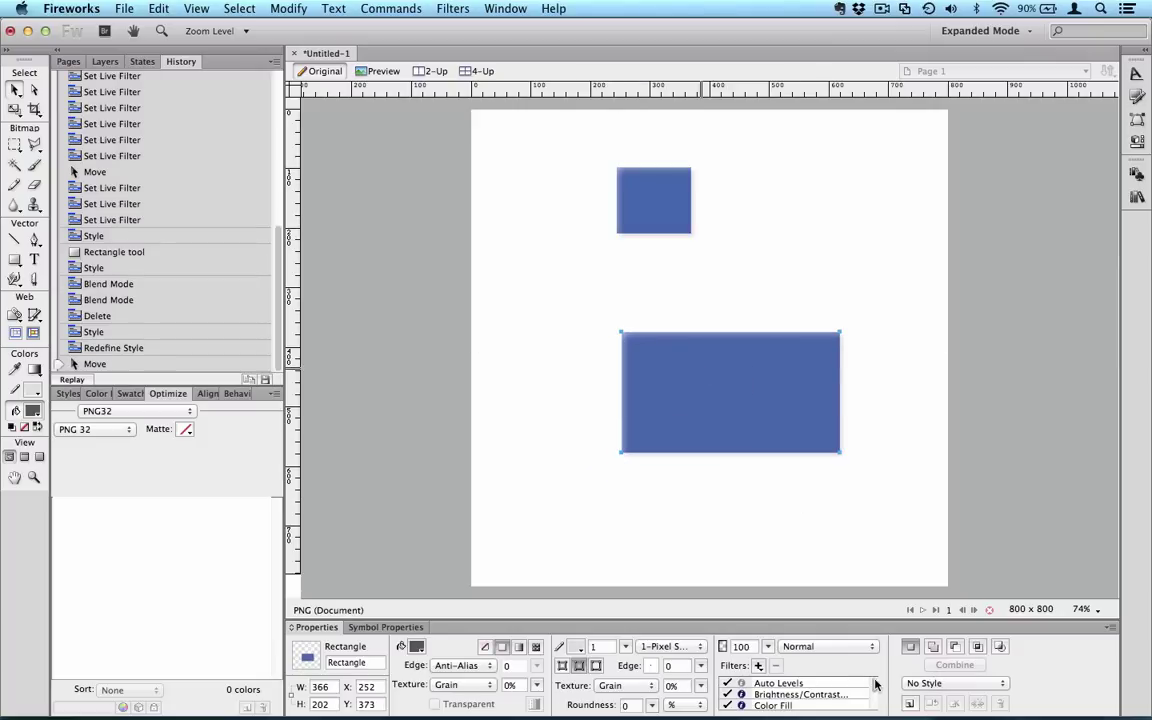
# - Turn off the small rectangle's Brightness/Contrast filter and redefine the shared style with that change
pyautogui.click(661, 193)
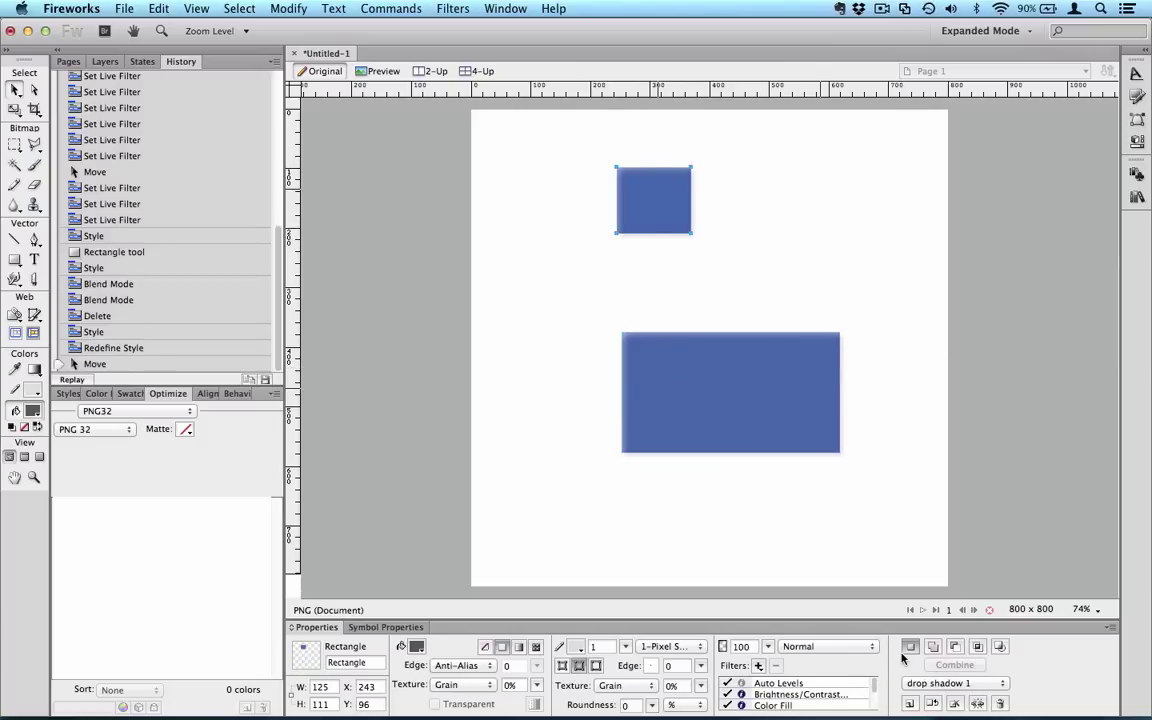
pyautogui.click(727, 694)
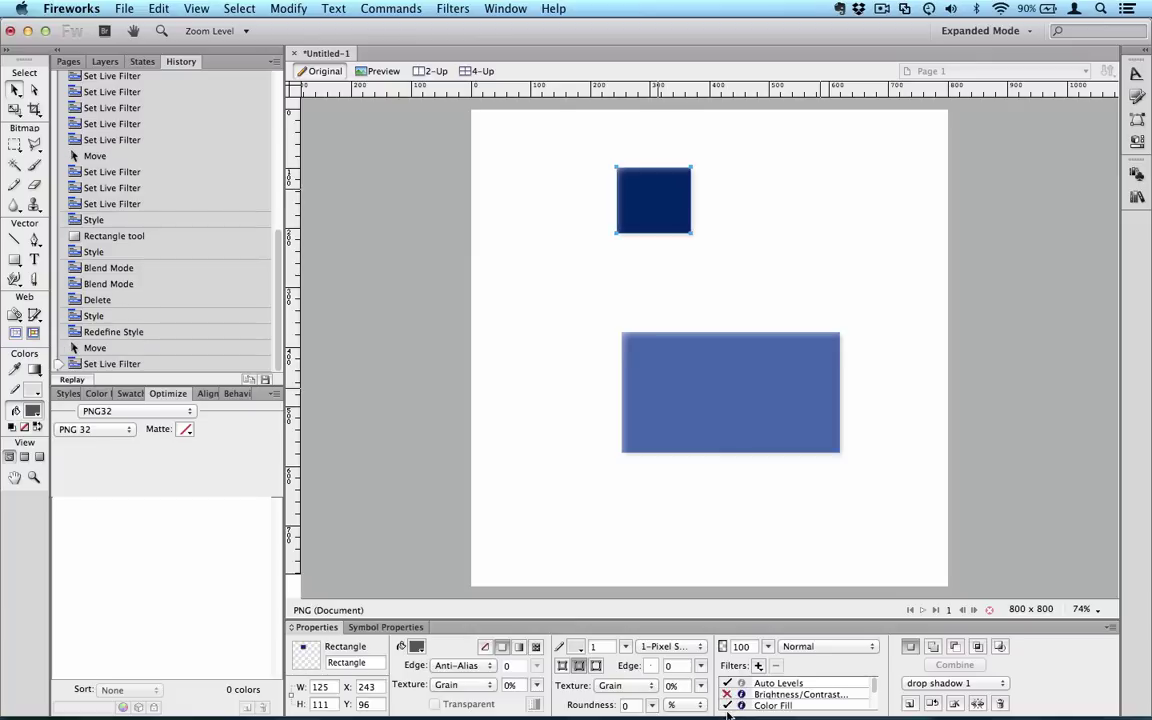
pyautogui.click(932, 703)
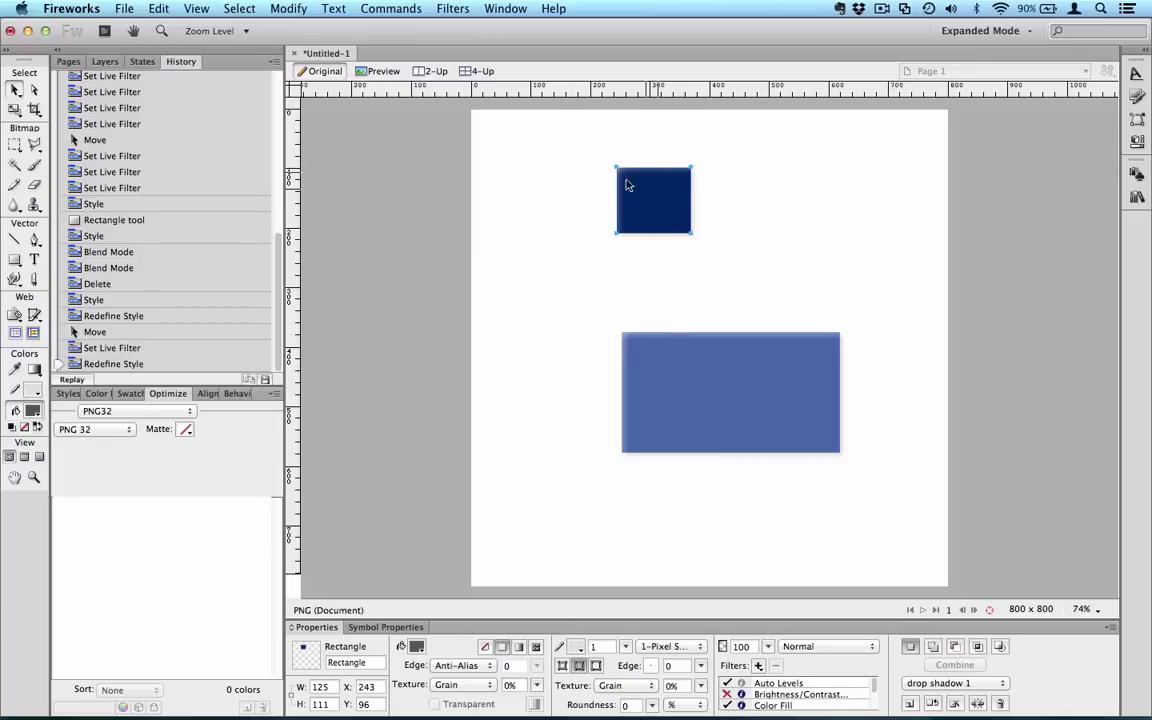
pyautogui.click(789, 376)
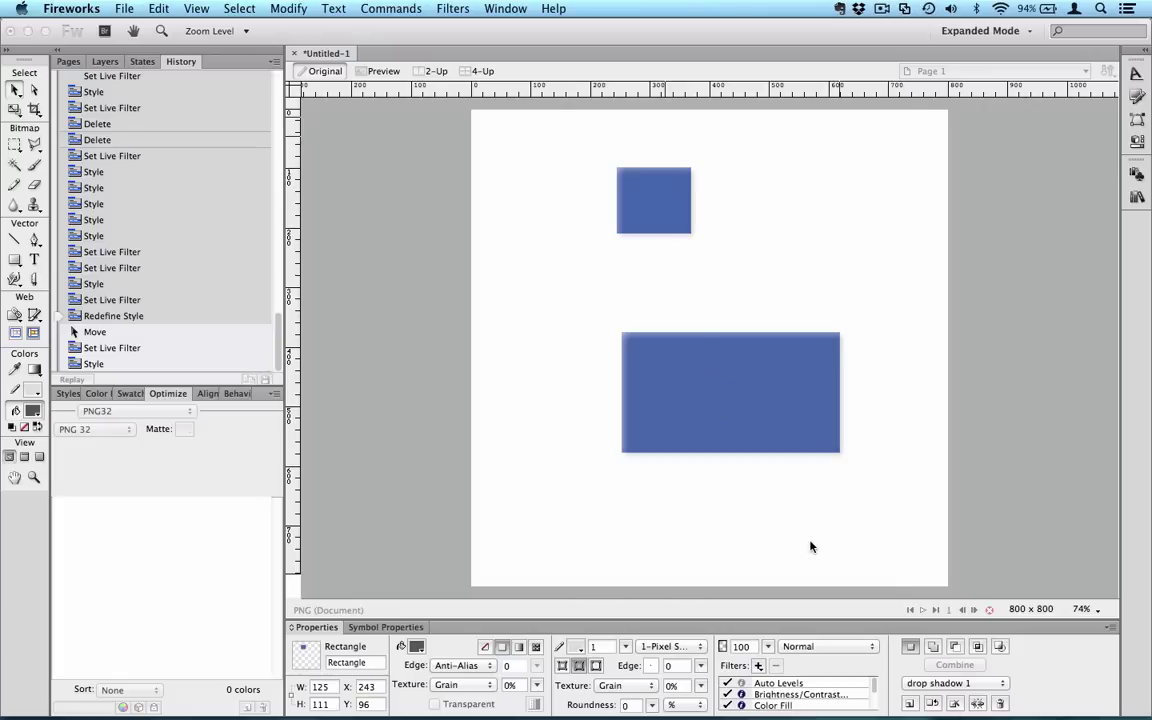
# - Duplicate the small blue rectangle to its right and turn off the copy's Color Fill filter
pyautogui.click(666, 216)
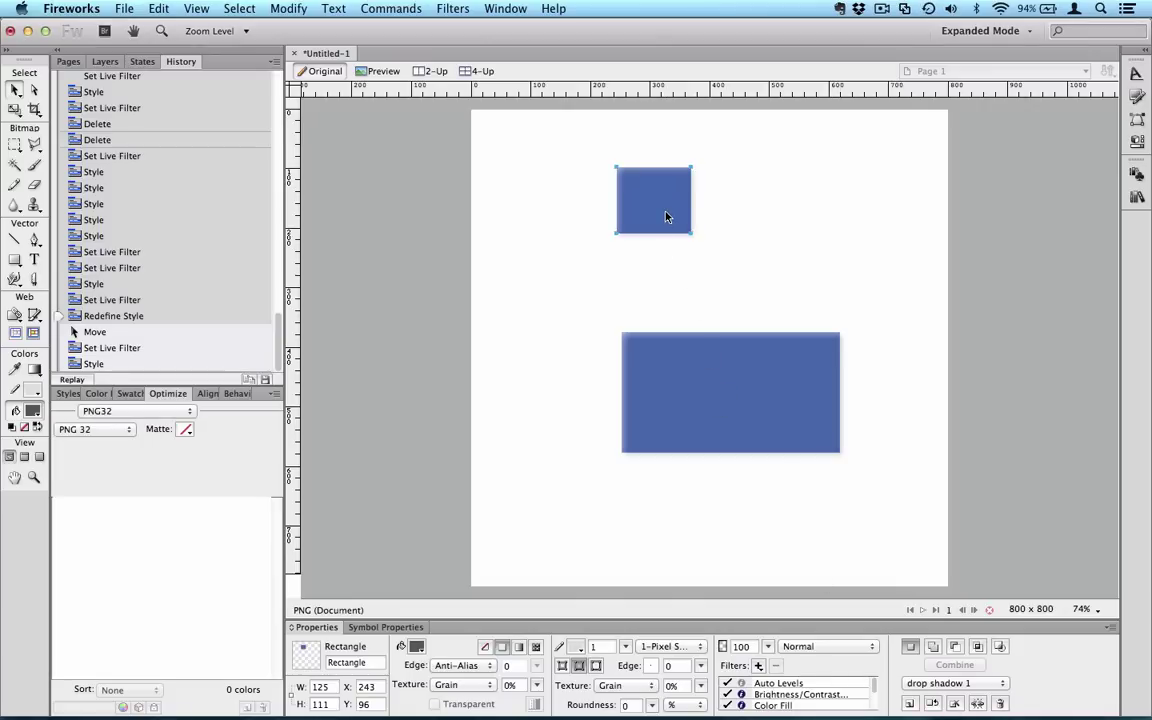
pyautogui.press('super+c')
pyautogui.press('super+v')
pyautogui.moveTo(666, 216); pyautogui.dragTo(791, 216)
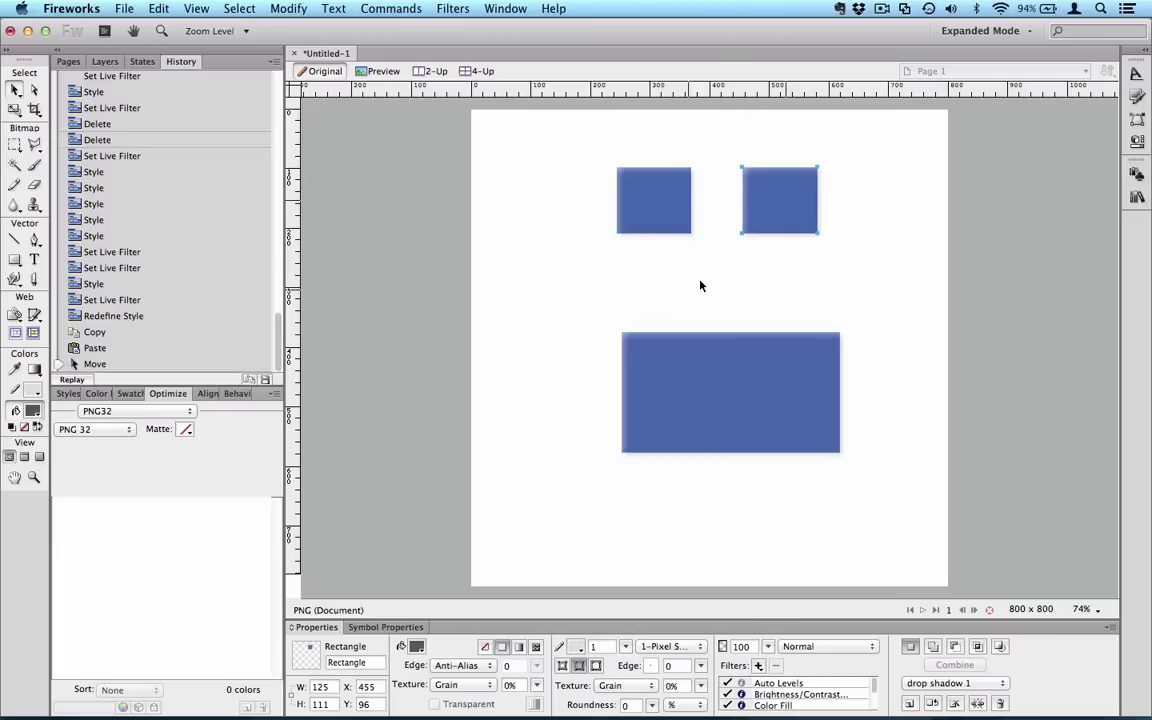
pyautogui.click(727, 705)
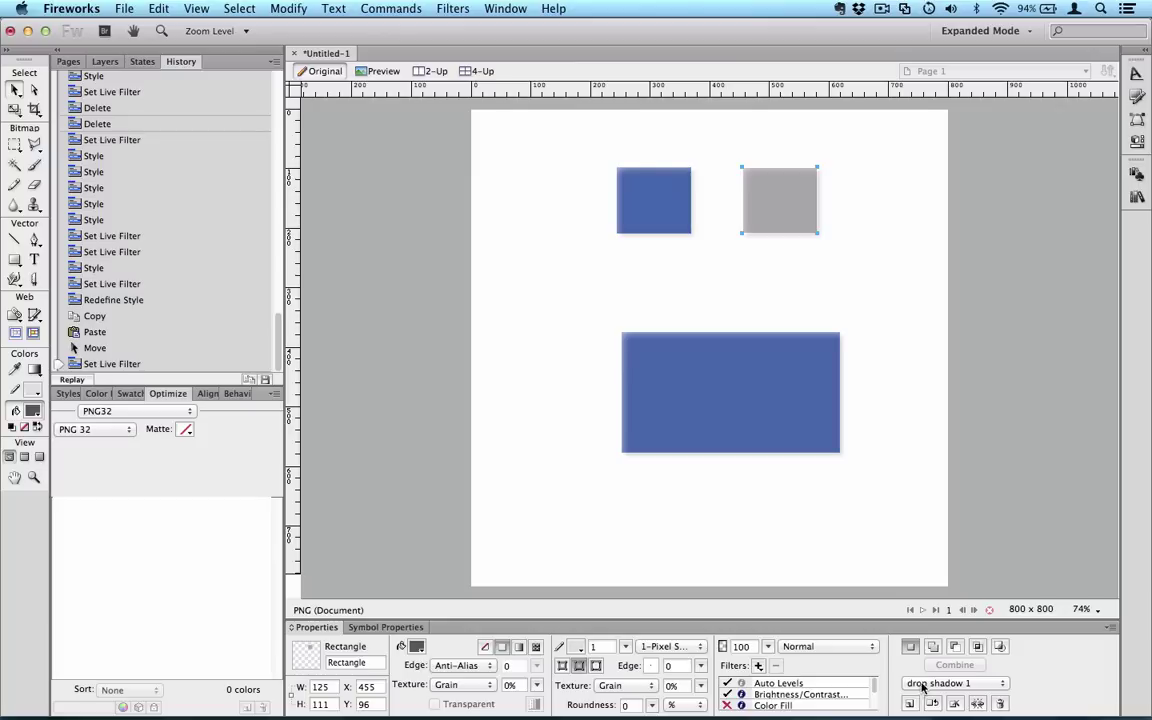
# - Turn off the original square's Brightness/Contrast and Auto Levels, then restore its style's filters
pyautogui.click(663, 188)
pyautogui.click(728, 694)
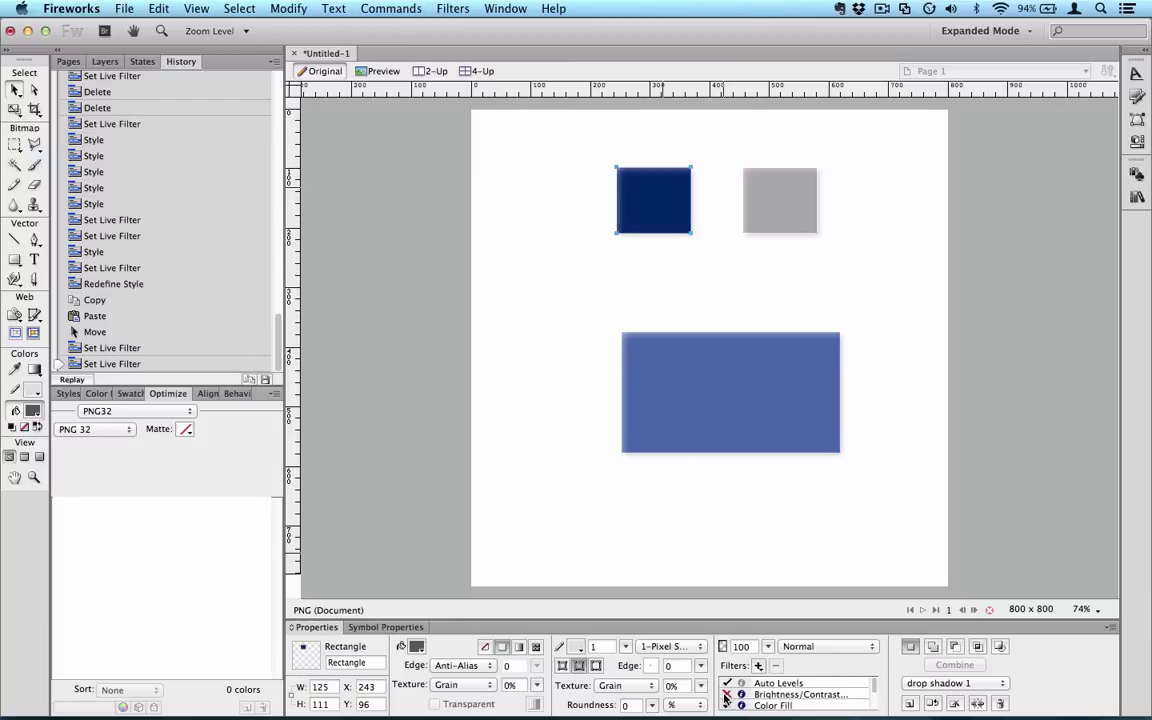
pyautogui.click(727, 683)
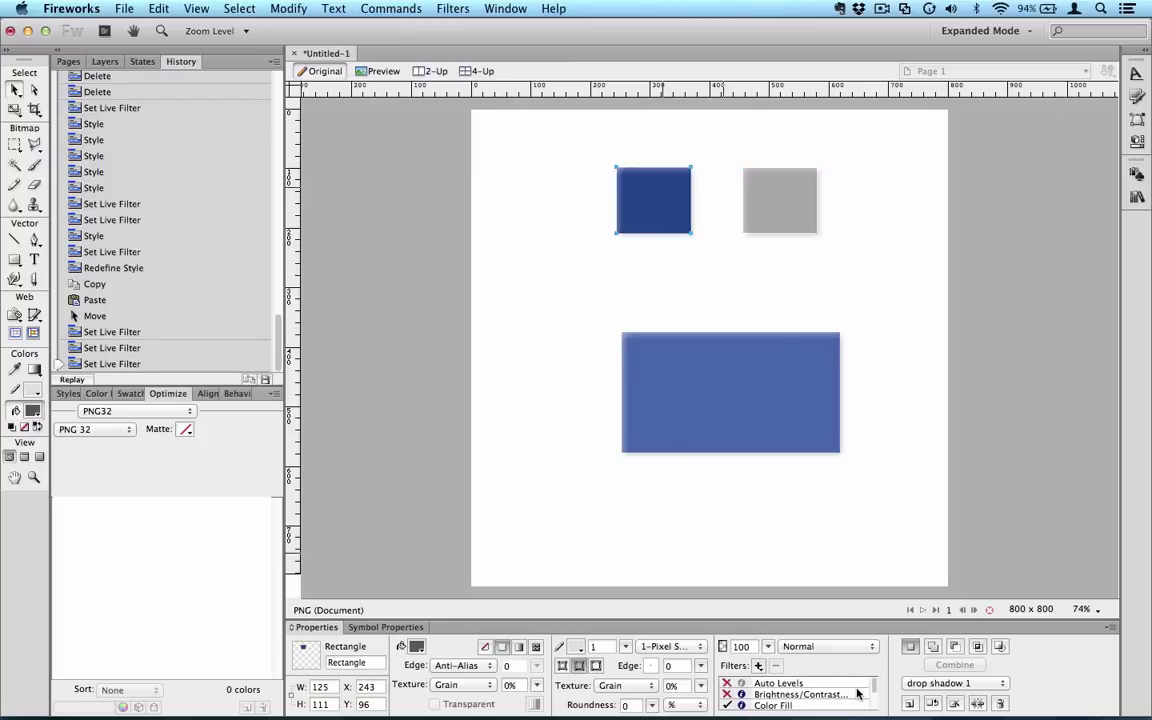
pyautogui.click(955, 705)
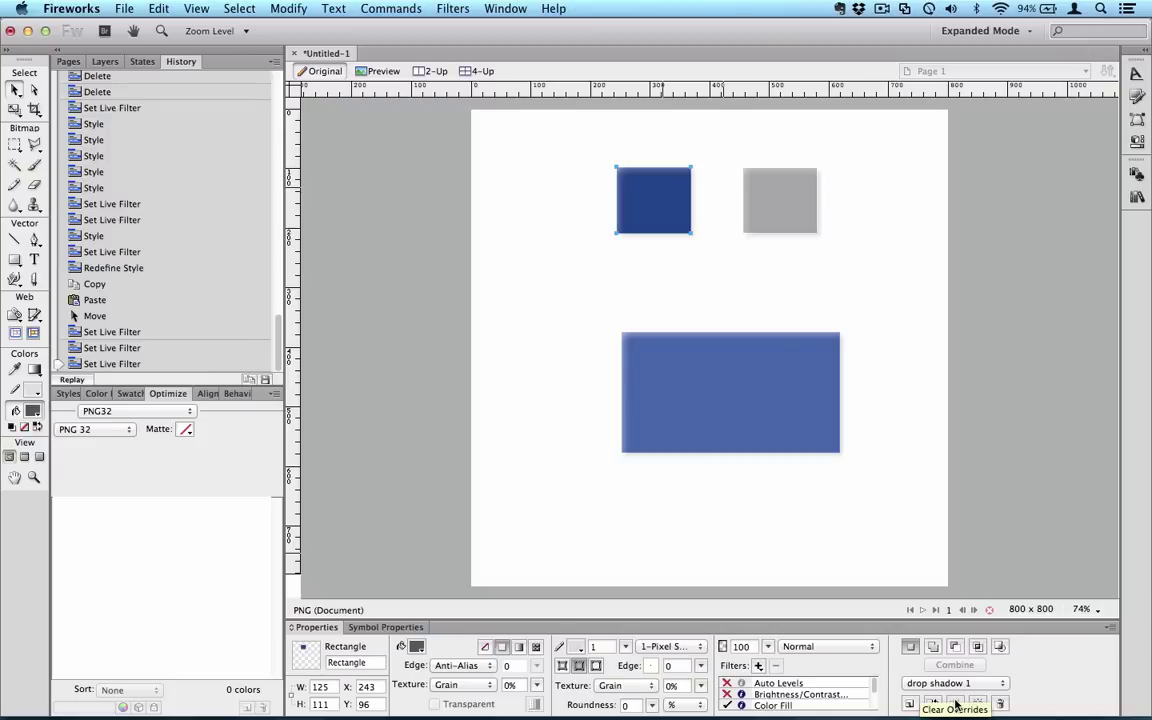
pyautogui.click(955, 705)
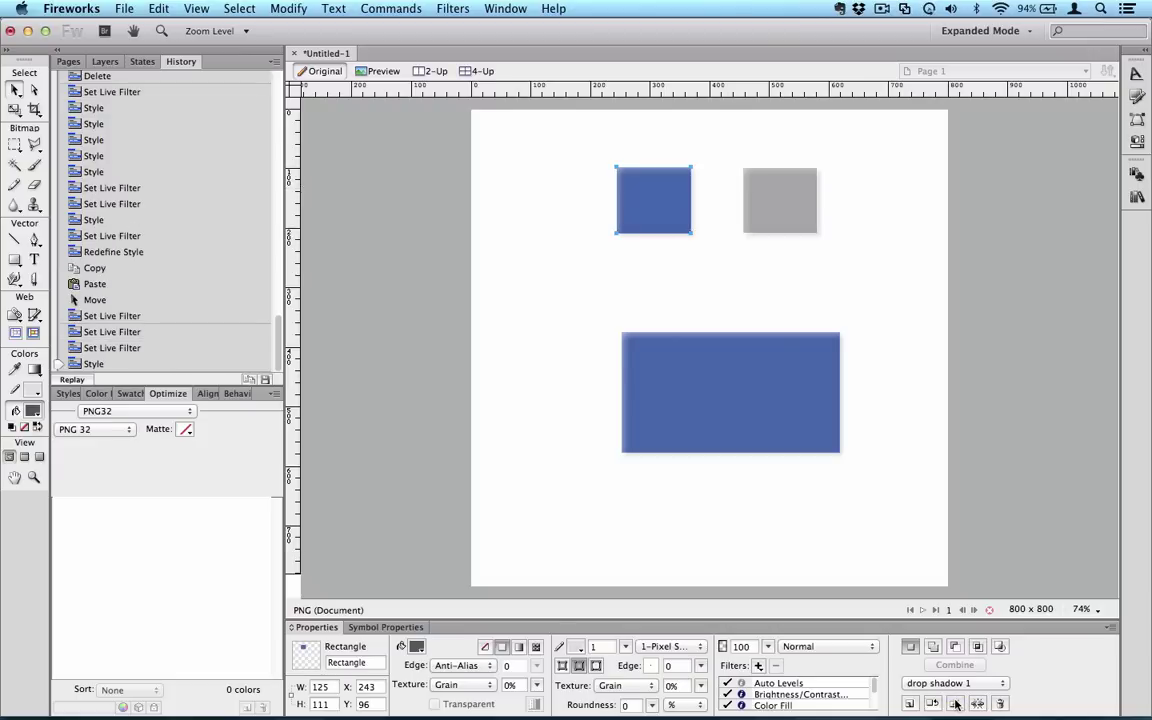
pyautogui.click(955, 704)
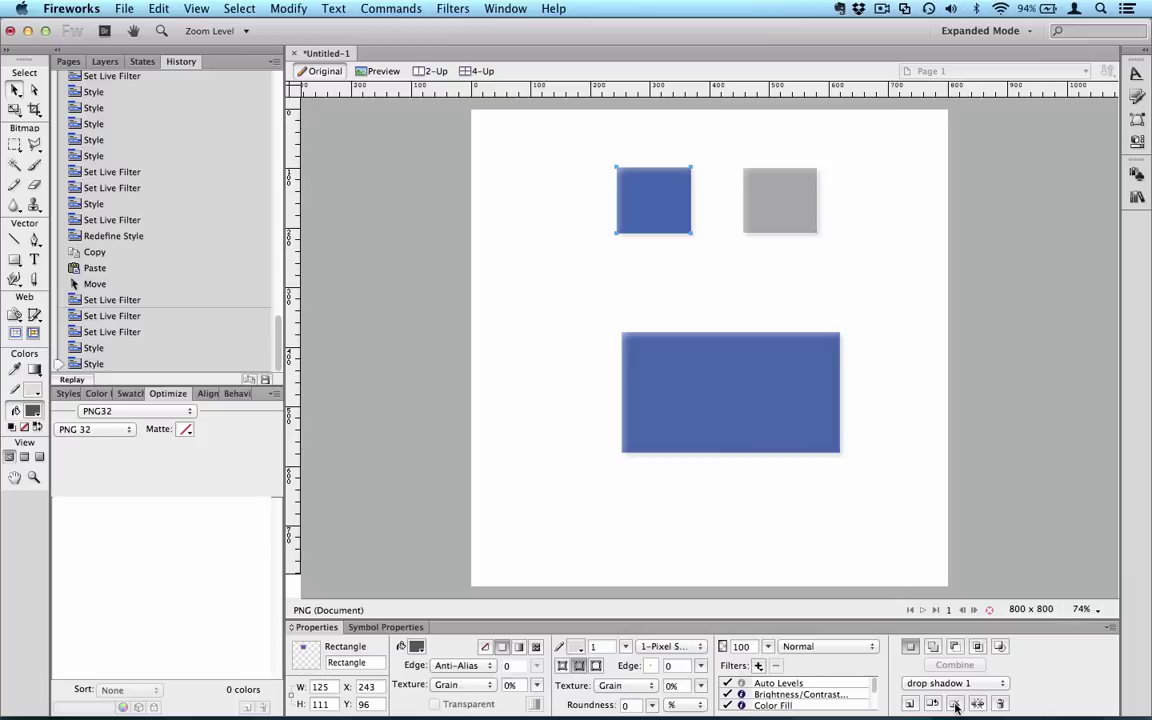
# - Apply the 'drop shadow 1' blue style to the grey upper-right square
pyautogui.click(955, 704)
pyautogui.click(799, 221)
pyautogui.moveTo(963, 708)
pyautogui.click(955, 704)
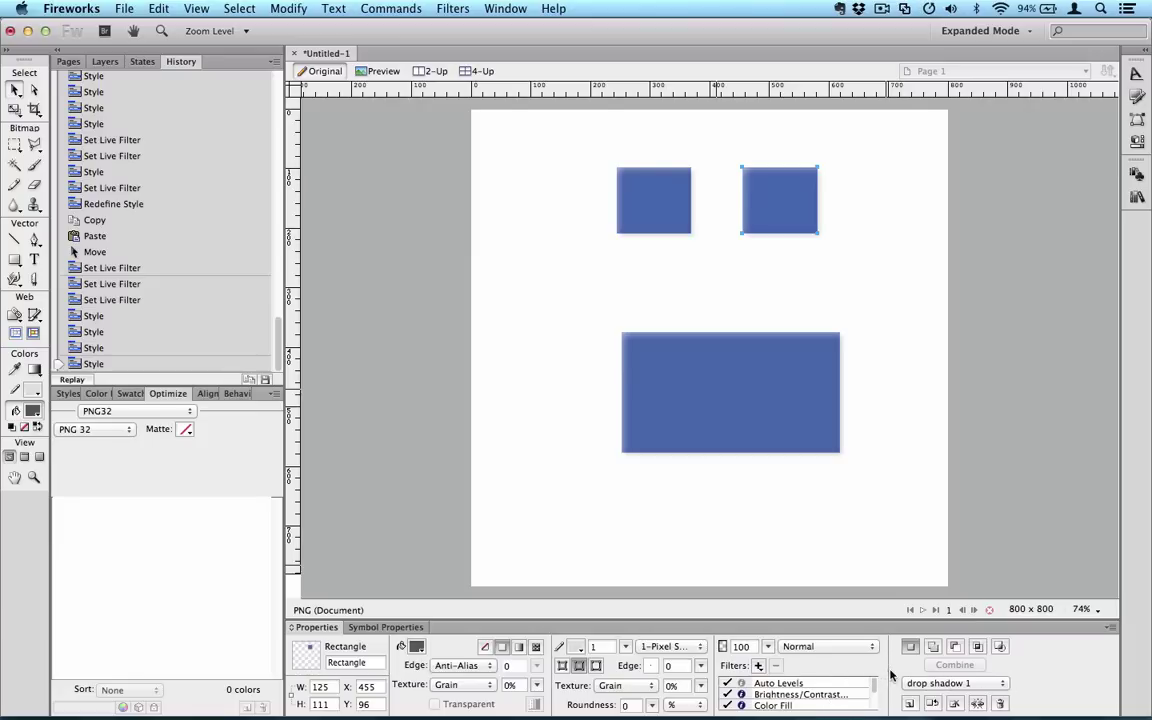
# - Add Photoshop Live Effects to the upper-right square: a 3 px red outside Stroke and Drop Shadow
pyautogui.click(758, 665)
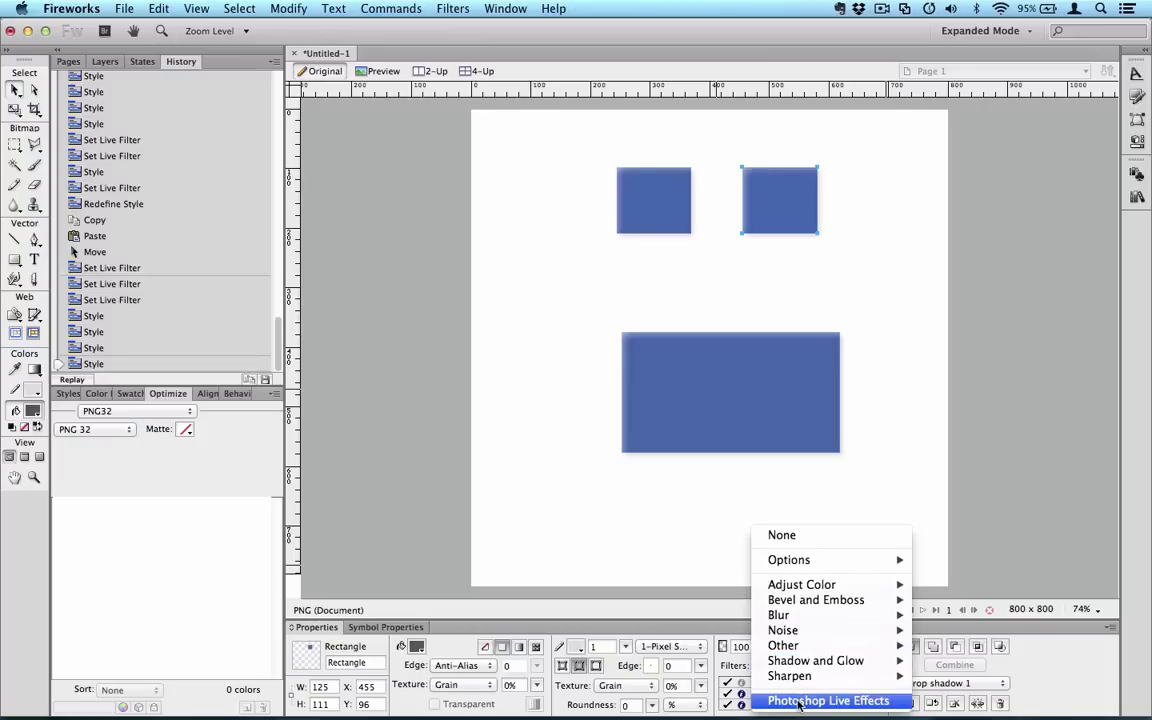
pyautogui.click(800, 701)
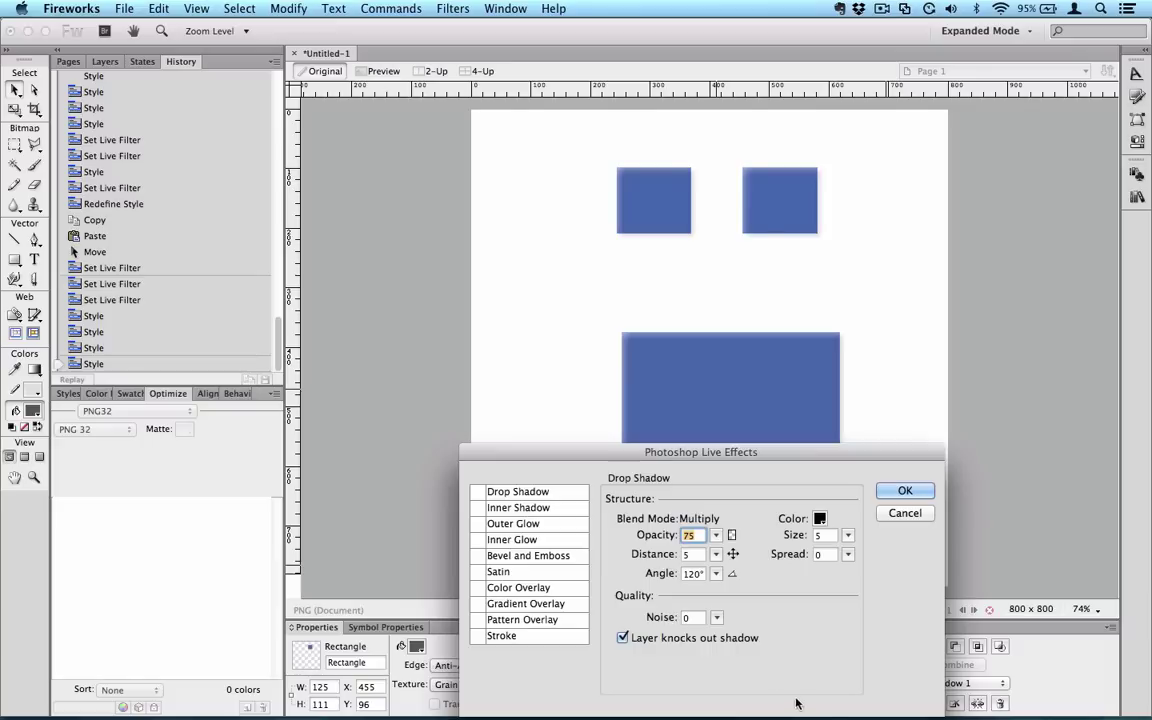
pyautogui.moveTo(599, 478); pyautogui.dragTo(576, 355)
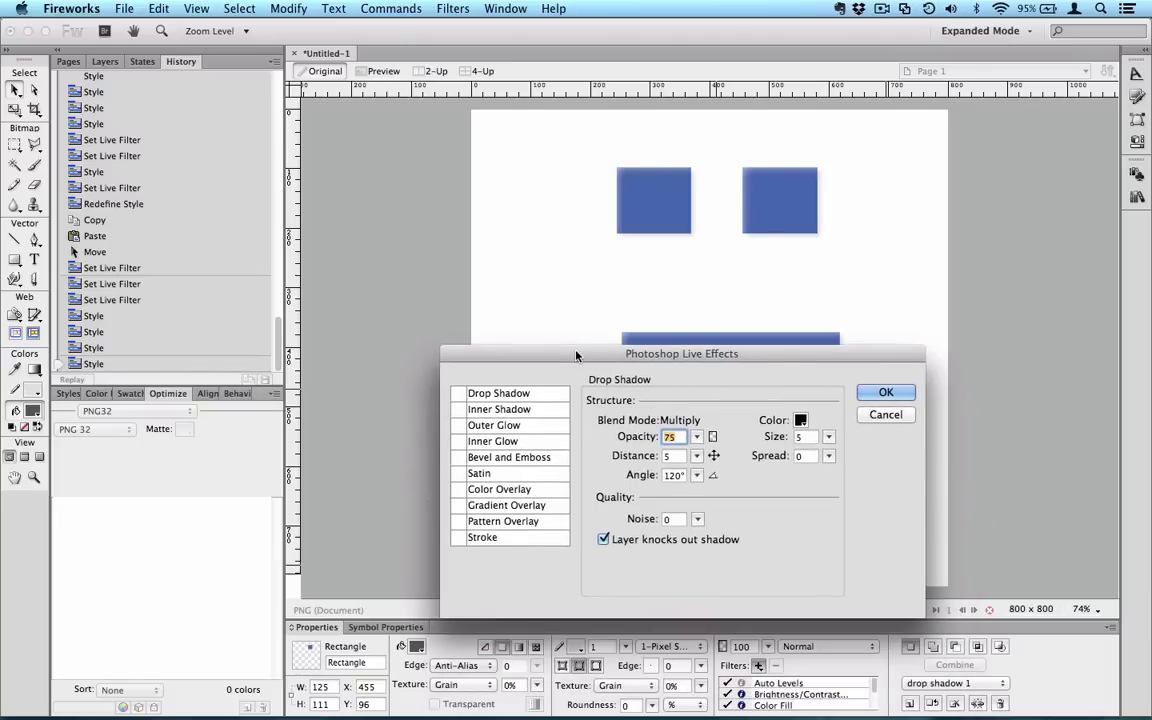
pyautogui.click(489, 539)
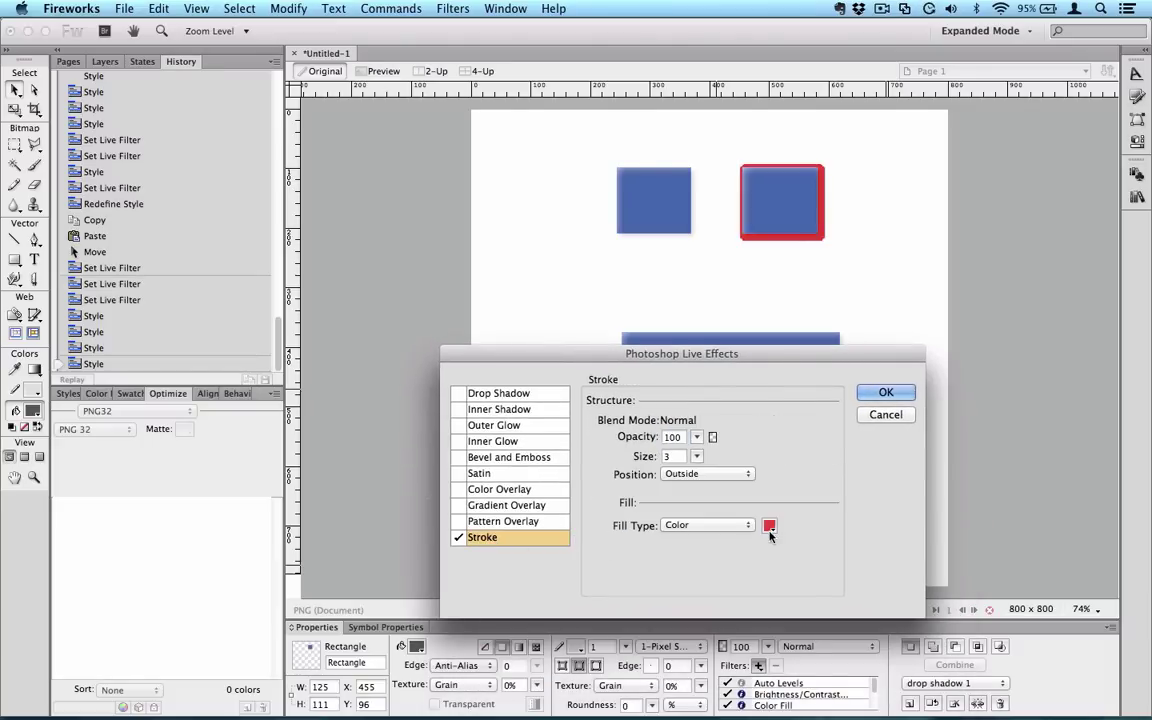
pyautogui.click(459, 395)
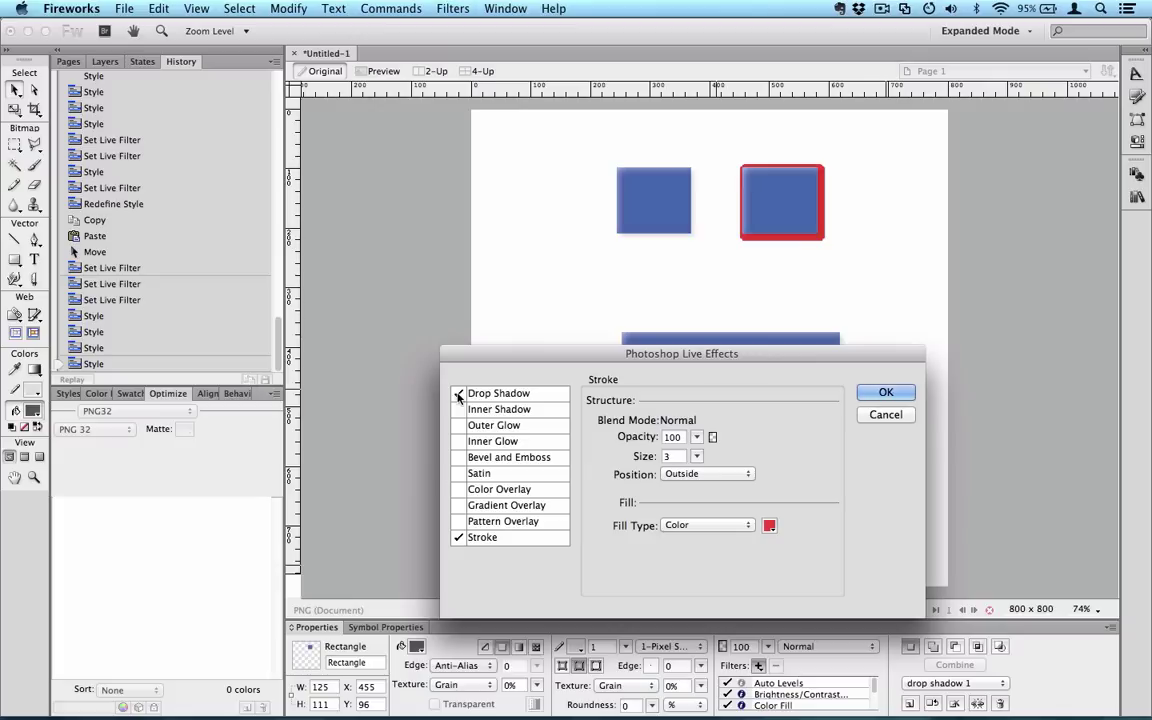
pyautogui.click(458, 537)
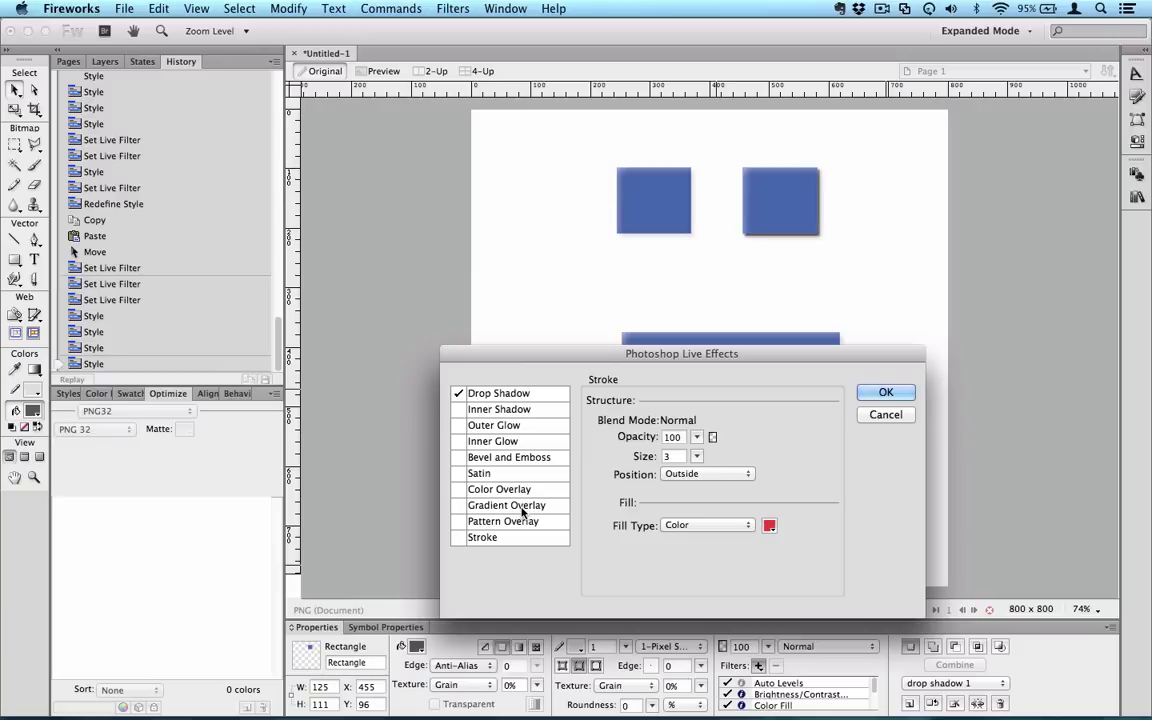
pyautogui.click(478, 541)
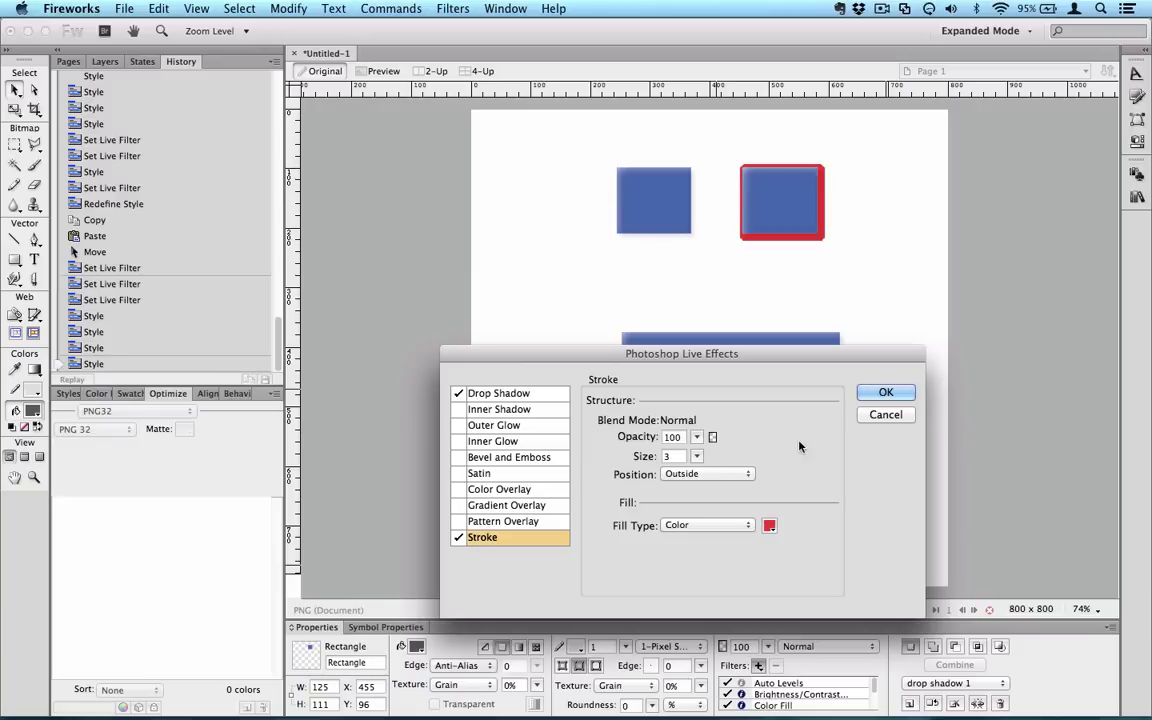
pyautogui.click(869, 390)
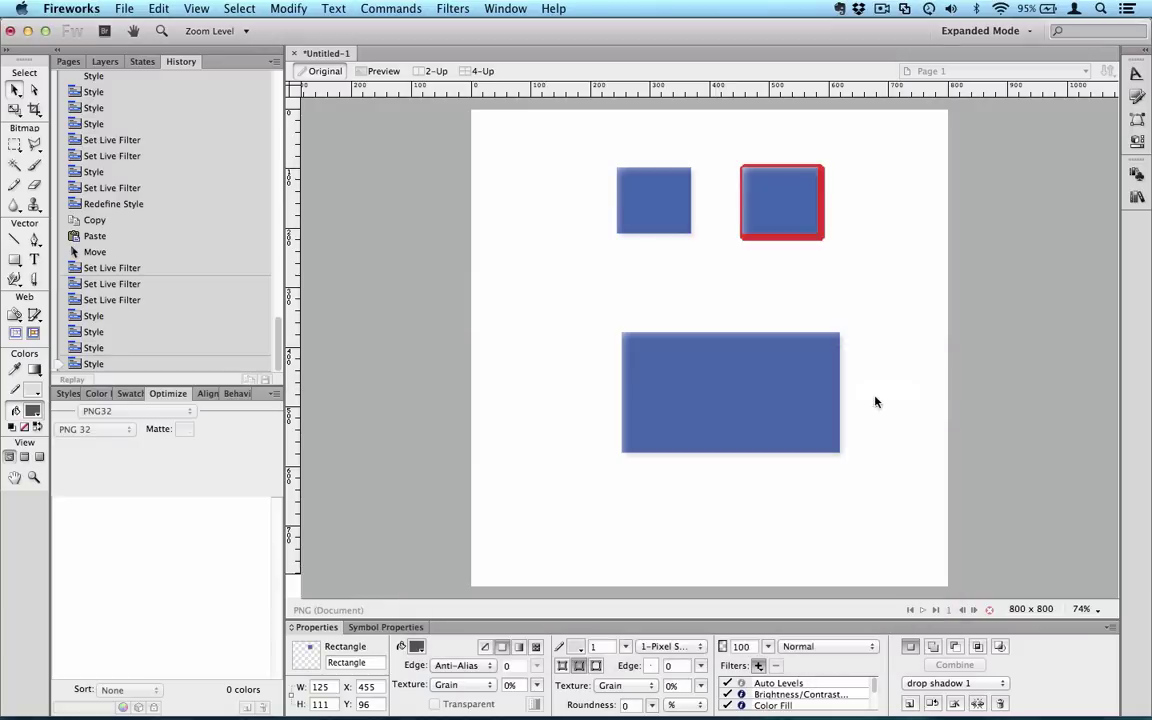
# - Redefine 'drop shadow 1' with the red stroke and move the large rectangle up-left
pyautogui.moveTo(928, 647)
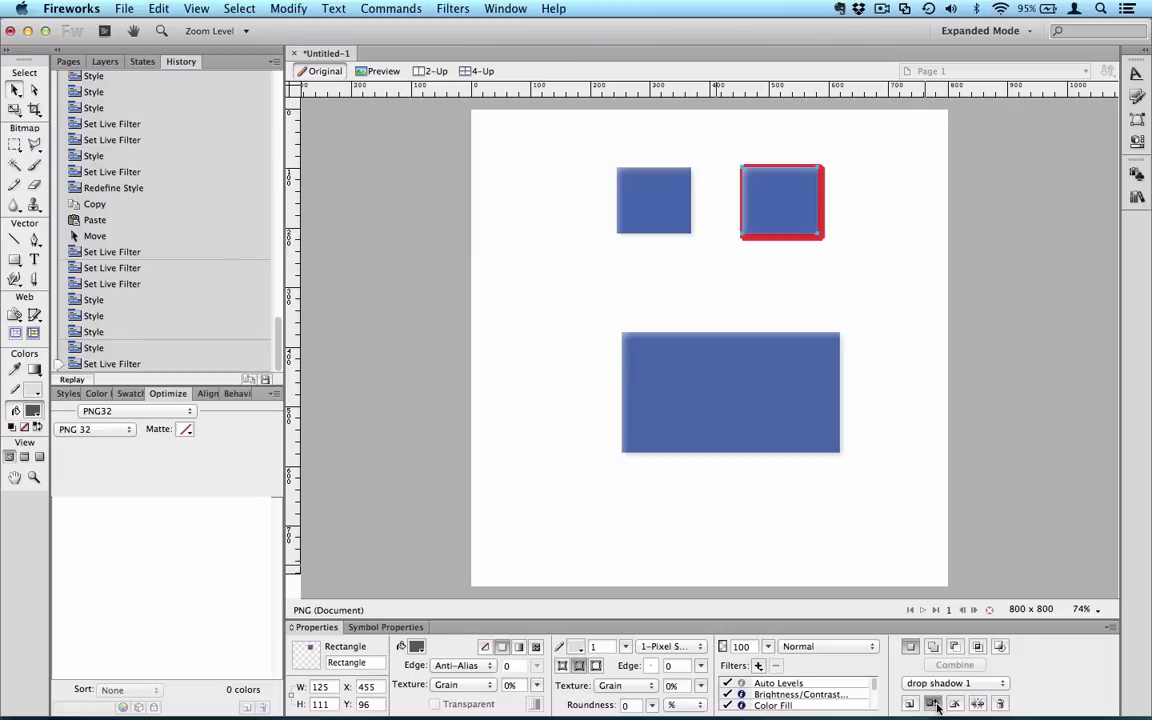
pyautogui.click(933, 704)
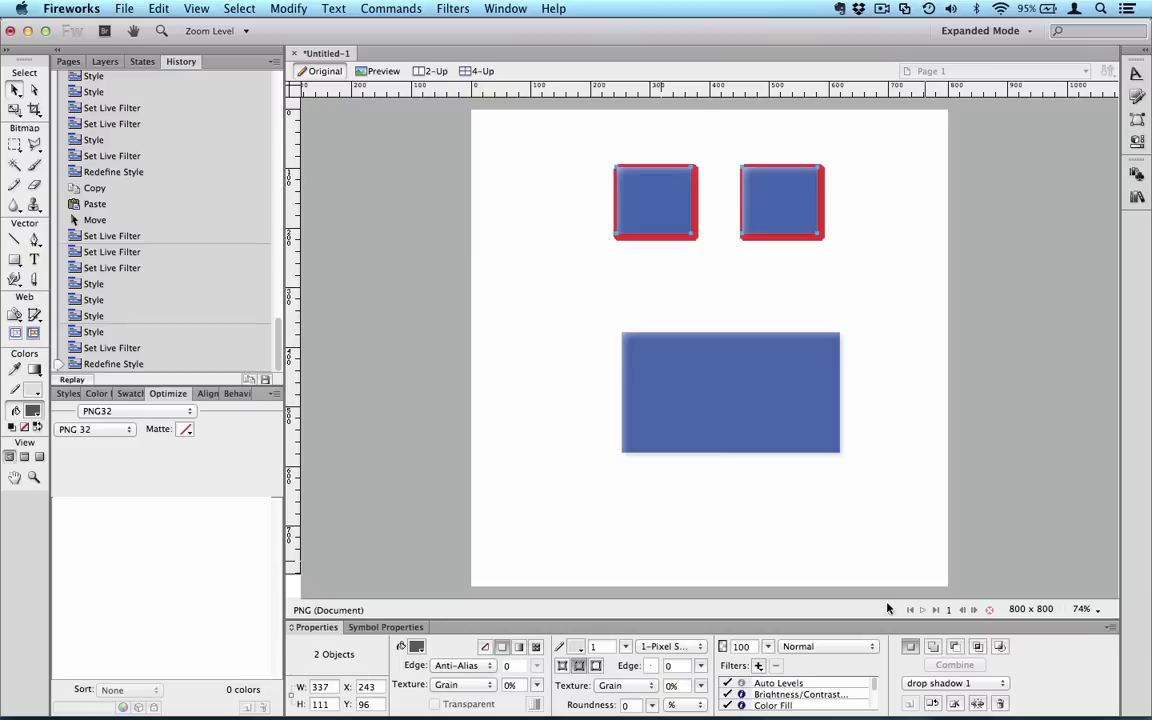
pyautogui.moveTo(704, 386); pyautogui.dragTo(609, 324)
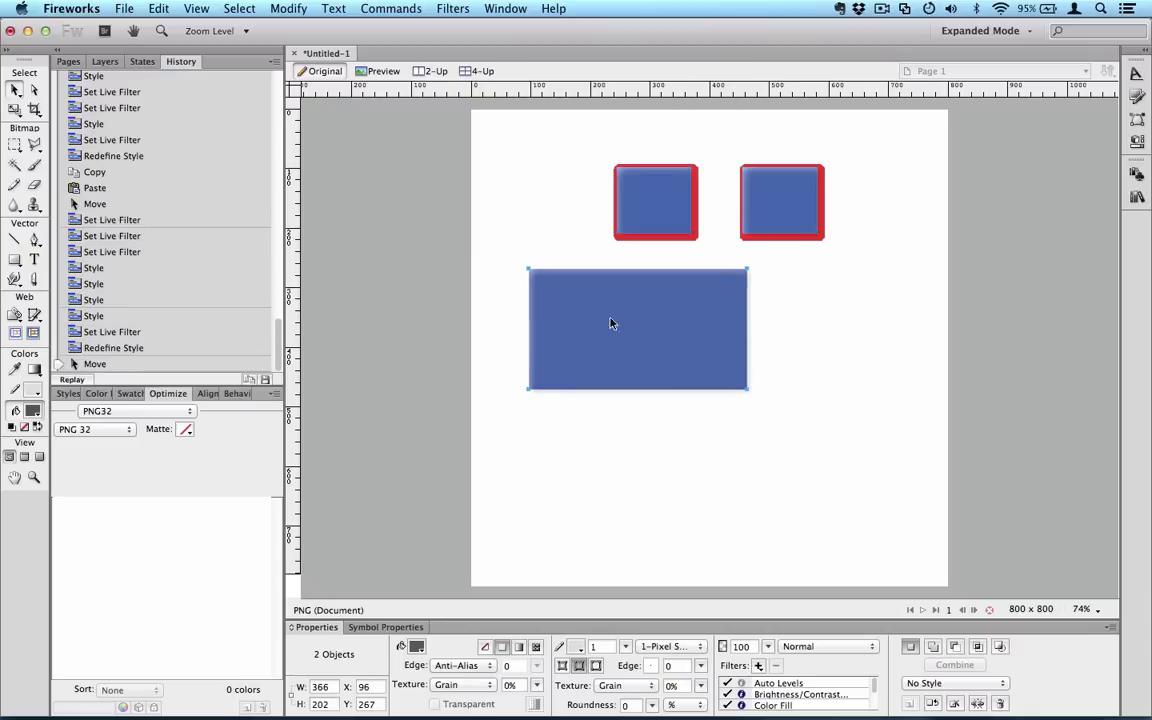
# - Turn off the left small square's Brightness/Contrast and Auto Levels filters
pyautogui.click(638, 229)
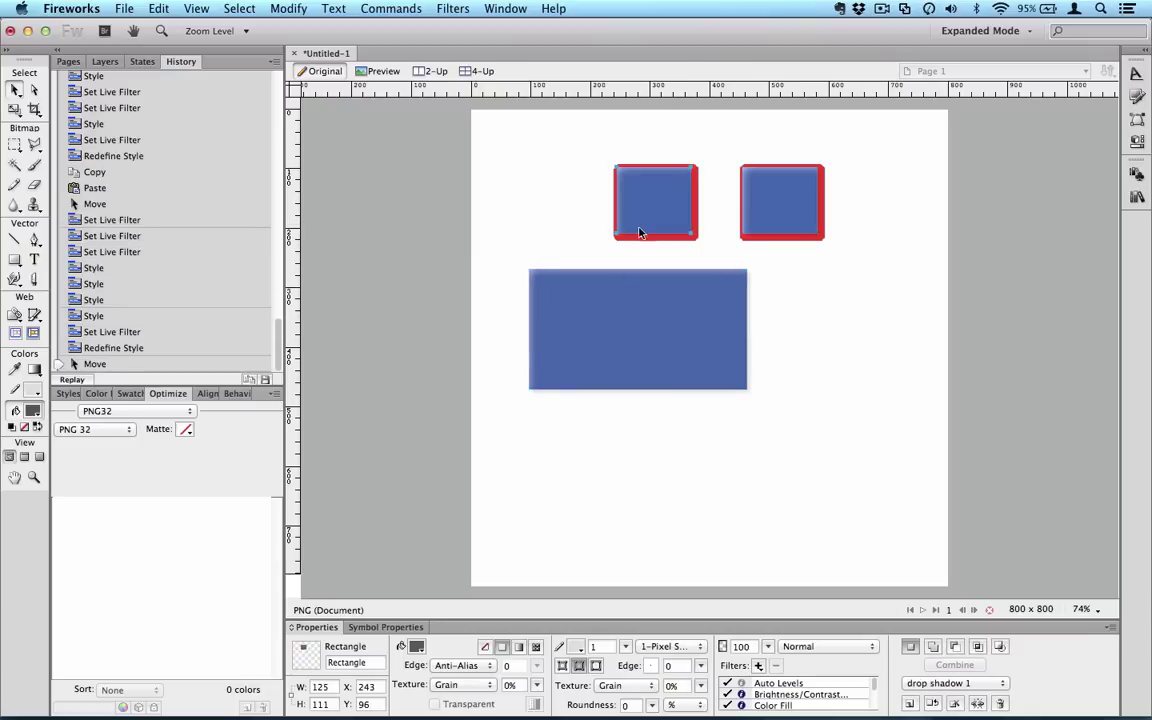
pyautogui.click(914, 681)
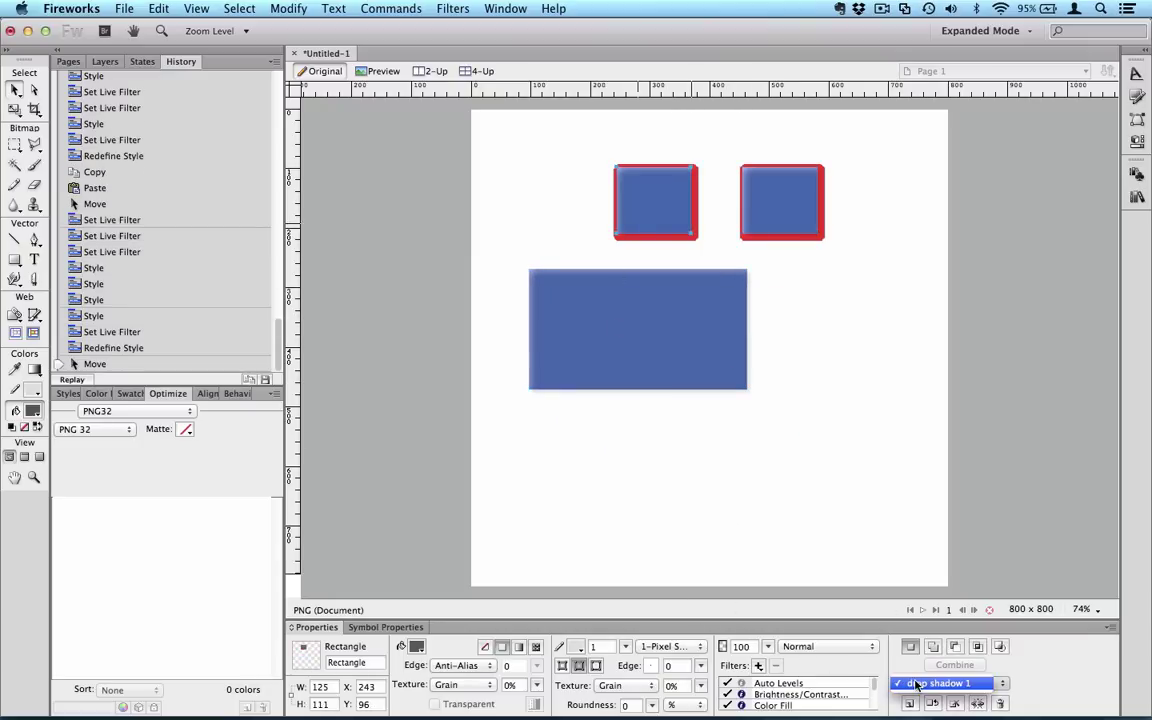
pyautogui.click(728, 694)
pyautogui.click(728, 683)
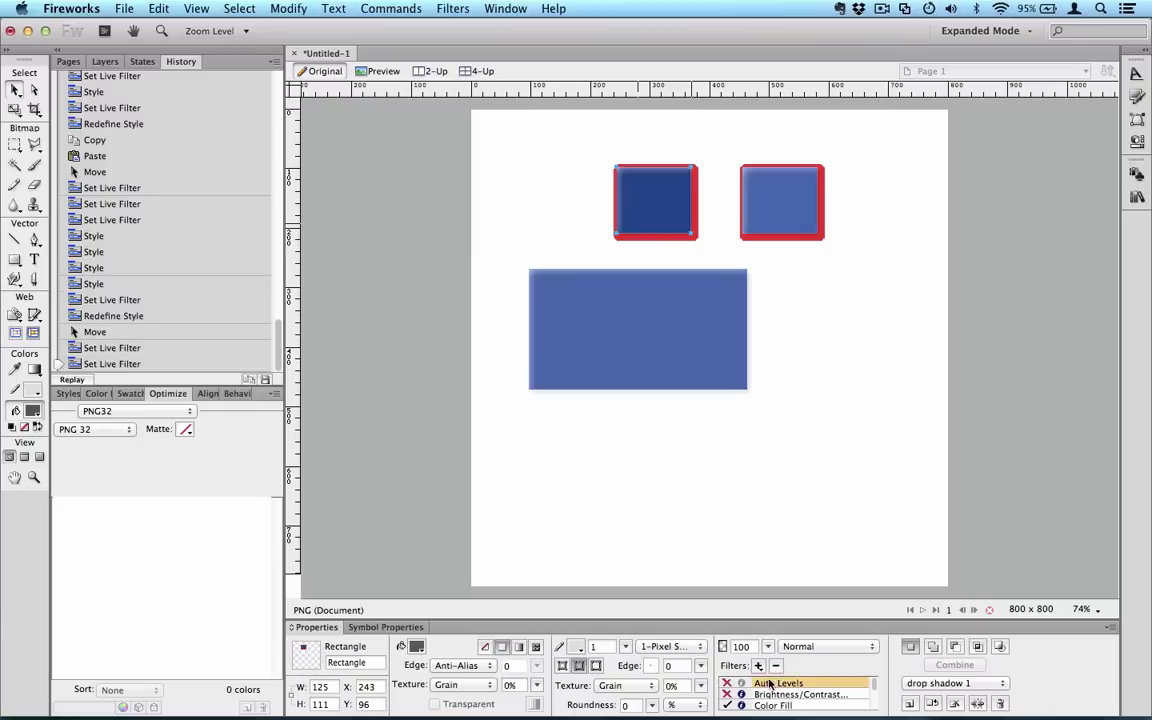
# - Remove the Auto Levels, Brightness/Contrast and Color Fill filters from the left square
pyautogui.click(777, 666)
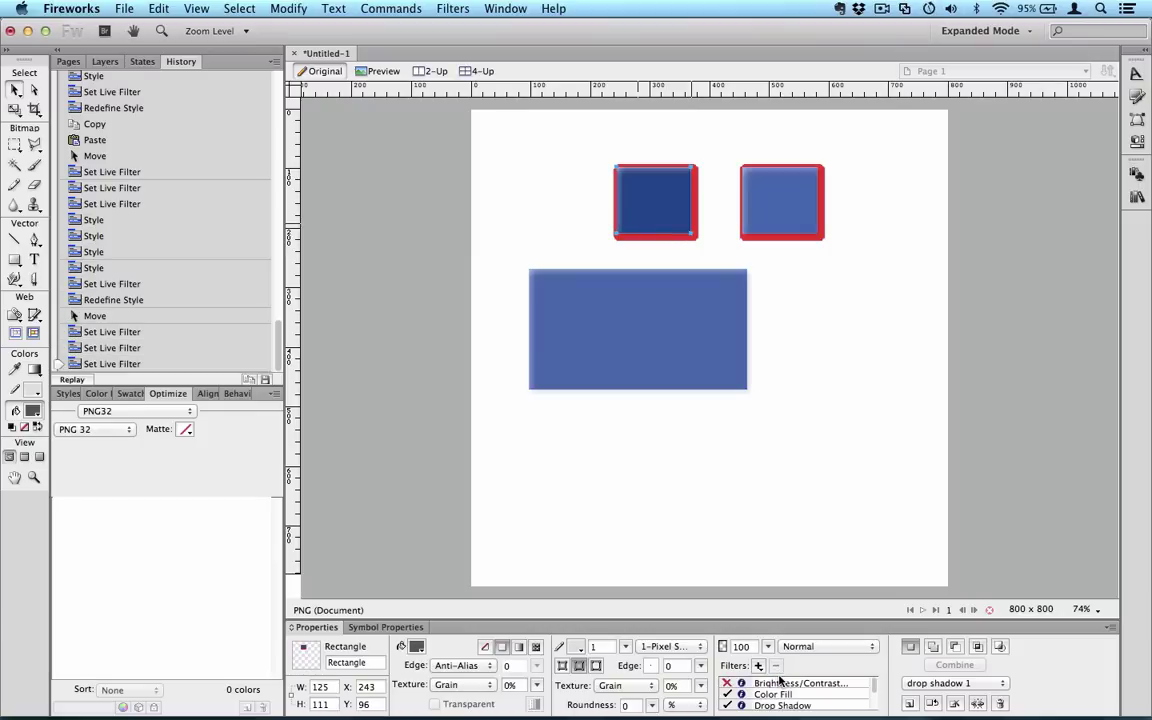
pyautogui.click(779, 683)
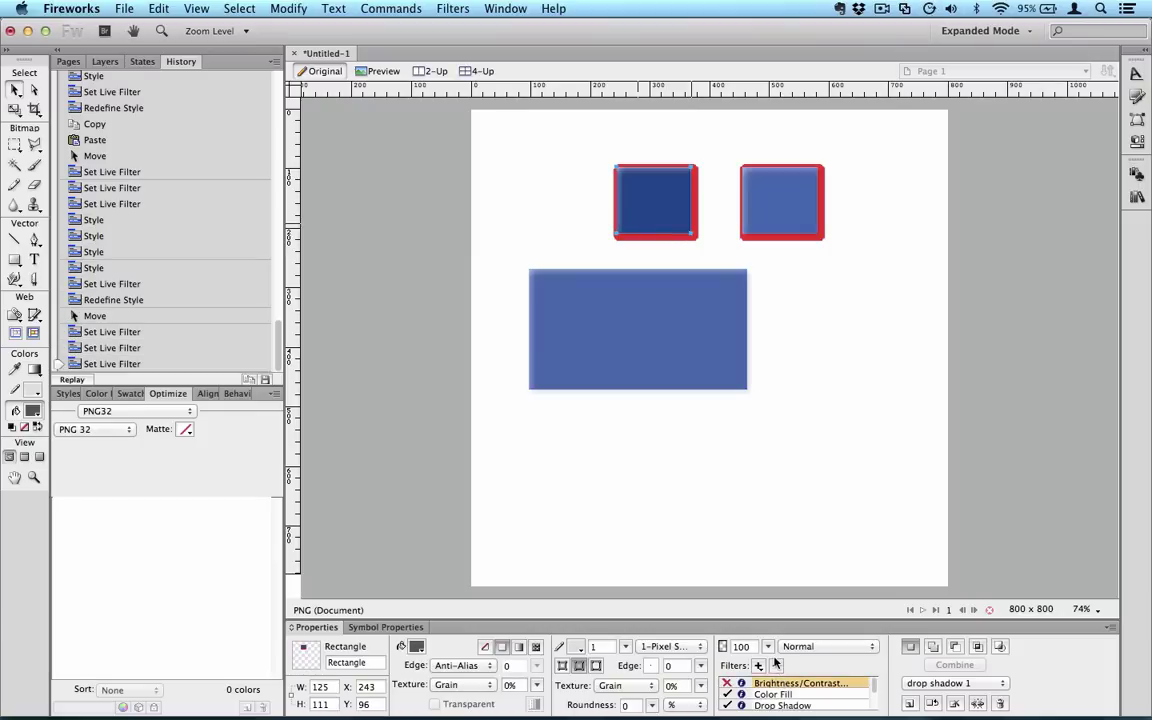
pyautogui.click(776, 665)
pyautogui.click(772, 683)
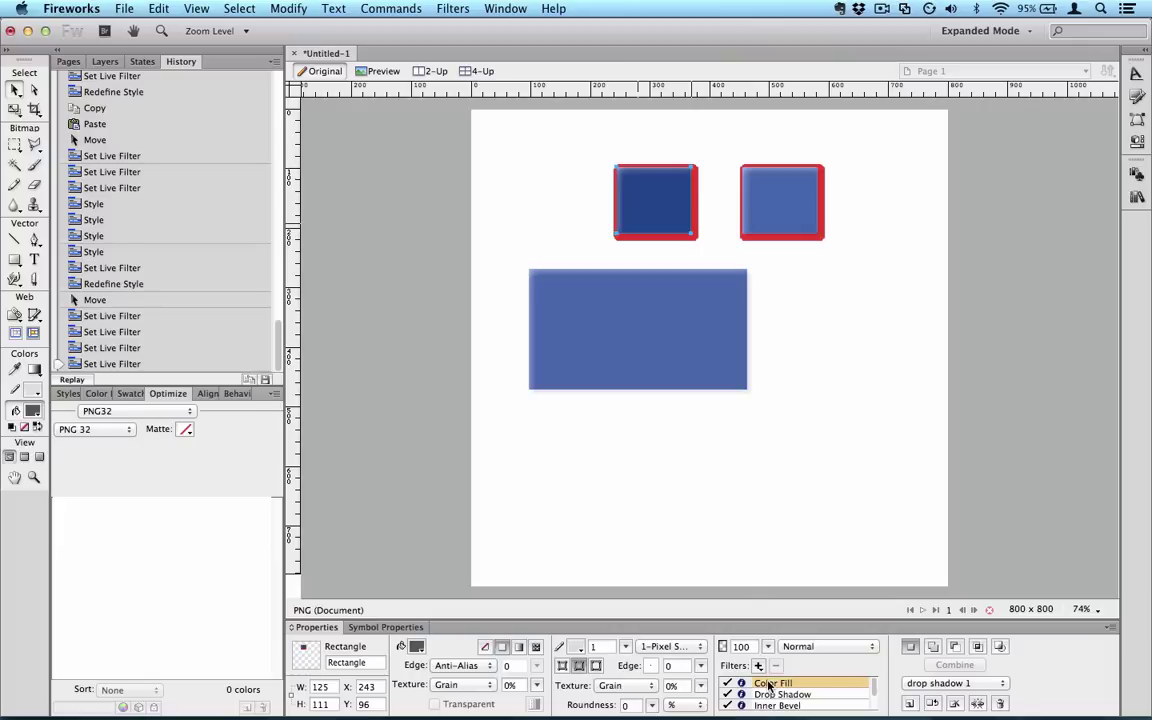
pyautogui.click(772, 705)
pyautogui.click(769, 694)
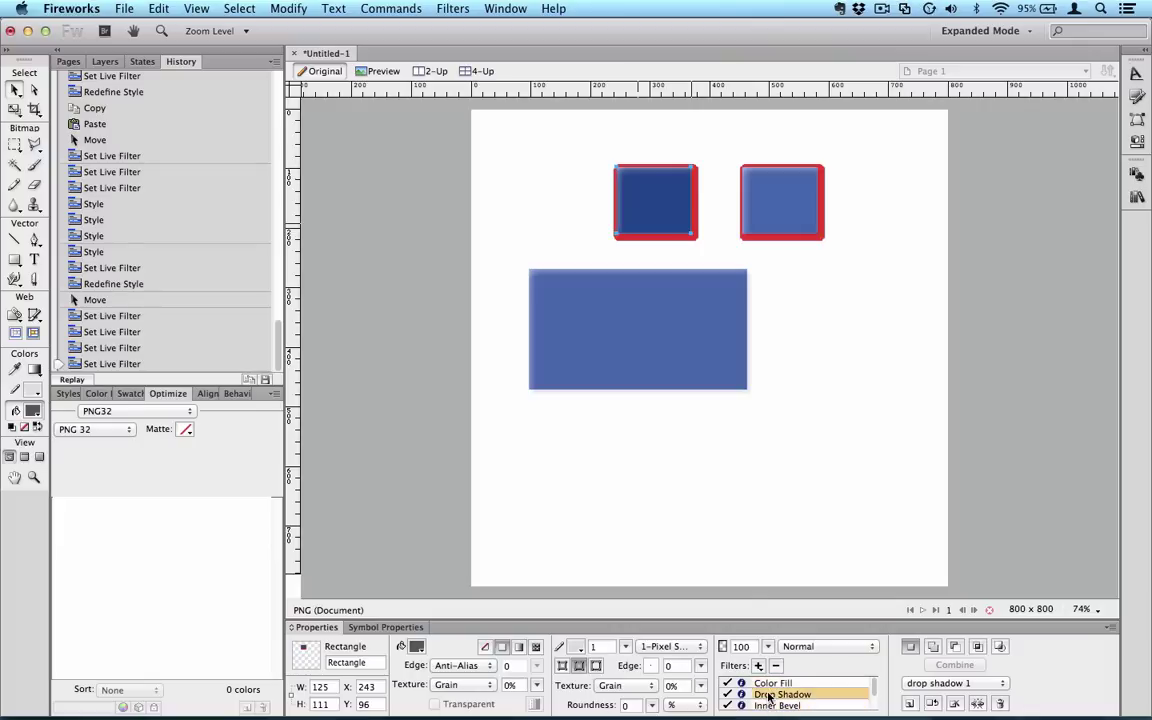
pyautogui.click(771, 683)
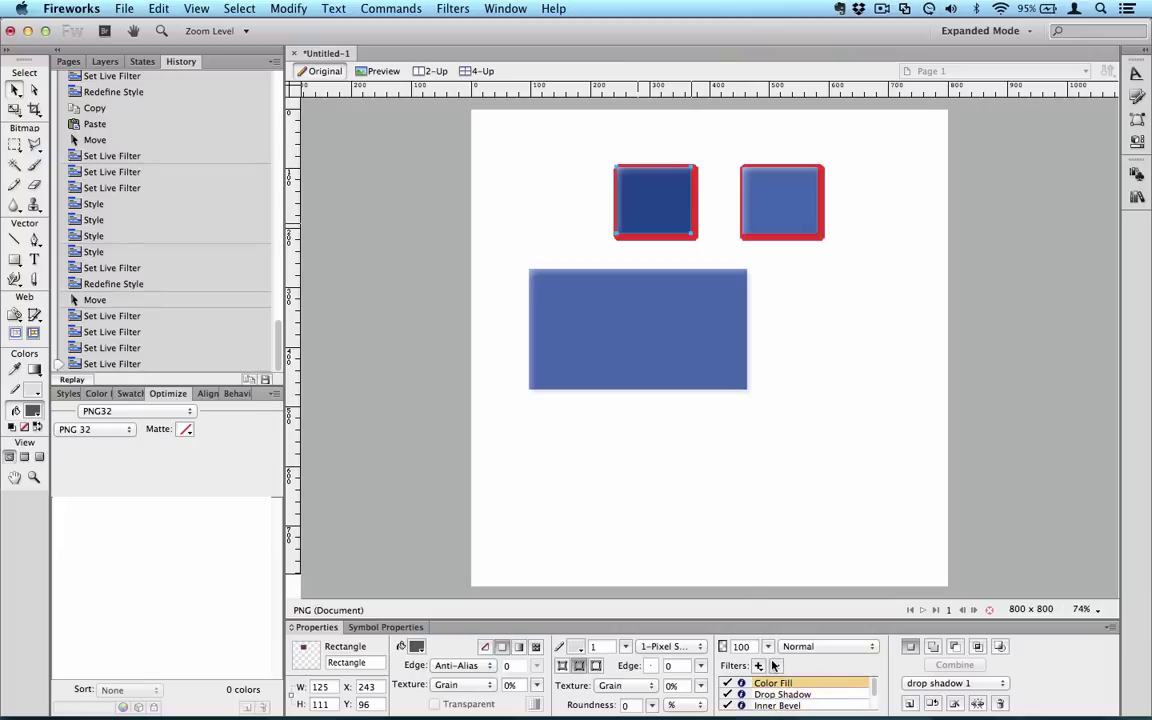
pyautogui.click(775, 665)
# - Switch off Drop Shadow, Inner Bevel and Photoshop Live Effects, and place the grey square at X 235, Y 208
pyautogui.click(773, 683)
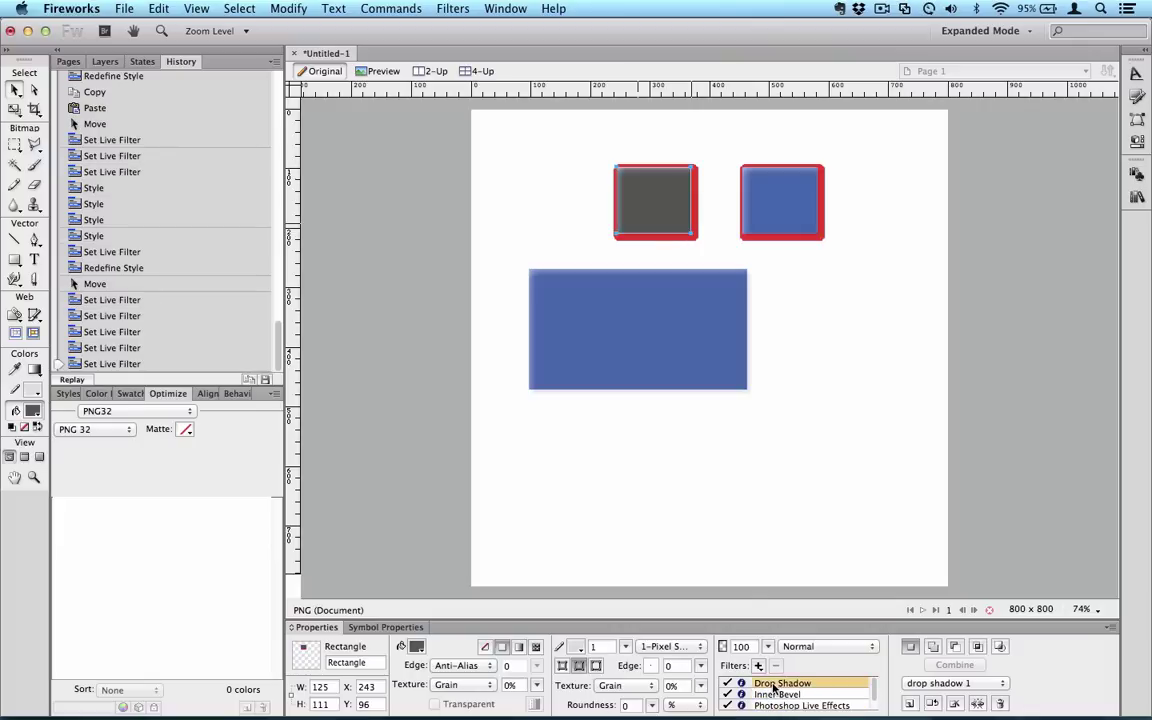
pyautogui.click(726, 683)
pyautogui.click(726, 695)
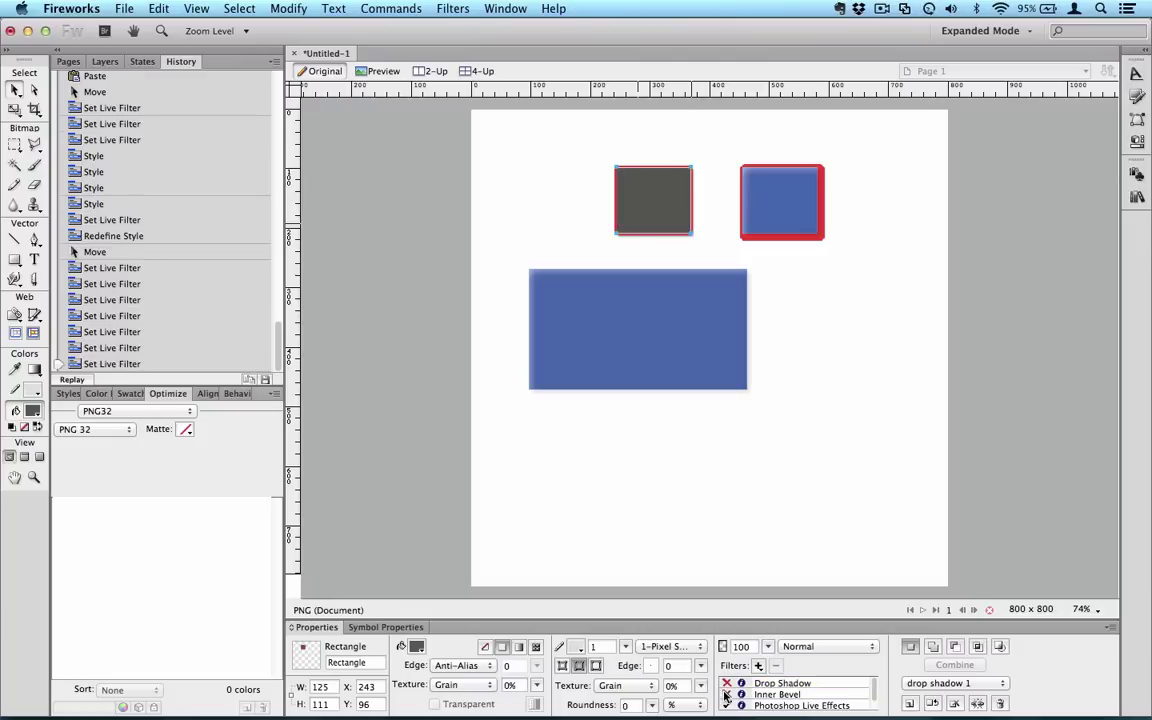
pyautogui.click(726, 705)
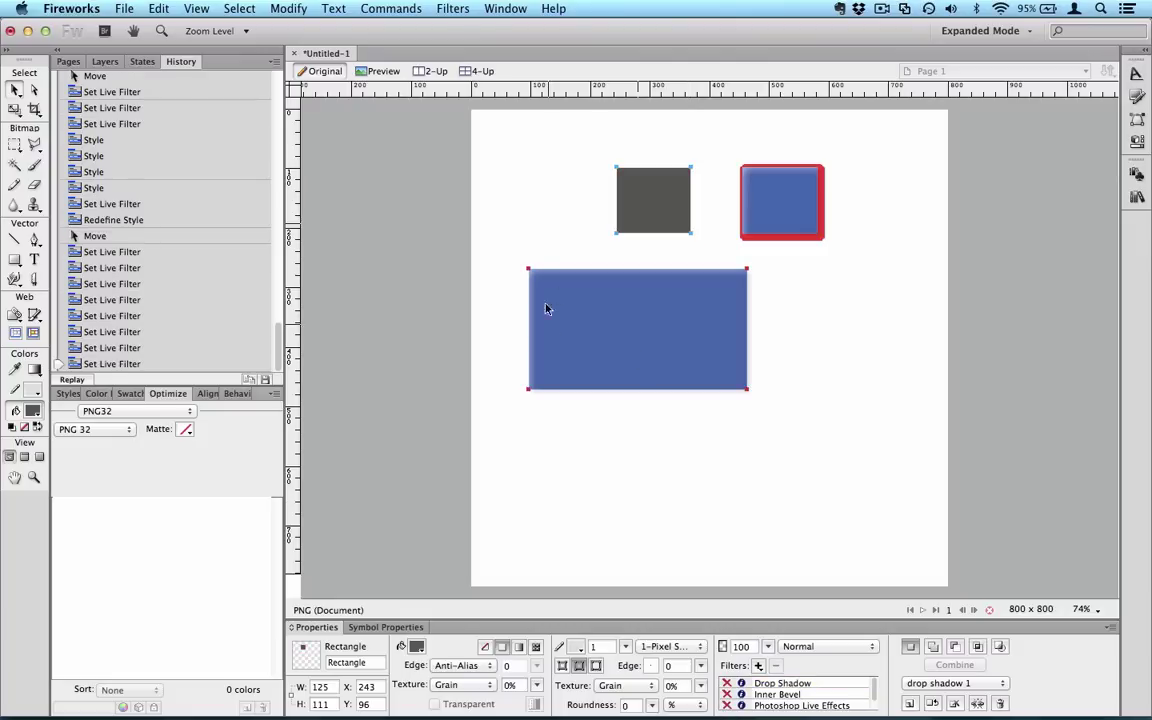
pyautogui.moveTo(652, 215); pyautogui.dragTo(648, 280)
pyautogui.moveTo(548, 231); pyautogui.dragTo(643, 314)
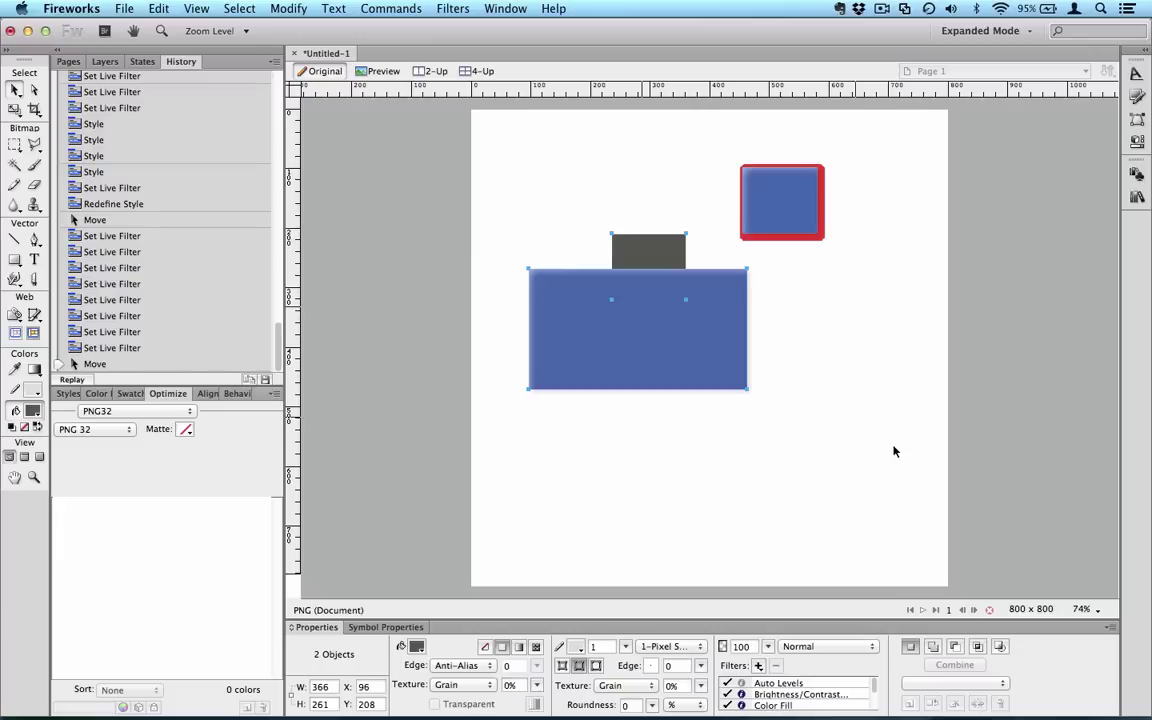
# - Try a Union of the two rectangles, then undo it to separate them again
pyautogui.click(932, 647)
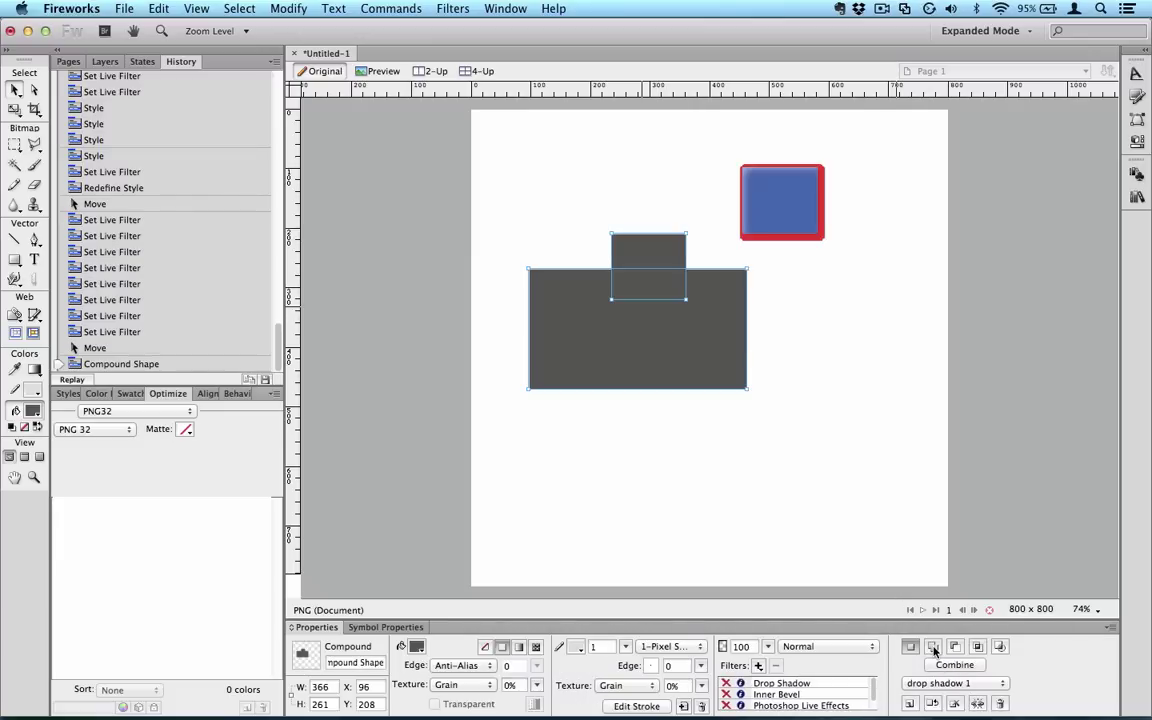
pyautogui.click(573, 462)
pyautogui.moveTo(585, 361); pyautogui.dragTo(622, 426)
pyautogui.hotkey('ctrl', 'z')
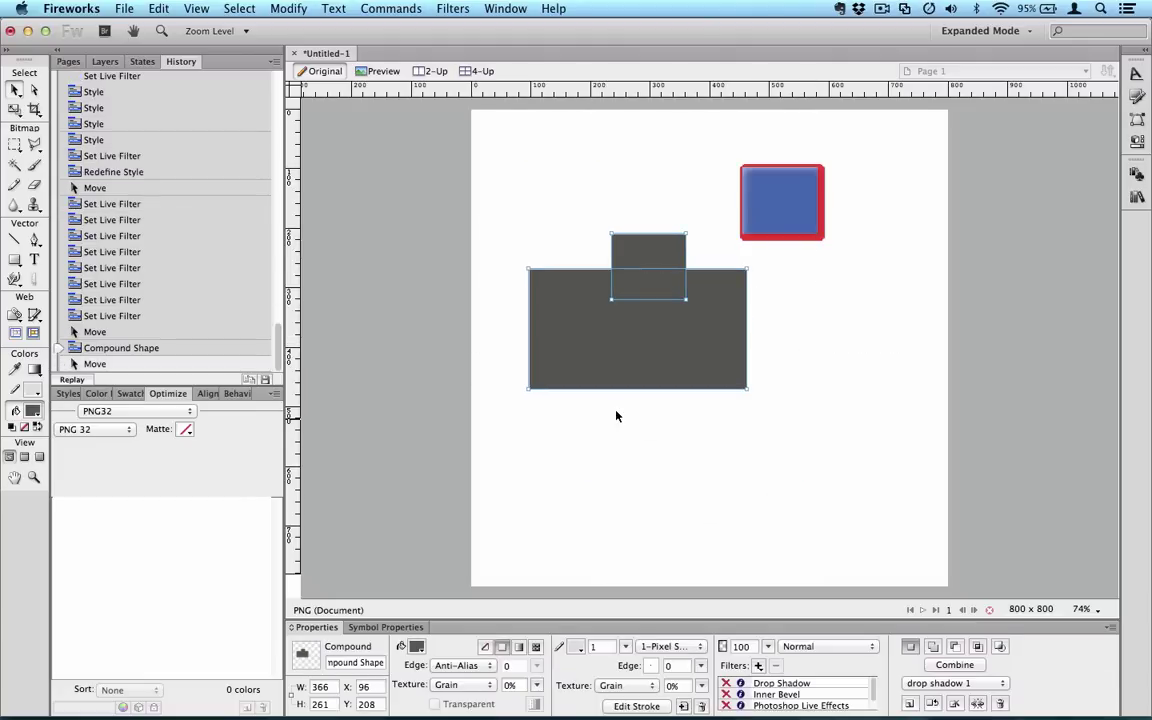
pyautogui.hotkey('ctrl', 'z')
# - Select both rectangles and try Punch, then undo it to restore the rectangles
pyautogui.moveTo(577, 222); pyautogui.dragTo(612, 285)
pyautogui.moveTo(589, 237); pyautogui.dragTo(640, 305)
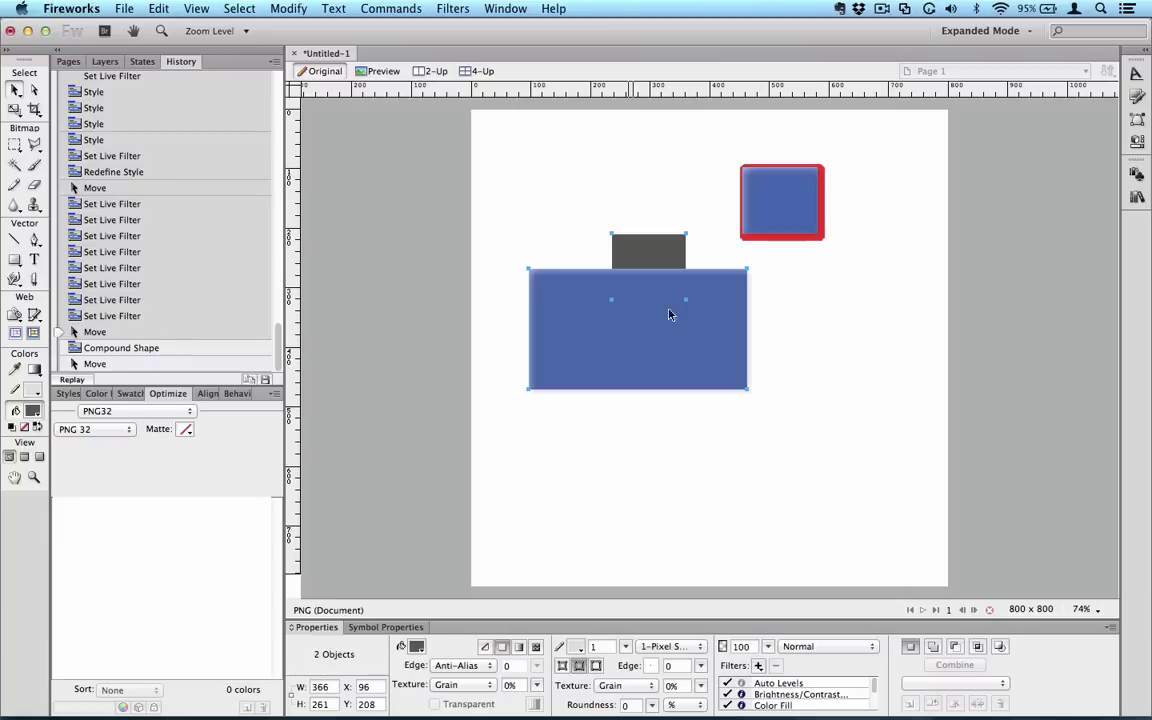
pyautogui.click(955, 647)
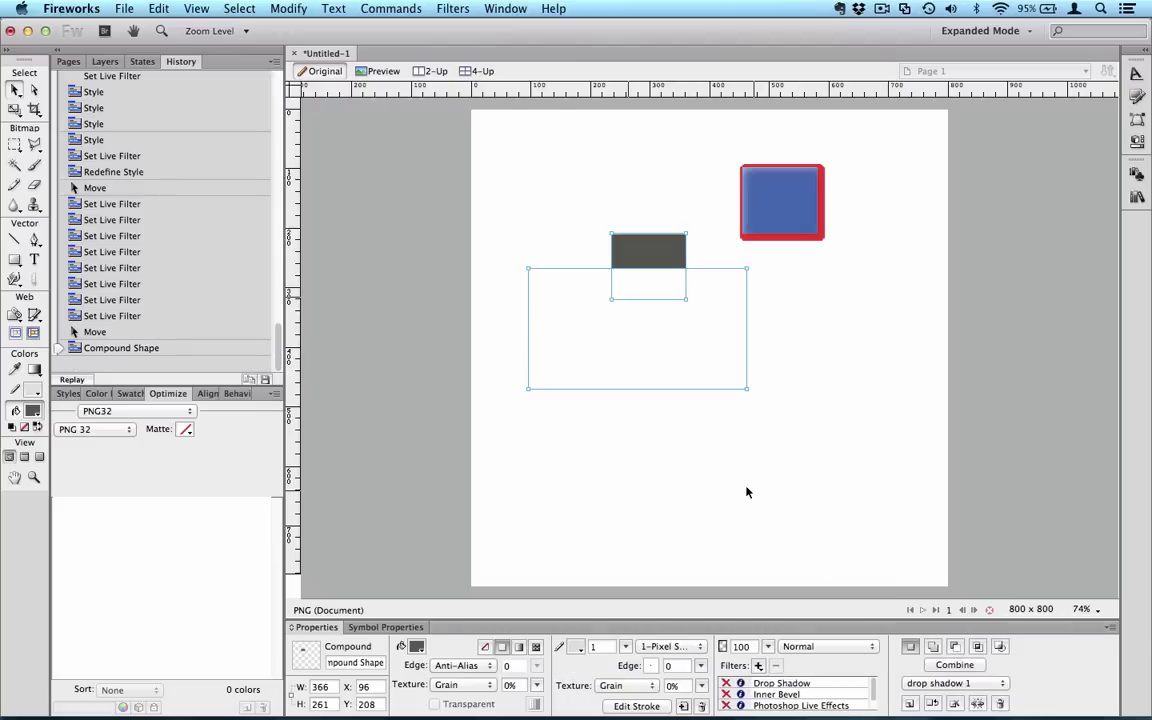
pyautogui.click(674, 445)
pyautogui.click(616, 256)
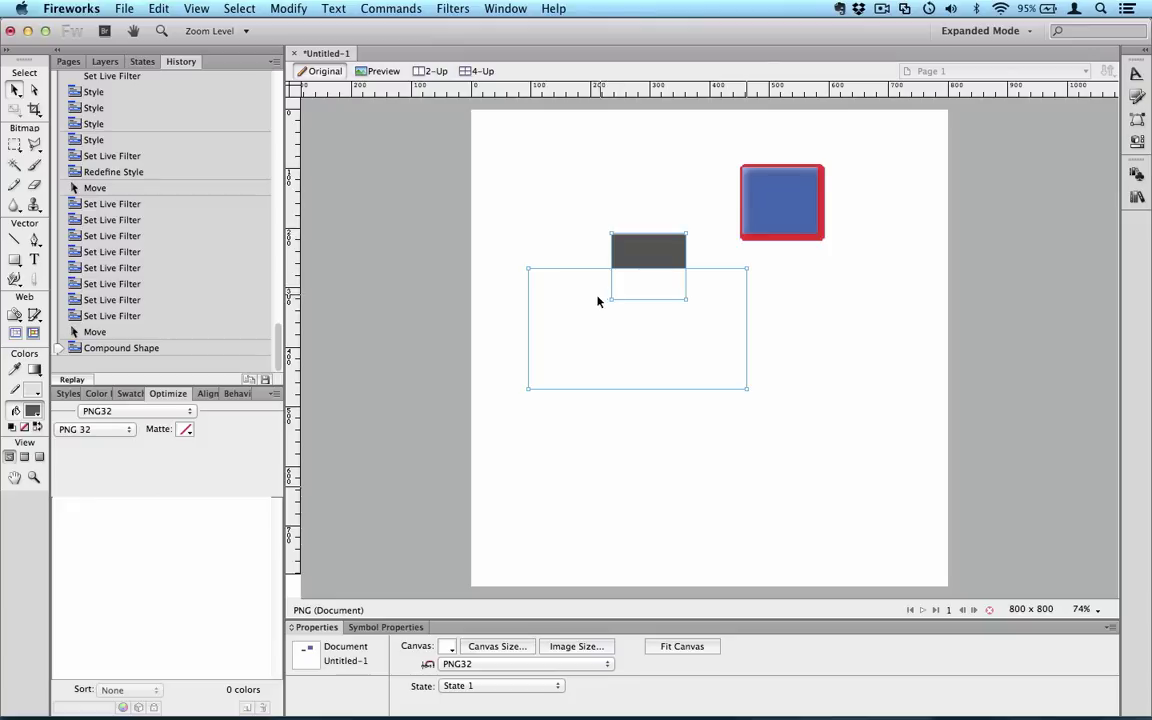
pyautogui.click(723, 283)
pyautogui.press('super+z')
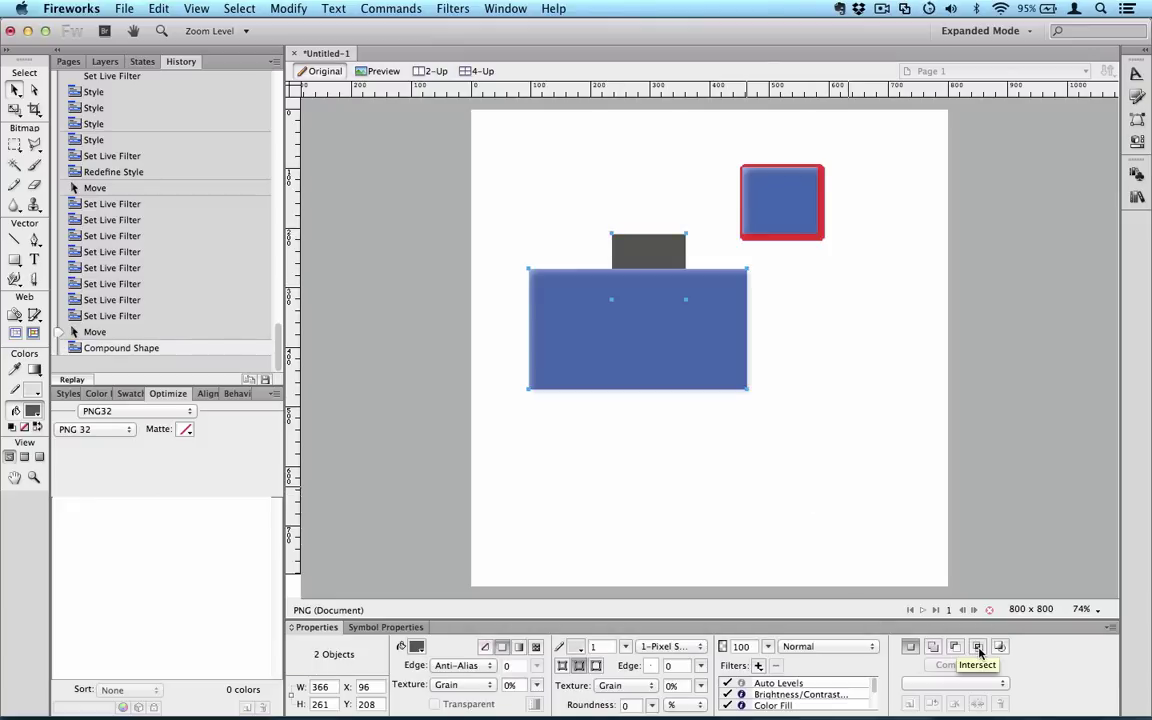
# - Try Intersect and undo it, then Crop the grey rectangle to its overlap with the blue one
pyautogui.click(978, 647)
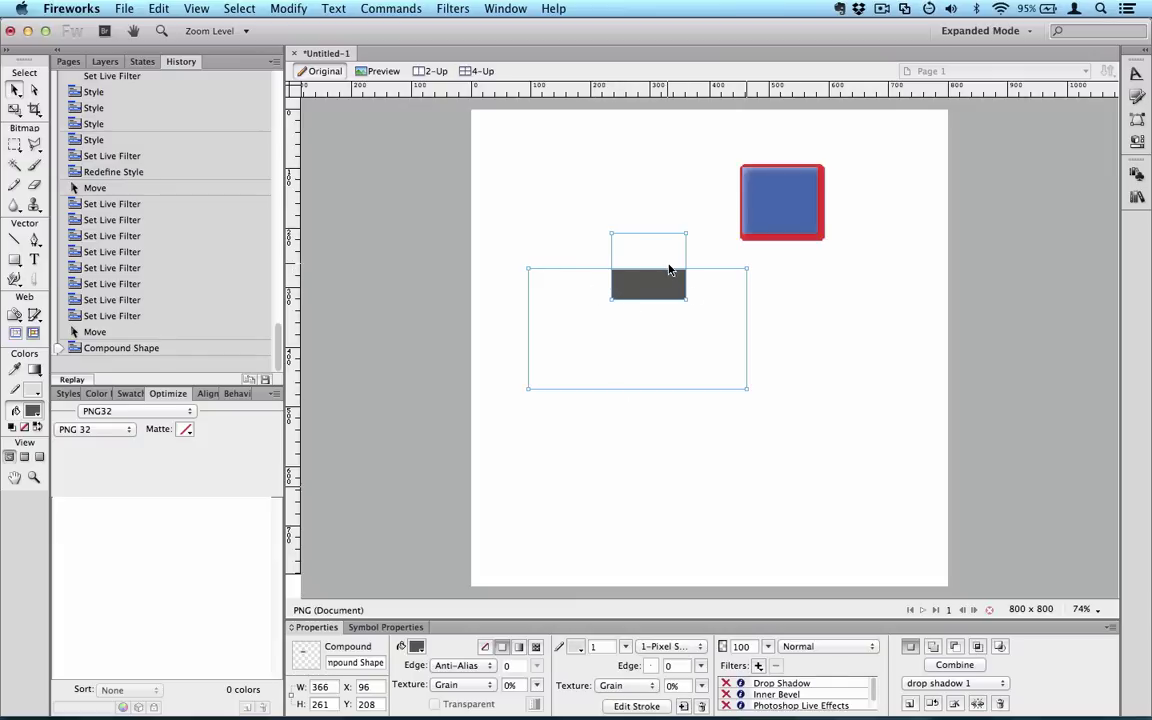
pyautogui.press('super+z')
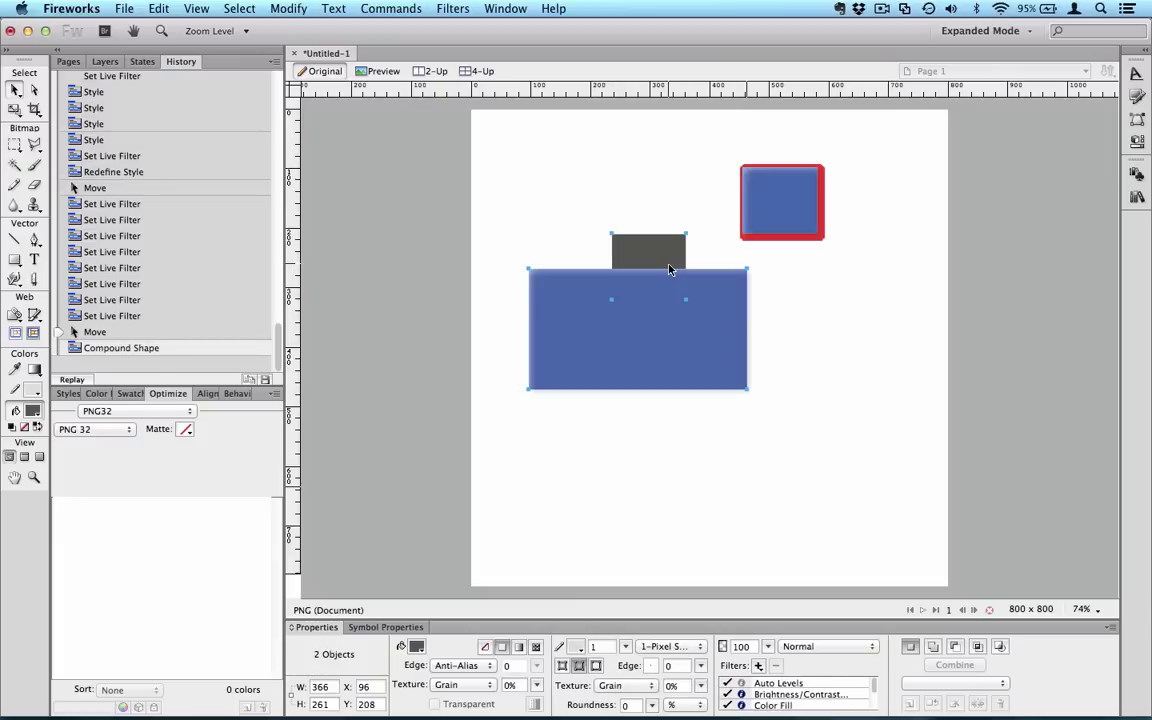
pyautogui.click(1000, 647)
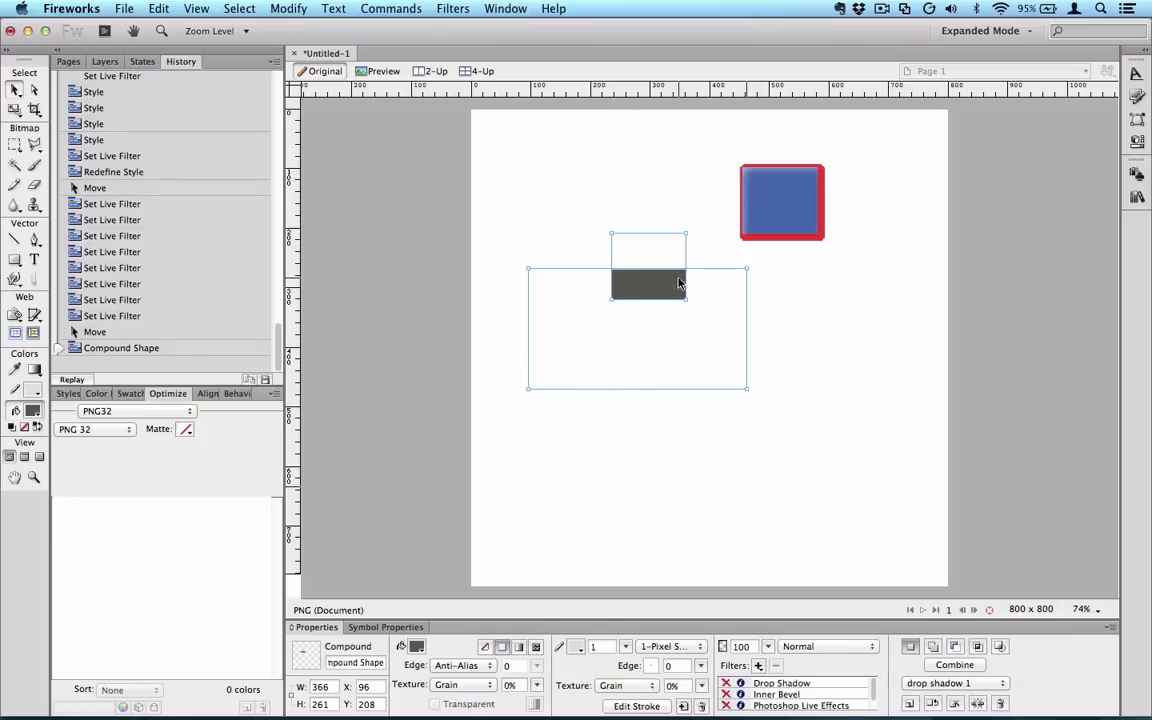
# - Move the cropped compound shape lower on the page to X 179, Y 292
pyautogui.moveTo(675, 292); pyautogui.dragTo(722, 342)
pyautogui.press('super+j')
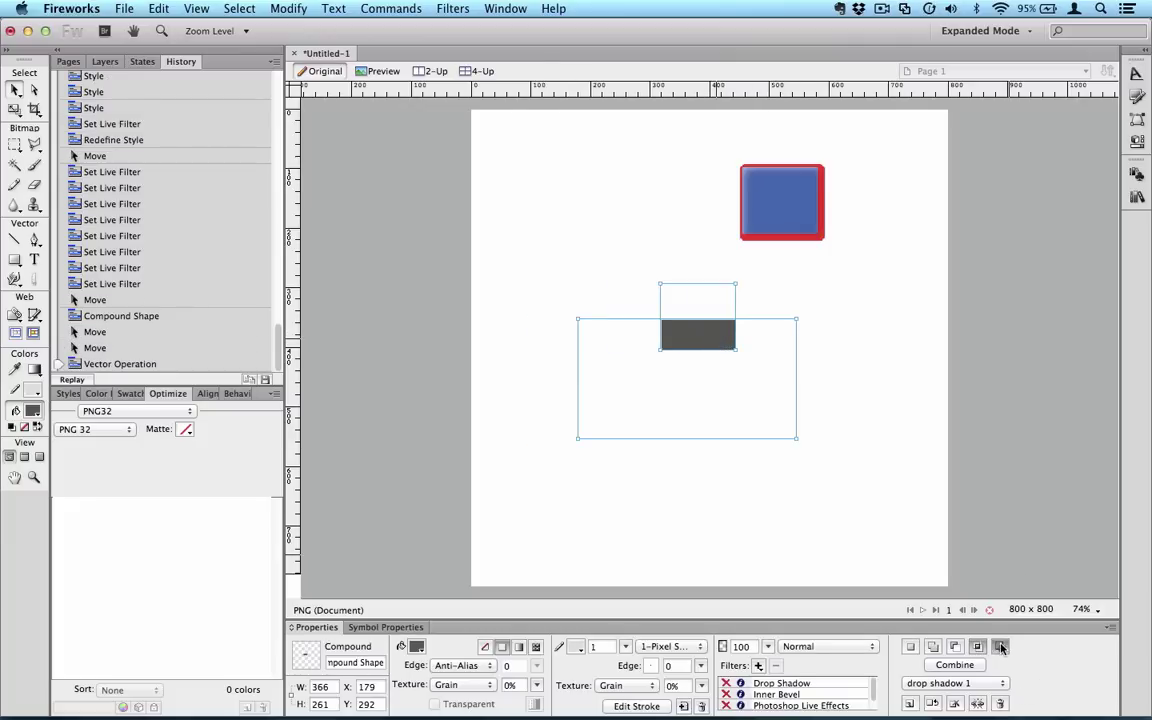
pyautogui.press('super+j')
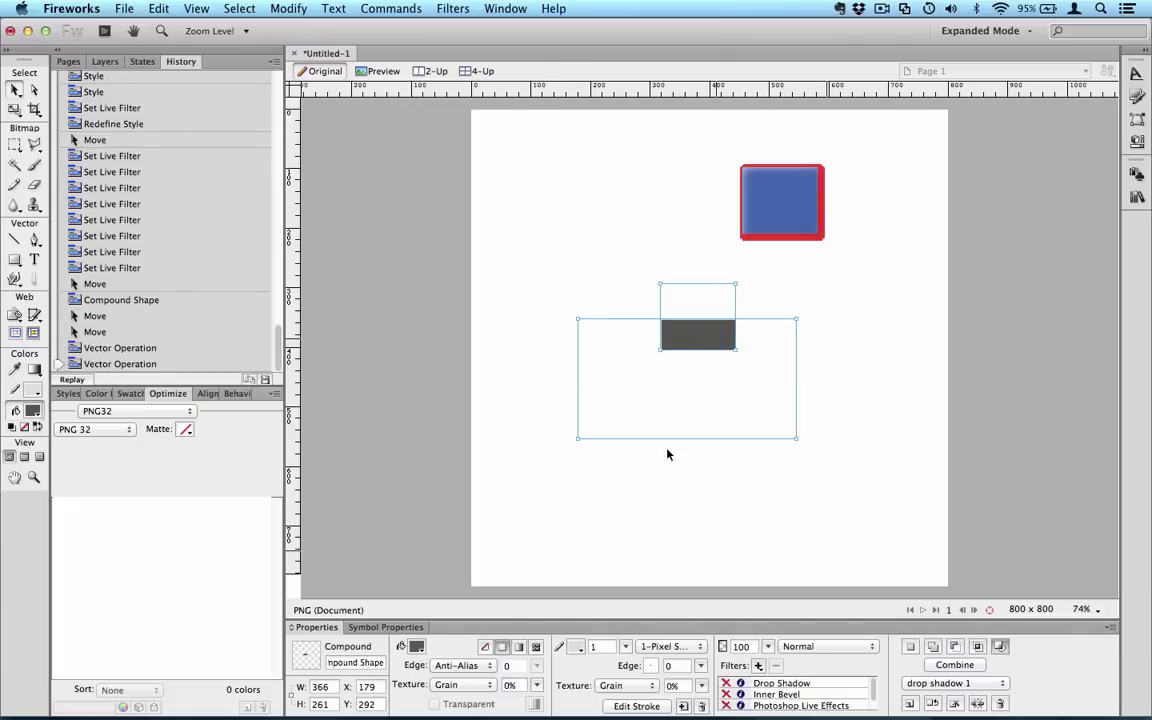
# - Combine the compound shape into one path and enable Drop Shadow, Inner Bevel and the red-stroke effect
pyautogui.click(953, 666)
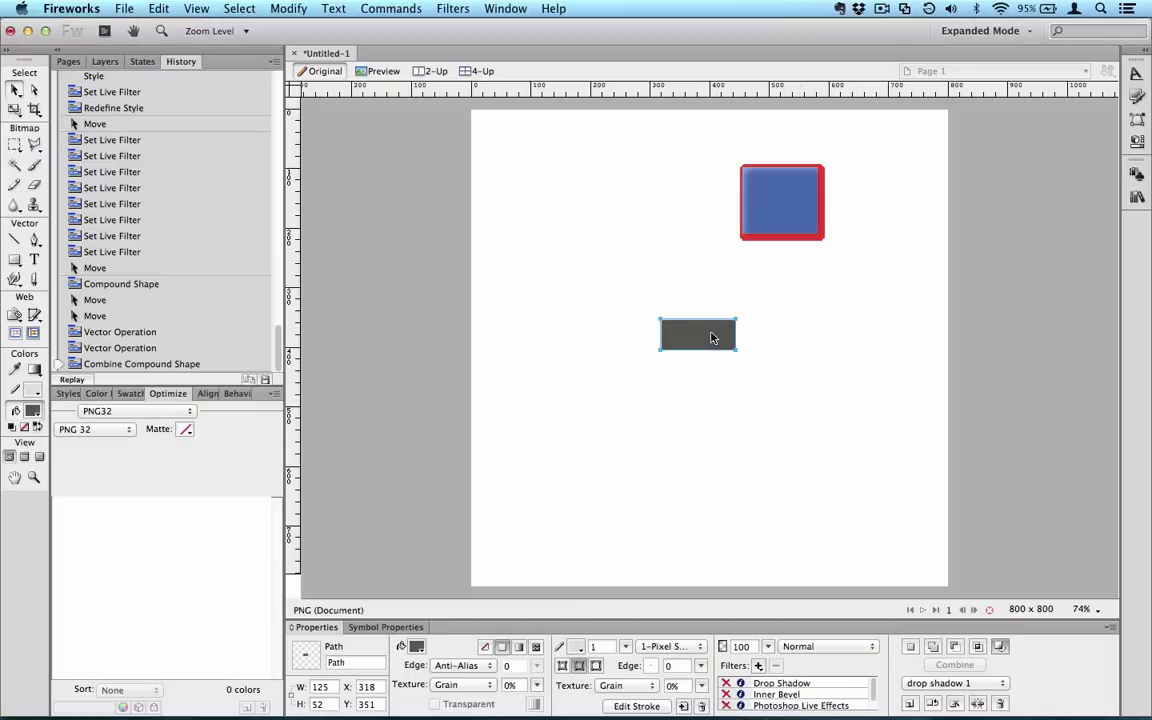
pyautogui.click(726, 683)
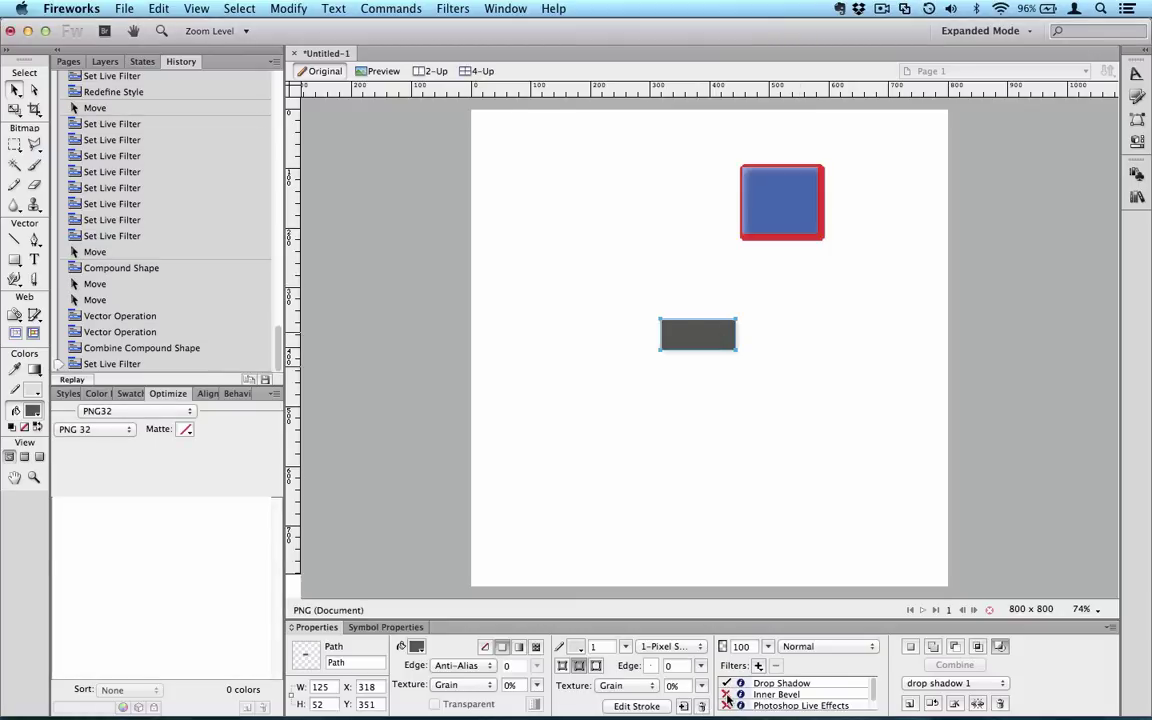
pyautogui.click(726, 694)
pyautogui.click(726, 705)
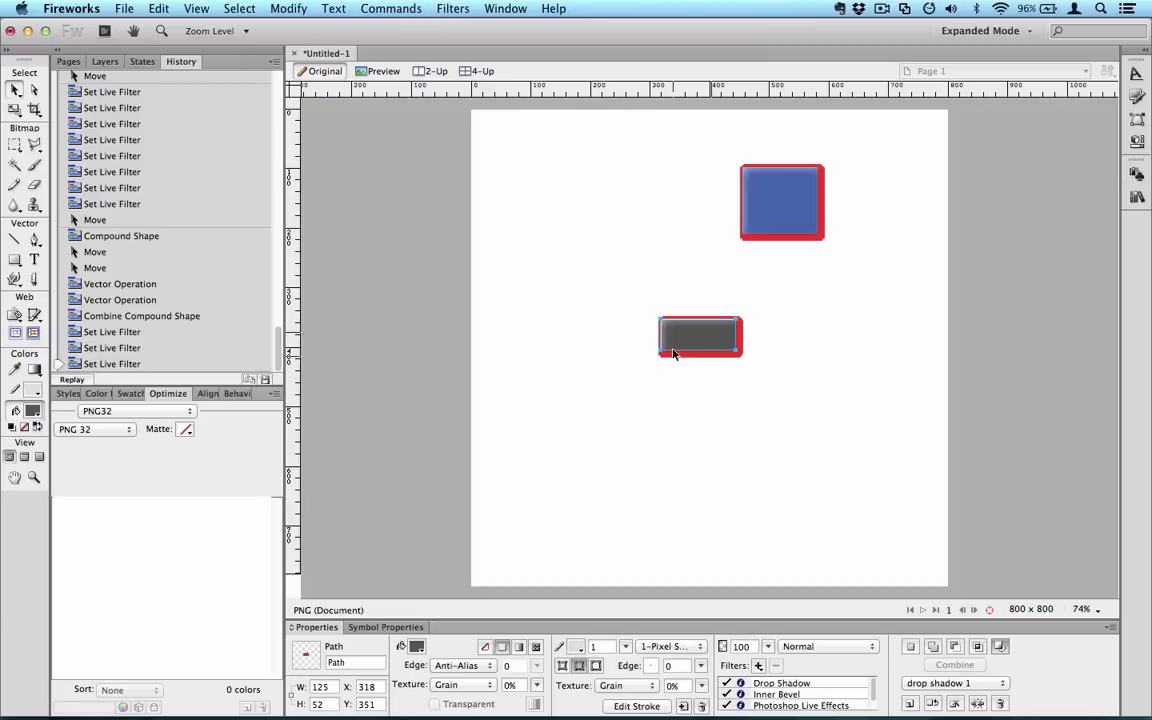
# - Zoom in to 150%, delete the blue square, and reselect the dark 125 × 52 path
pyautogui.press('super+equal')
pyautogui.press('super+equal')
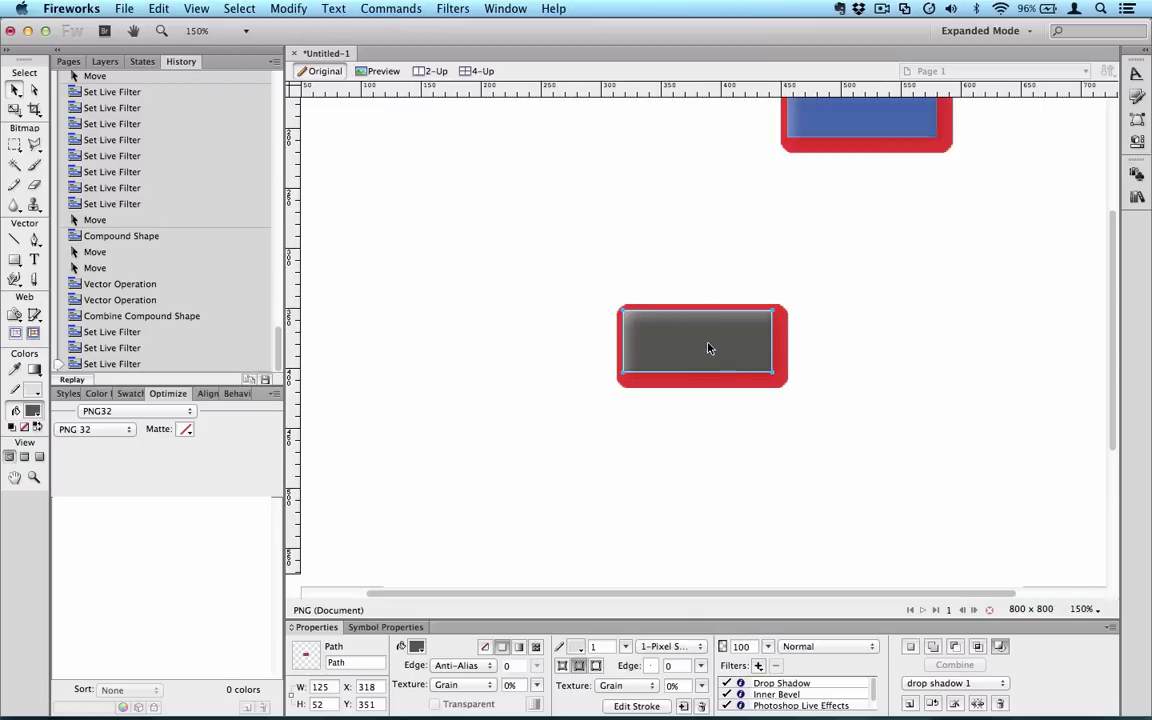
pyautogui.click(823, 139)
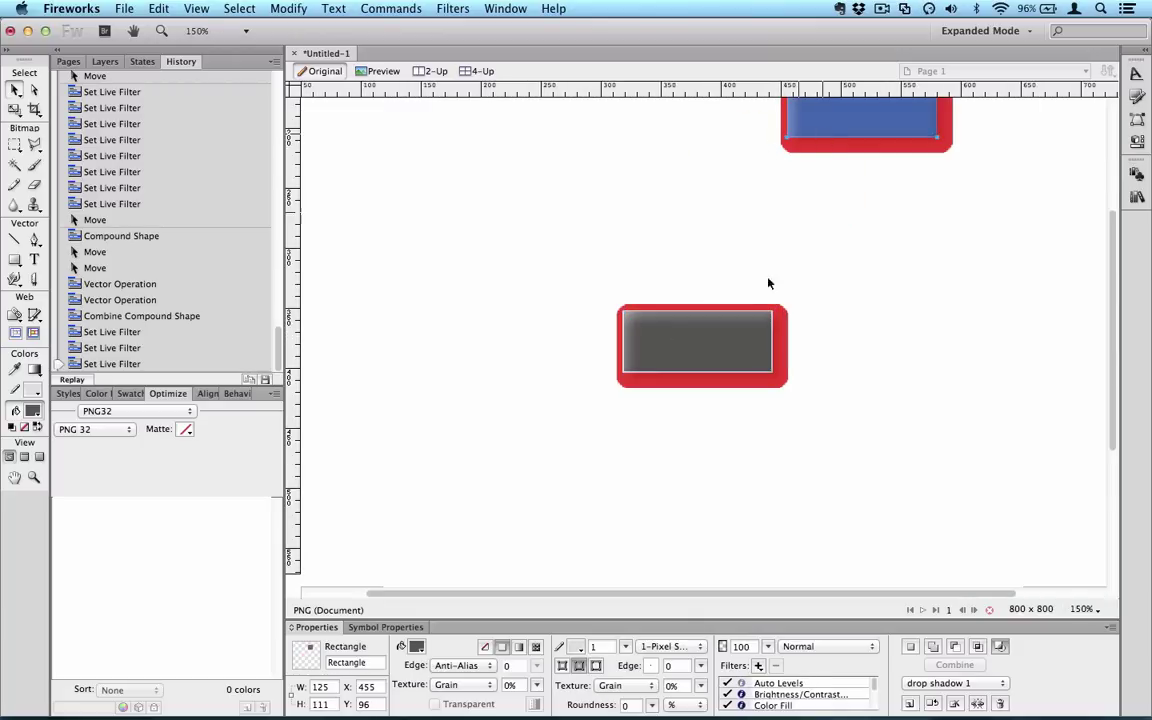
pyautogui.press('Delete')
pyautogui.click(705, 372)
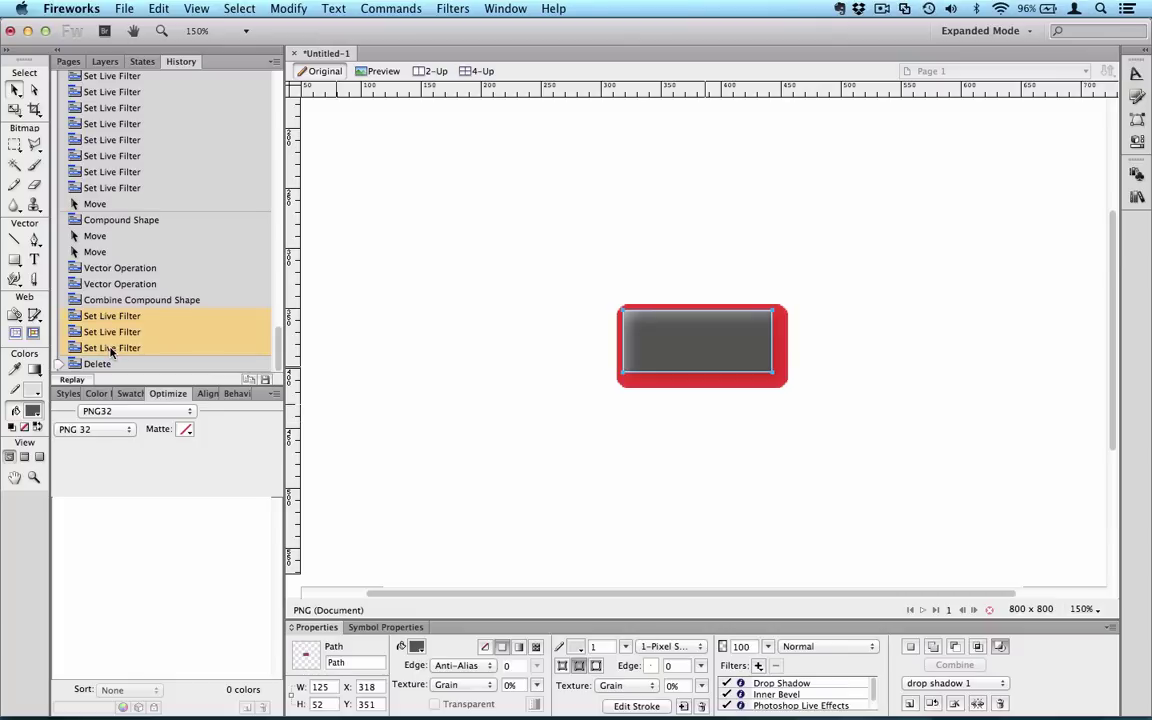
# - Save the three Set Live Filter history steps as a command named 'Garish shadow'
pyautogui.click(274, 62)
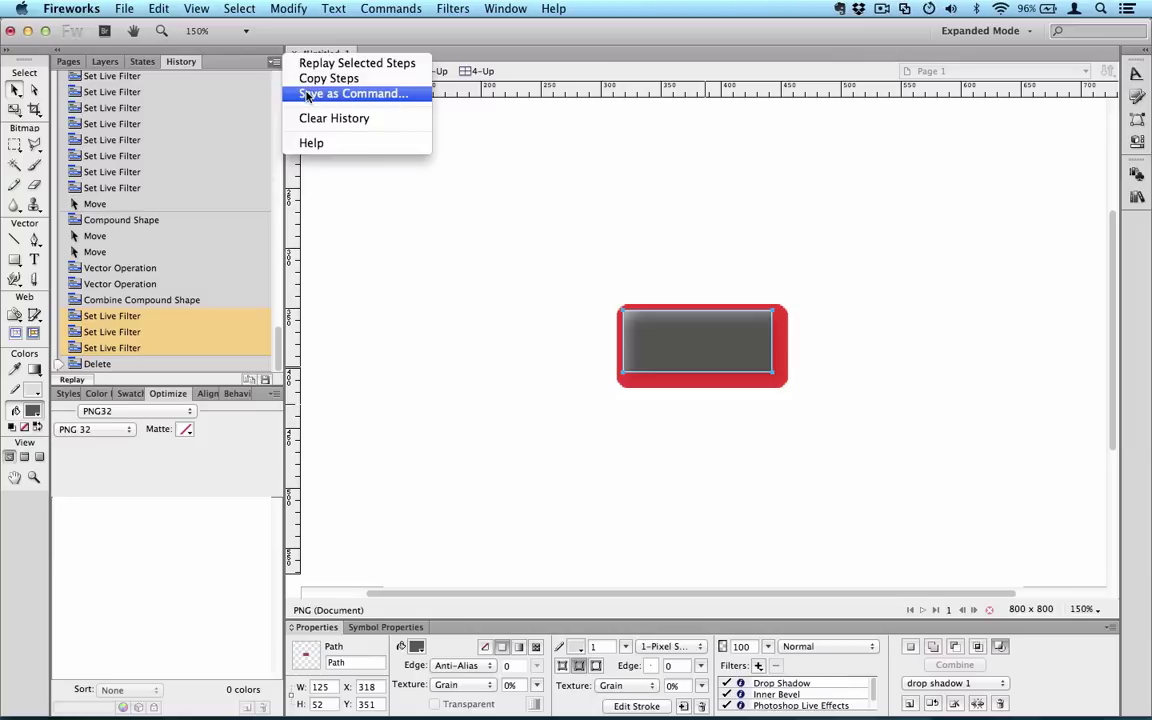
pyautogui.click(307, 94)
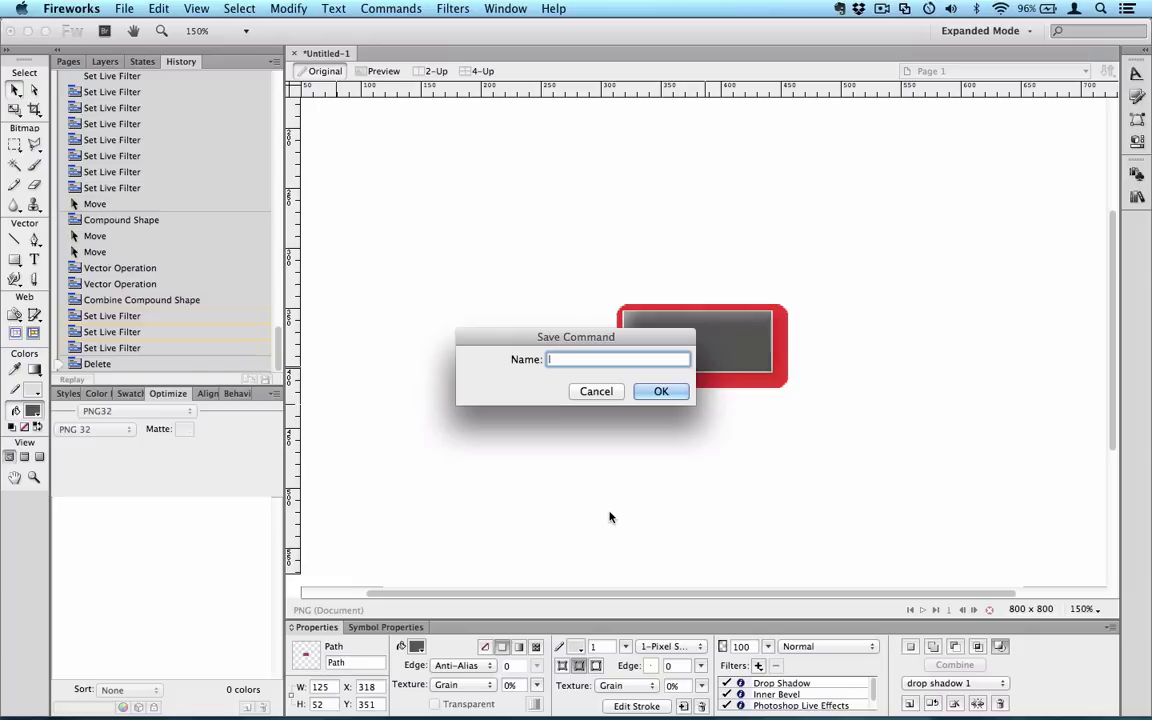
pyautogui.write('Garthh shadow')
pyautogui.press('Return')
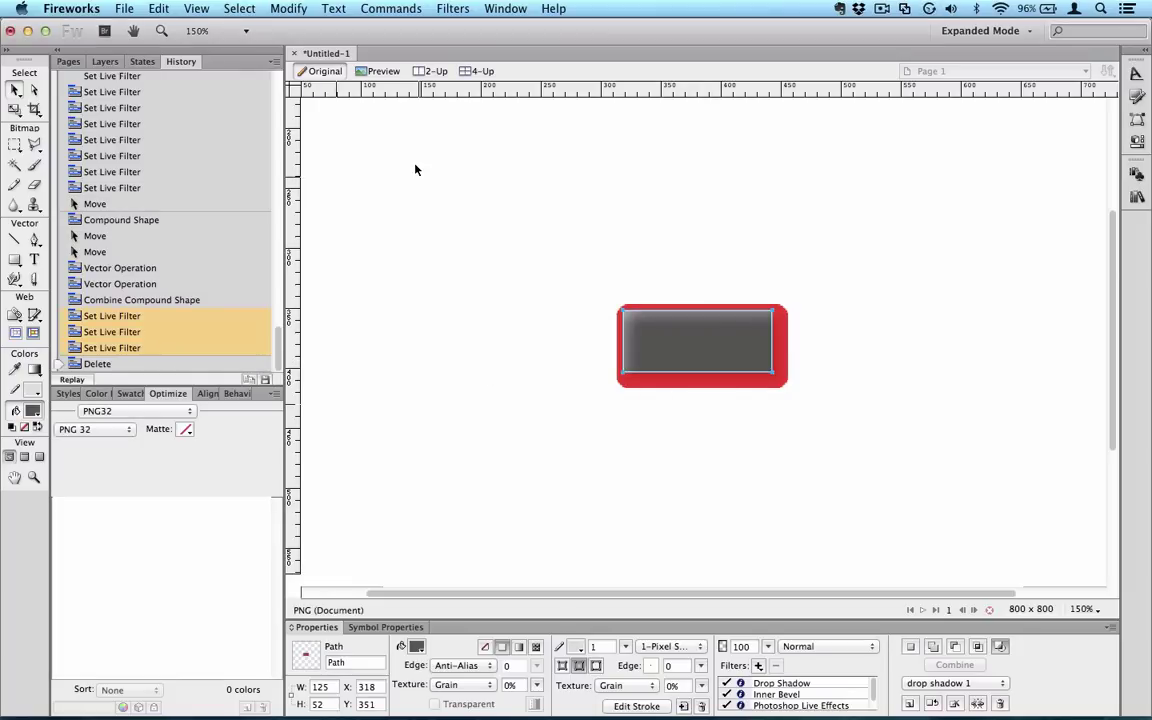
# - Delete the old rectangle and draw a large new grey square in its place
pyautogui.click(415, 170)
pyautogui.click(684, 370)
pyautogui.press('Delete')
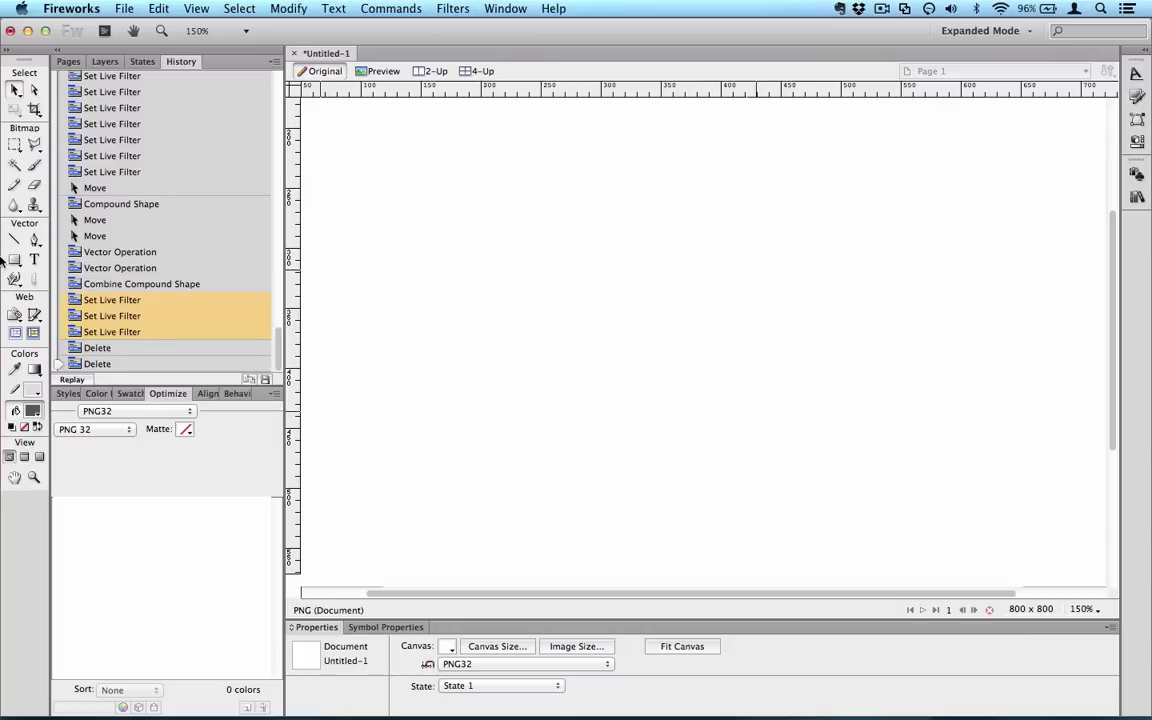
pyautogui.click(14, 259)
pyautogui.moveTo(487, 198); pyautogui.dragTo(700, 392)
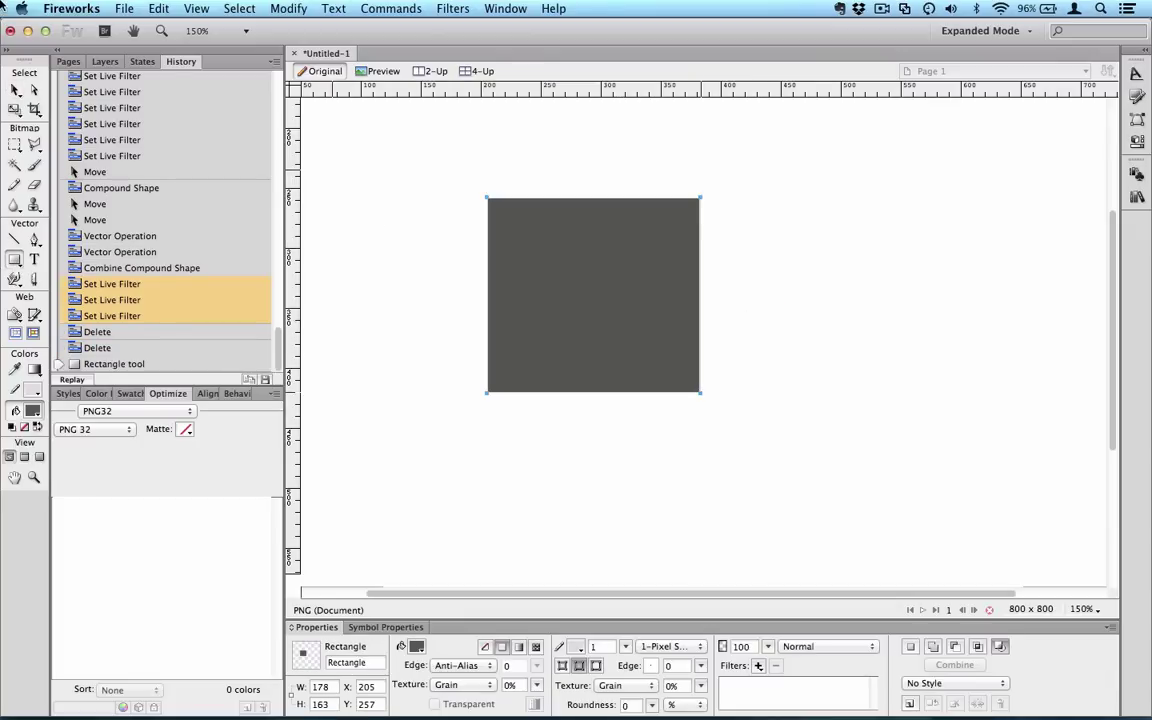
pyautogui.click(15, 89)
# - Apply the Garish shadow 1 command to the new square
pyautogui.click(390, 8)
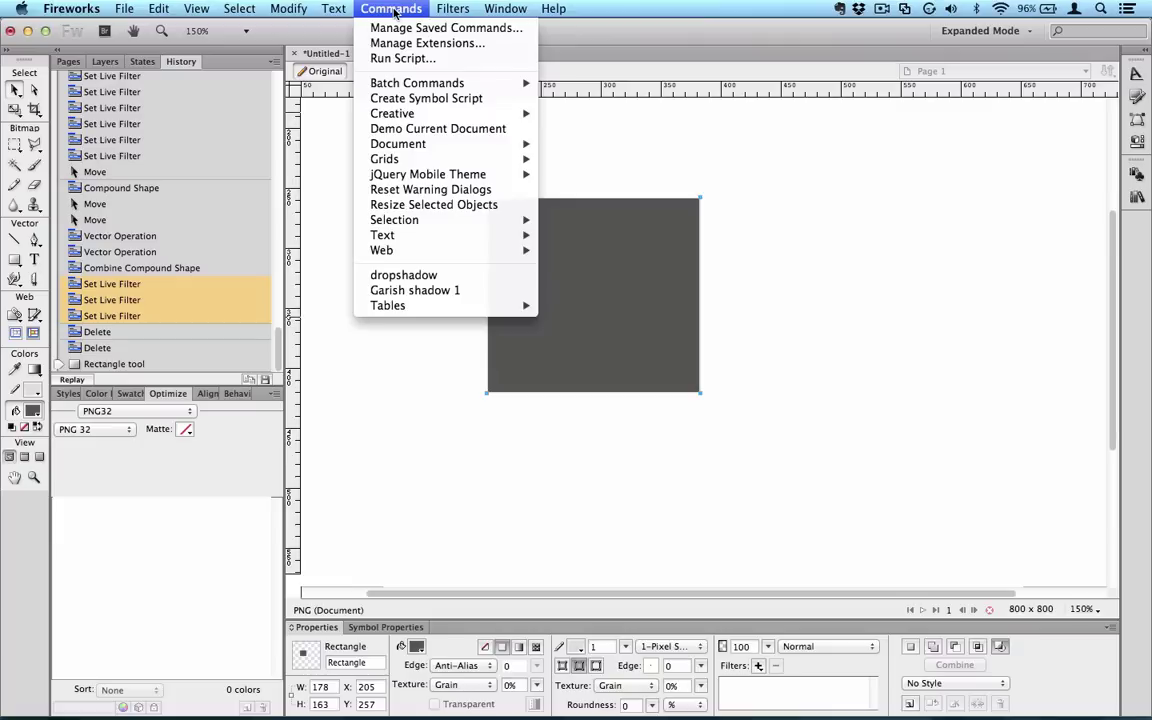
pyautogui.click(449, 291)
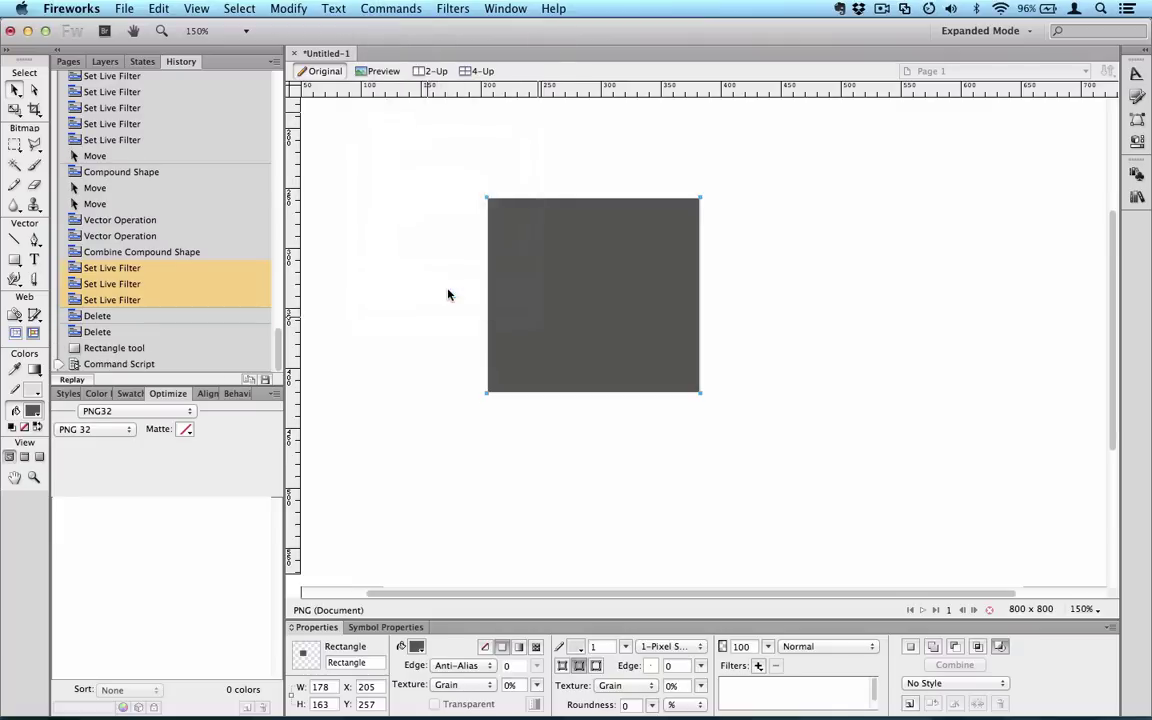
pyautogui.click(456, 440)
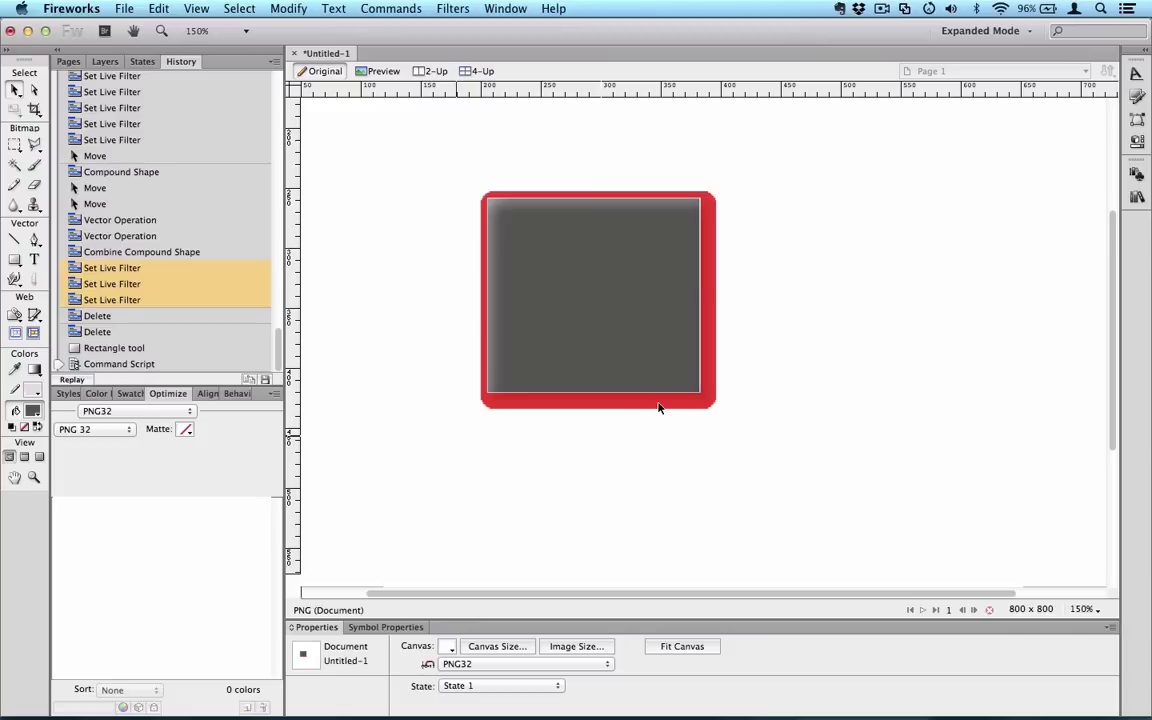
pyautogui.click(124, 8)
pyautogui.click(120, 26)
# - Accept the 157 × 143 new document settings and draw a small 50 × 33 rectangle
pyautogui.click(705, 475)
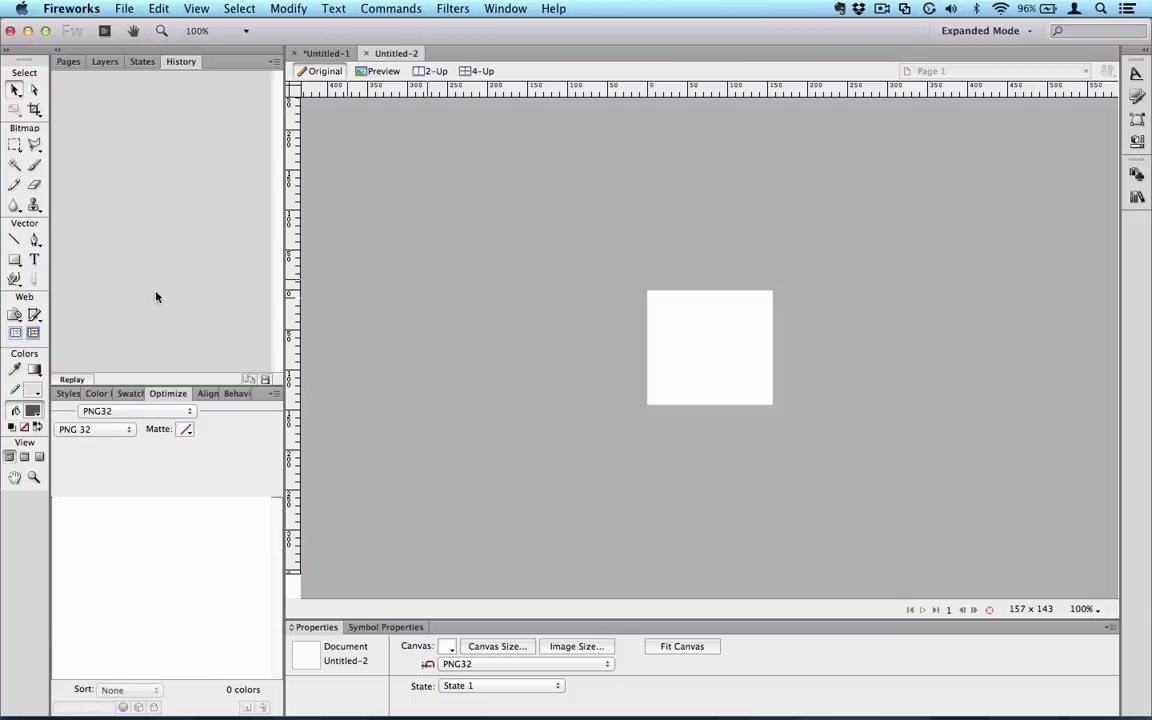
pyautogui.click(14, 262)
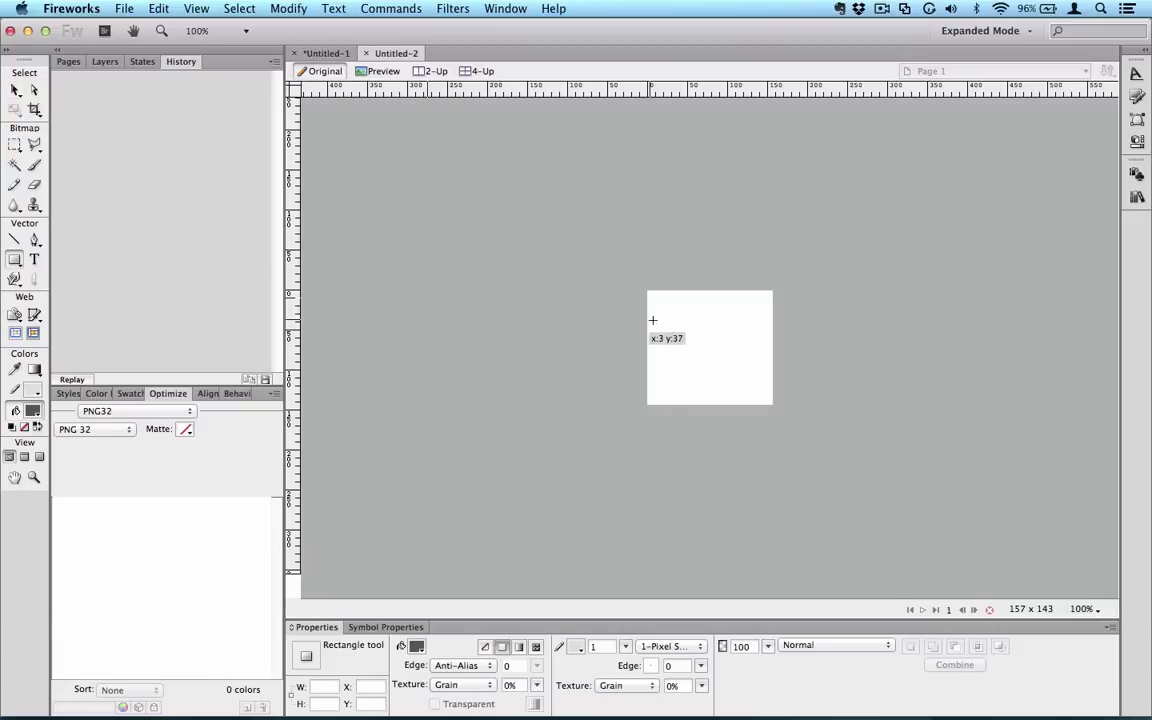
pyautogui.moveTo(683, 326); pyautogui.dragTo(725, 353)
# - Apply the Garish shadow 1 command to the small rectangle
pyautogui.click(14, 91)
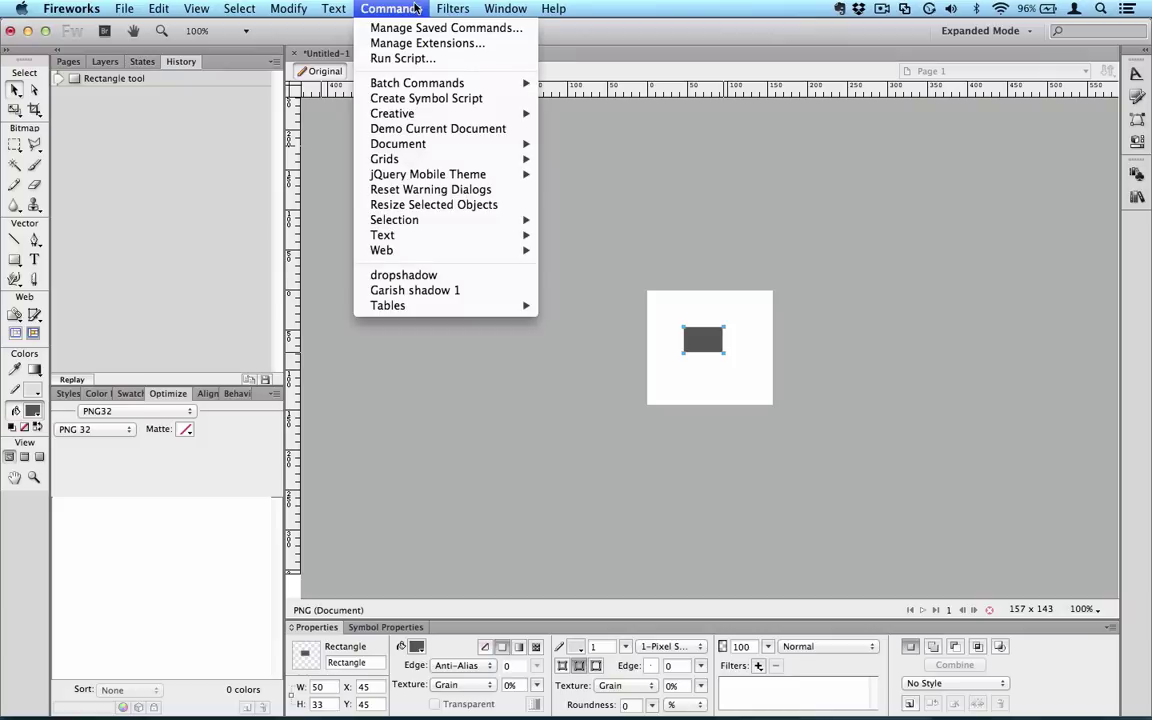
pyautogui.click(378, 9)
pyautogui.click(426, 291)
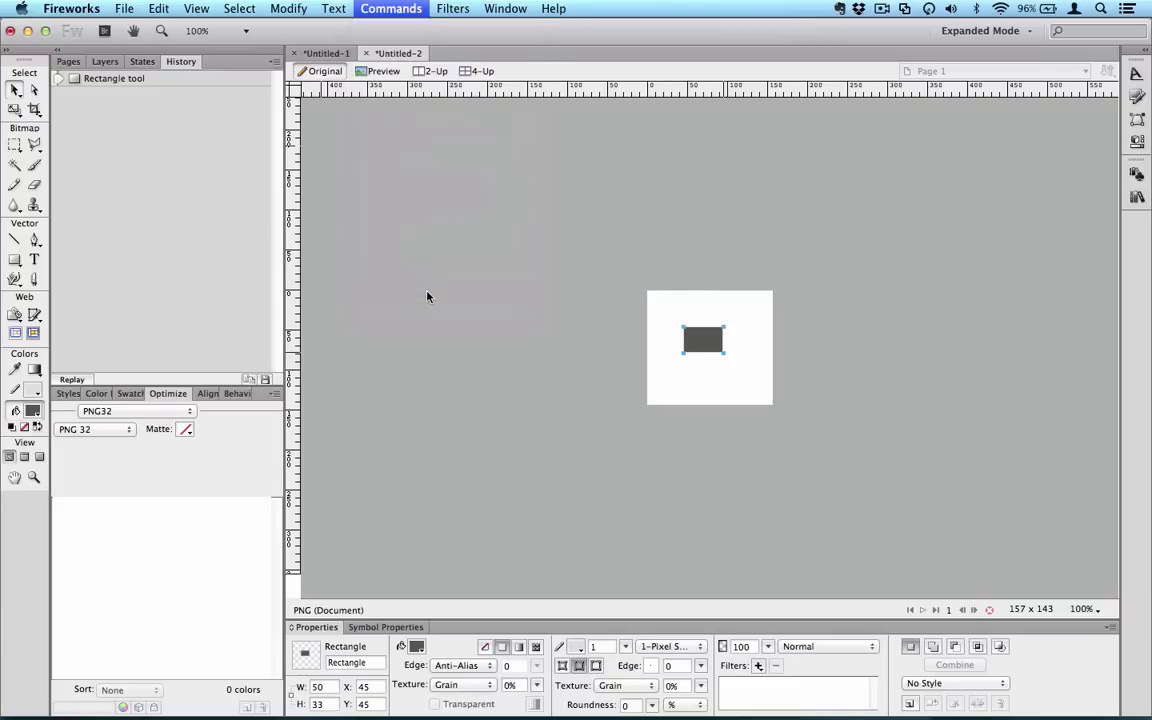
pyautogui.click(426, 296)
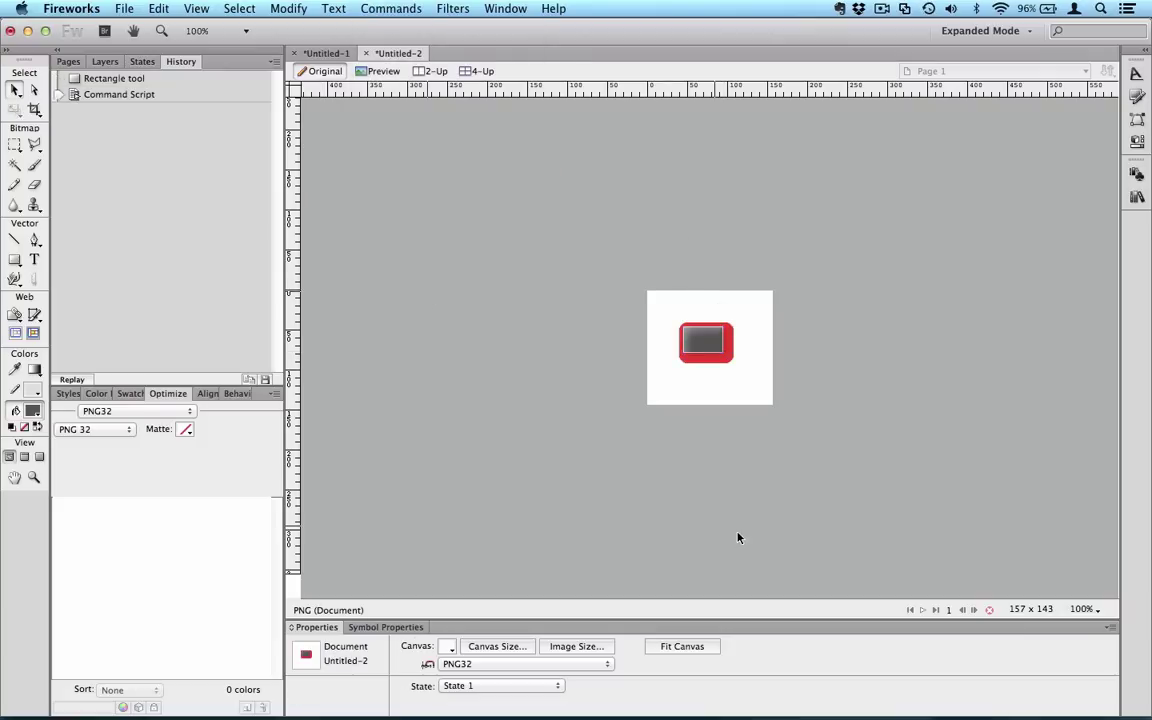